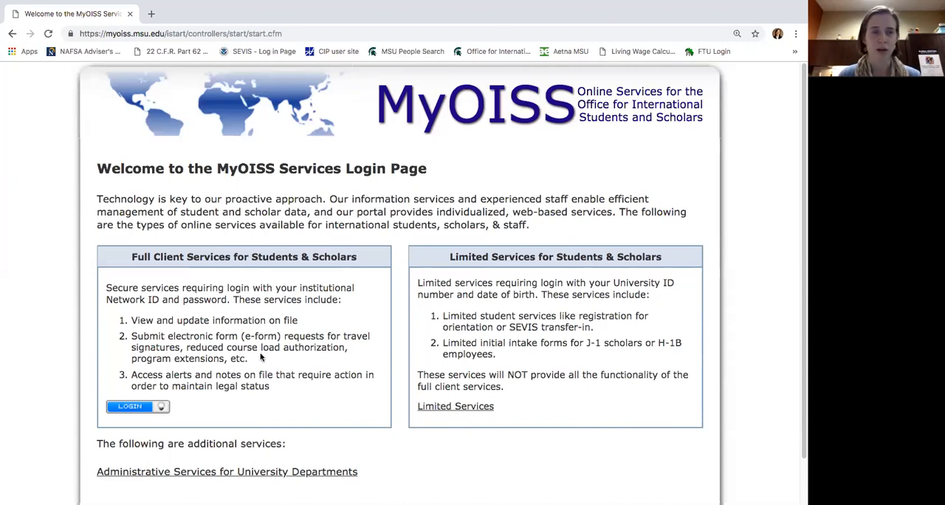
click(170, 34)
double_click(174, 34)
drag(273, 27, 303, 28)
key(BackSpace)
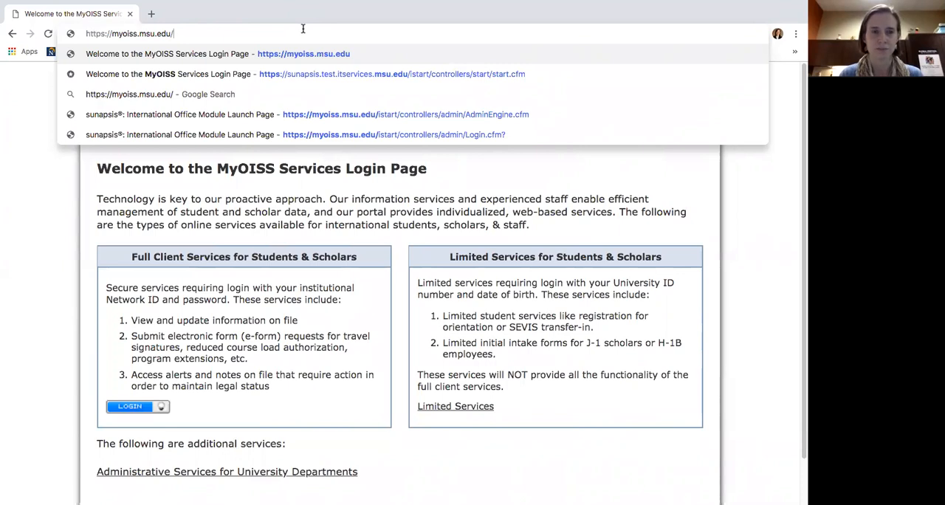
key(Return)
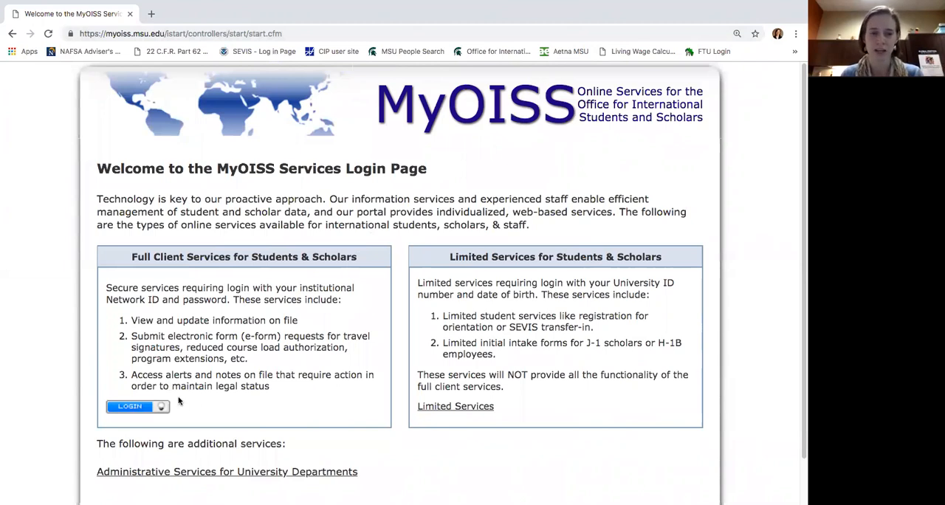
Open Administrative Services for University Departments, collapse the International Office section and expand Departmental Services to view its options.
click(187, 476)
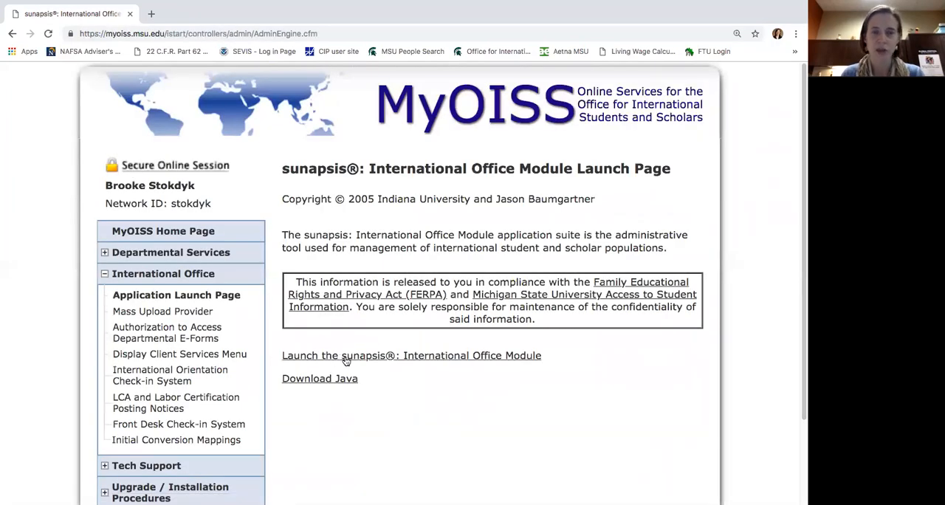
click(105, 274)
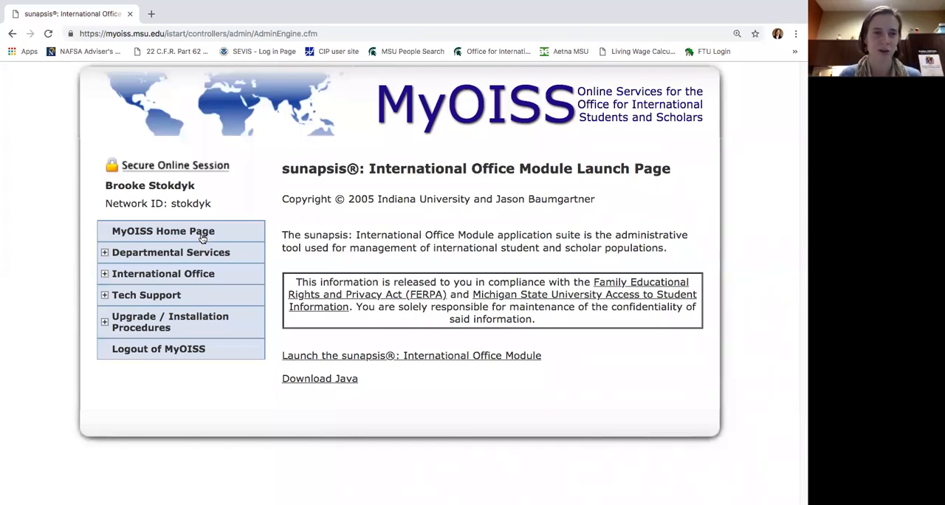
click(105, 254)
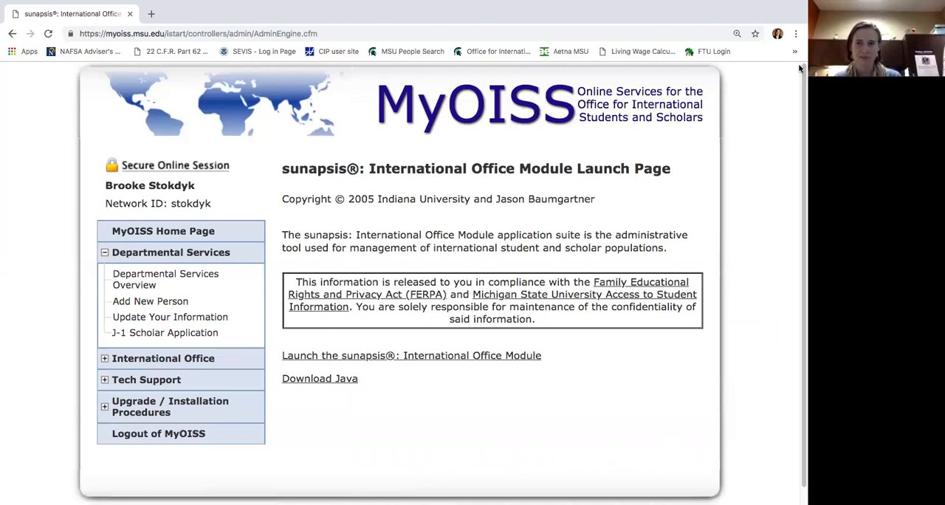
Open a new incognito window and load the MyOISS login page at myoiss.msu.edu in it.
click(799, 34)
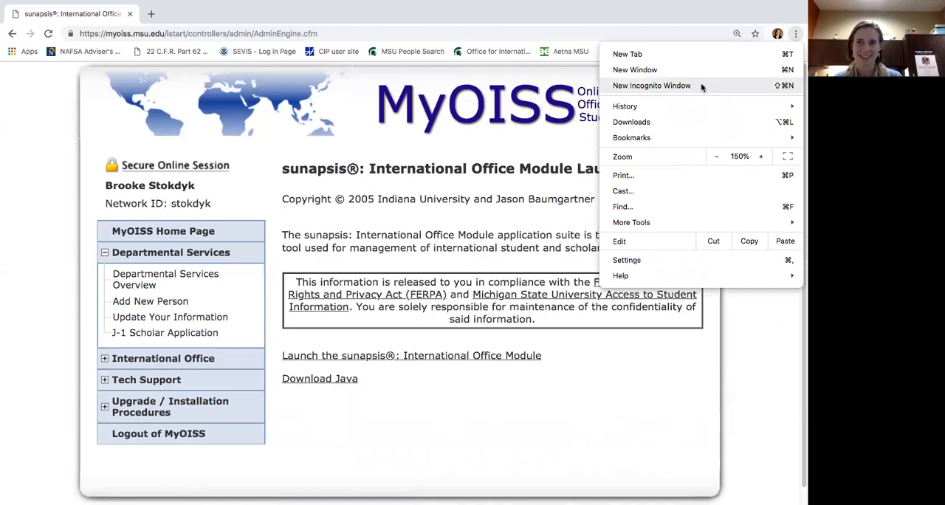
click(690, 84)
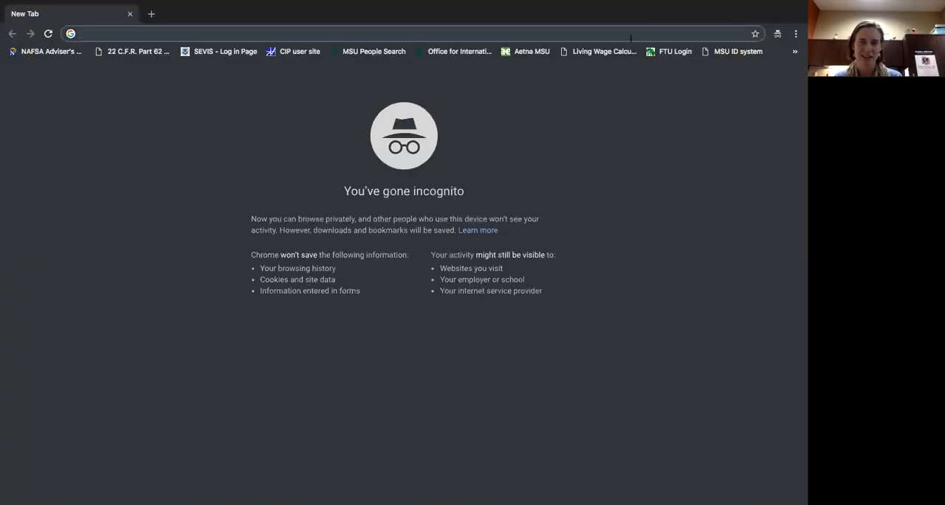
text(myoiss.msu.edu)
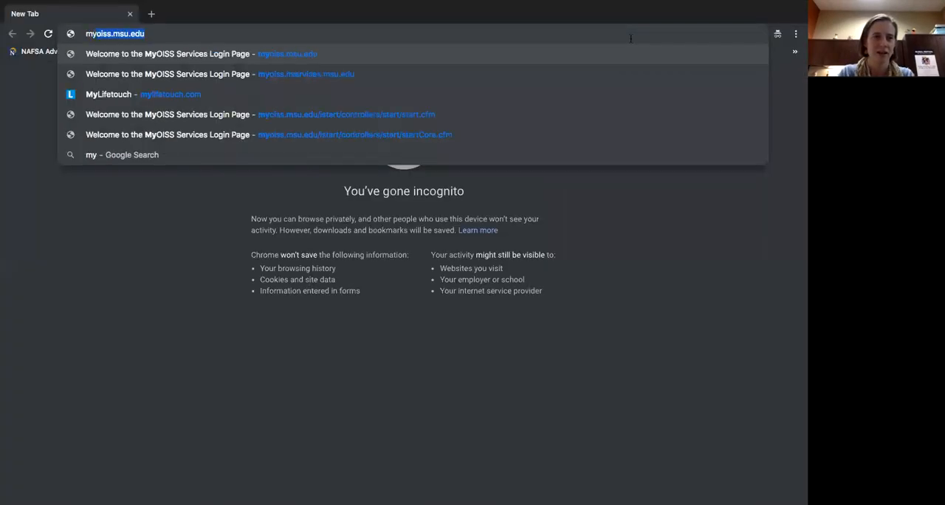
key(Return)
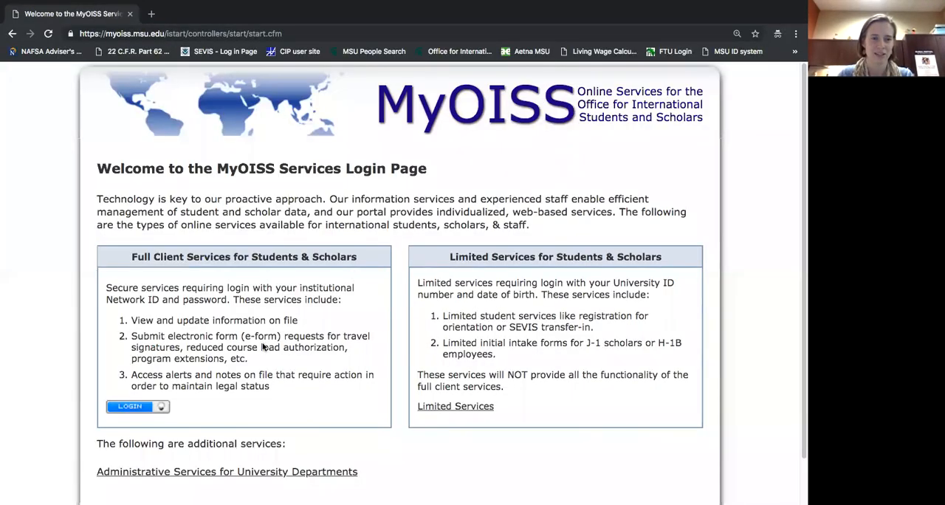
Open Administrative Services for University Departments and sign in with the MSU NetID and account password.
click(288, 475)
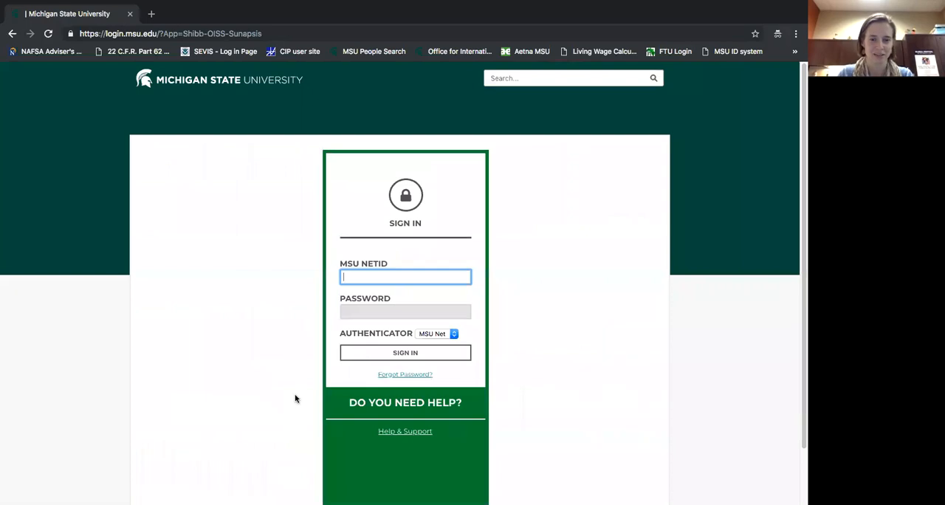
text(stokdyk)
key(Tab)
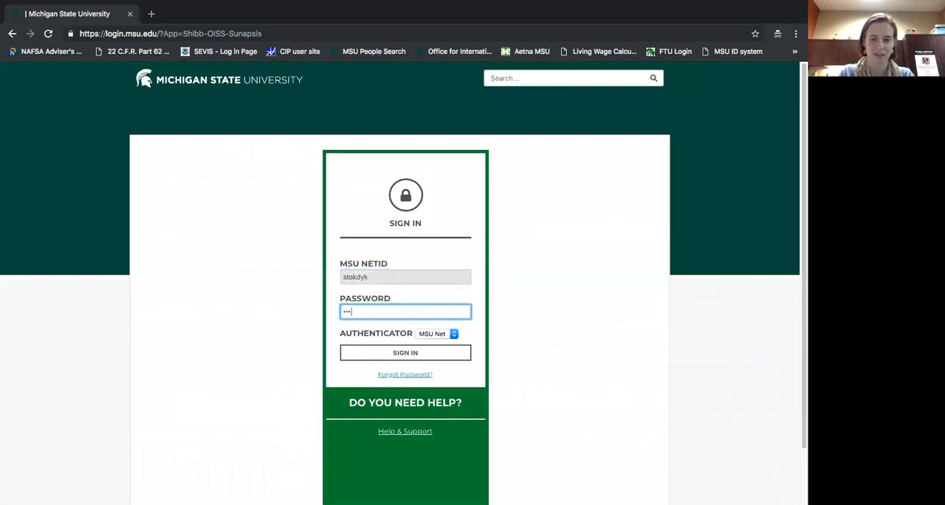
key(Return)
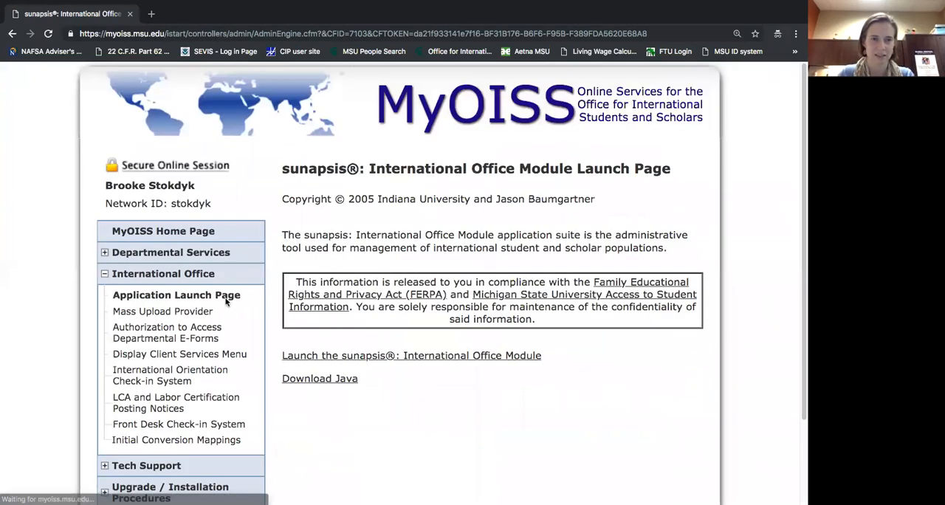
Open the Departmental Access Request form under Departmental Services and enter the requester's full name and university e-mail.
click(107, 253)
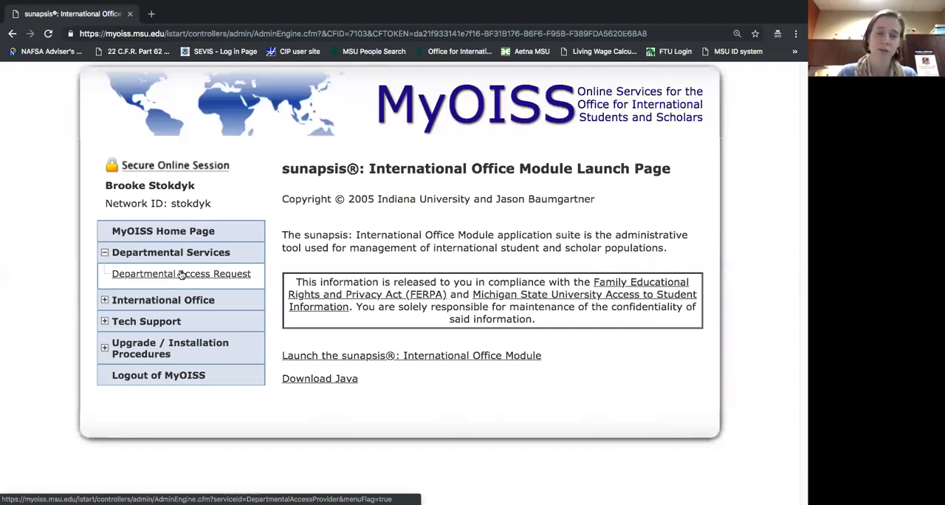
click(181, 274)
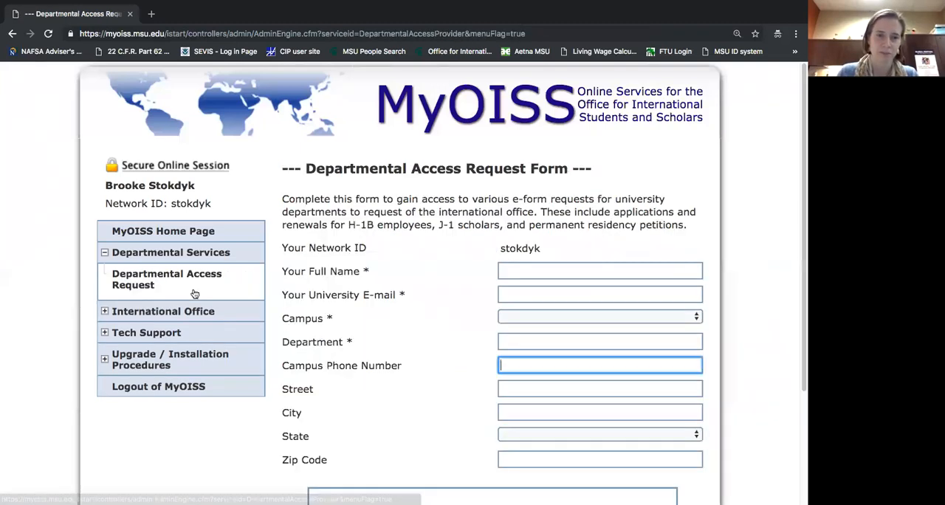
click(519, 272)
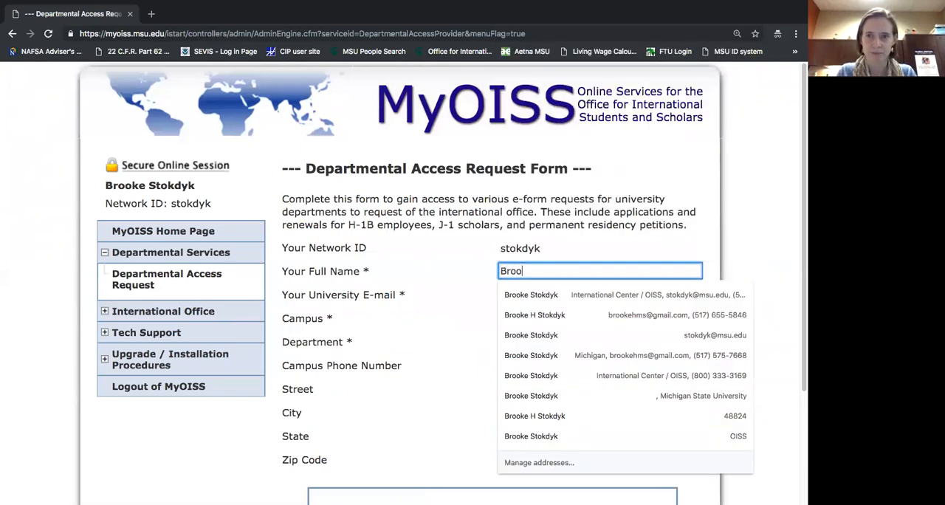
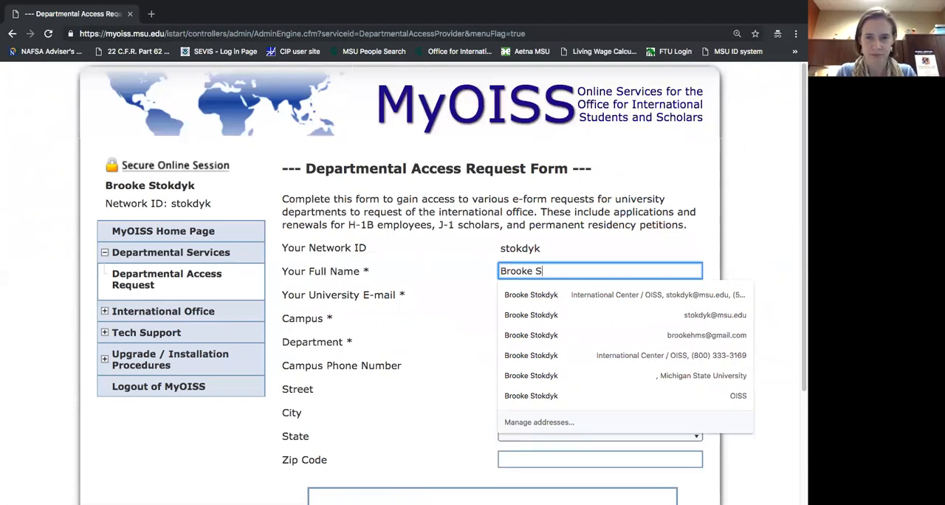
key(Tab)
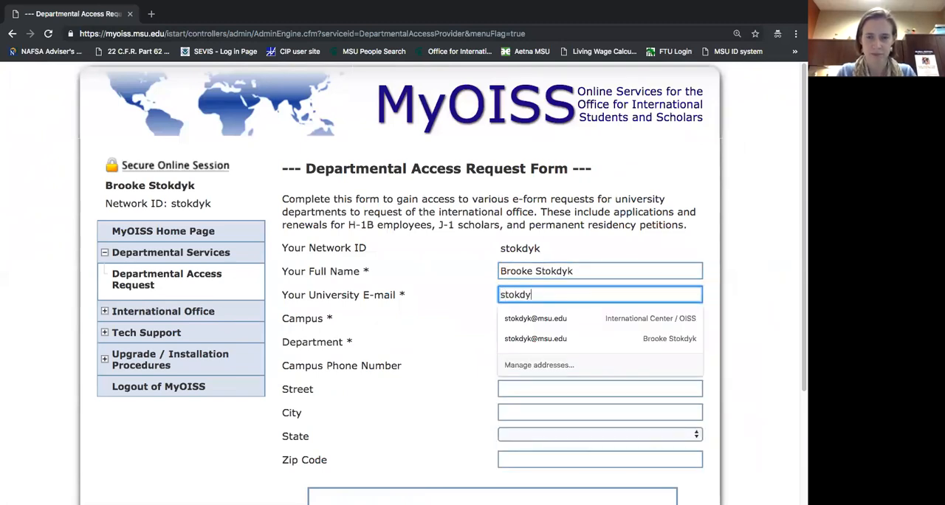
key(Tab)
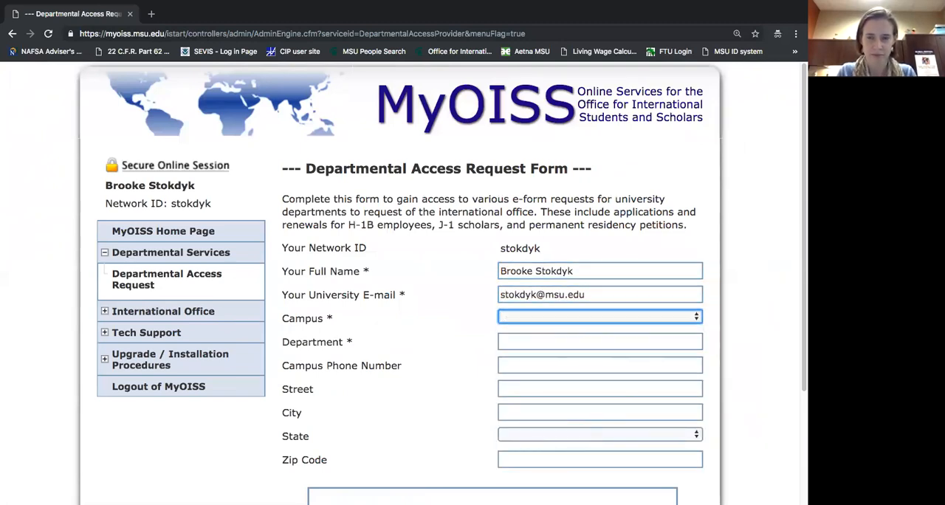
Set the Campus to Michigan State University in the access request form.
key(m)
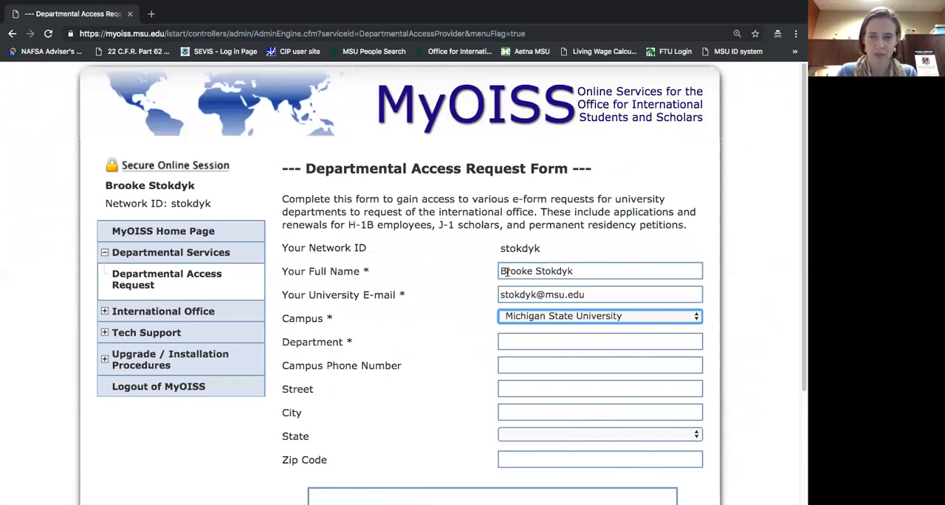
click(599, 321)
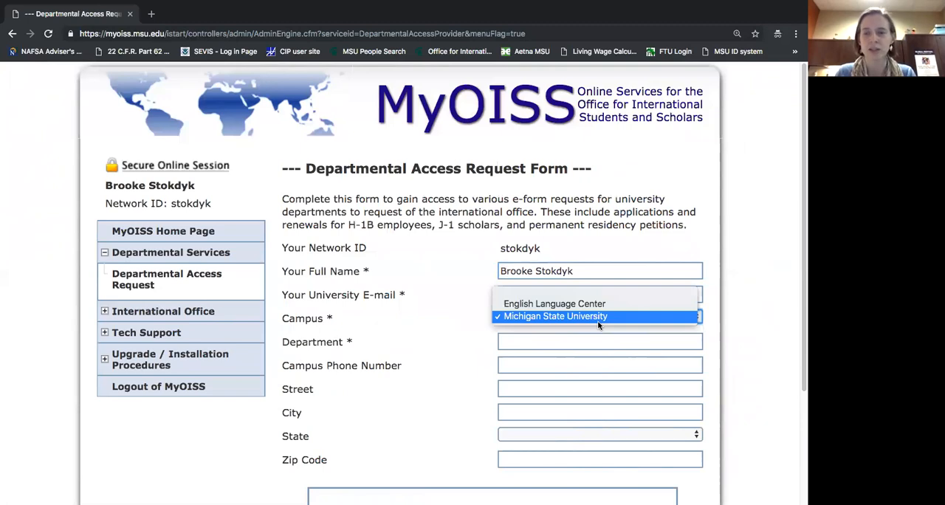
click(598, 319)
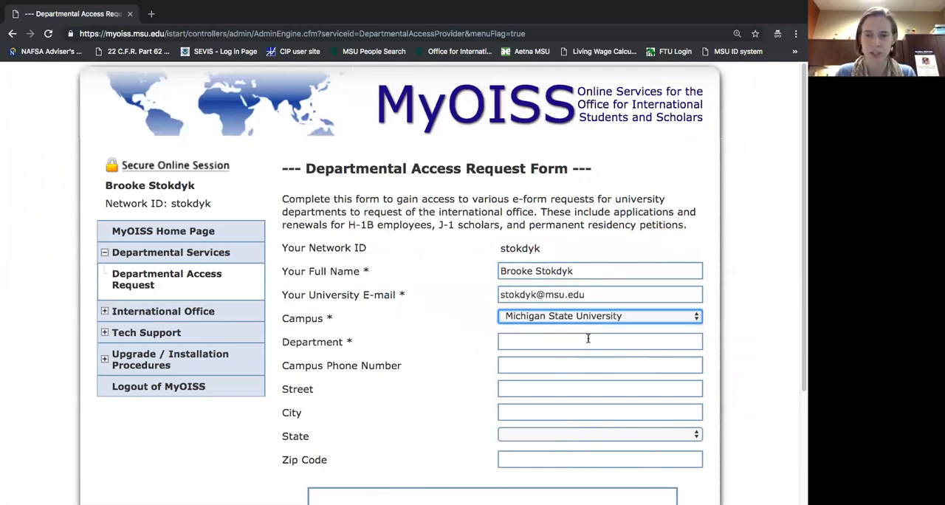
Enter OISS as the Department and fill in the campus phone number.
click(589, 340)
text(OISS)
key(Tab)
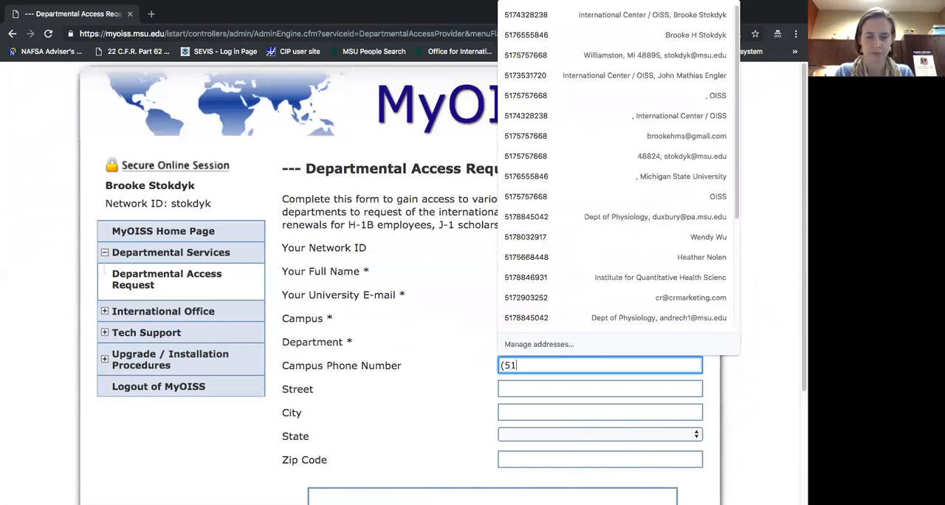
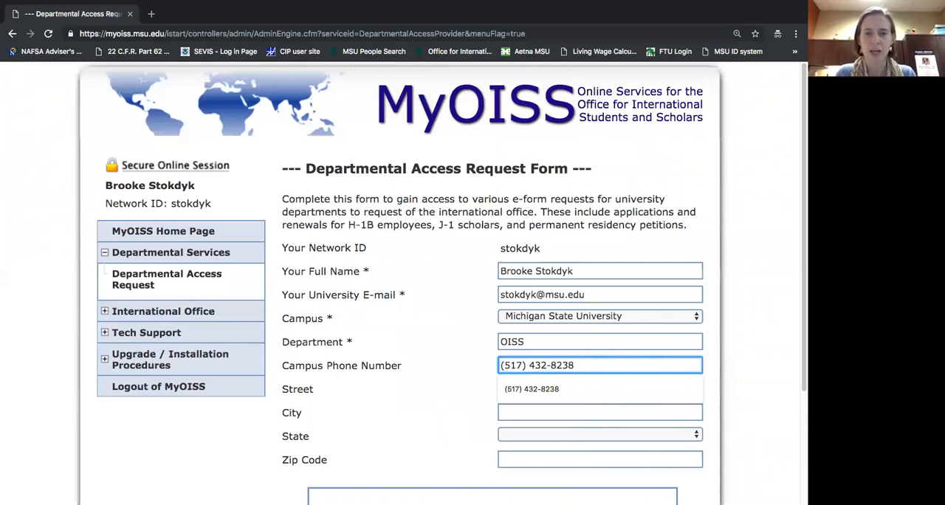
Enter a street address in the access request form.
click(535, 384)
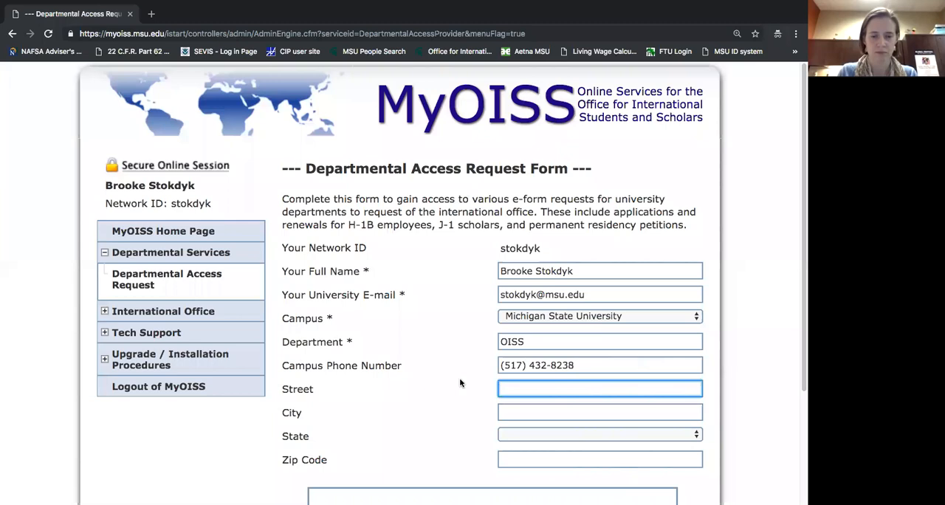
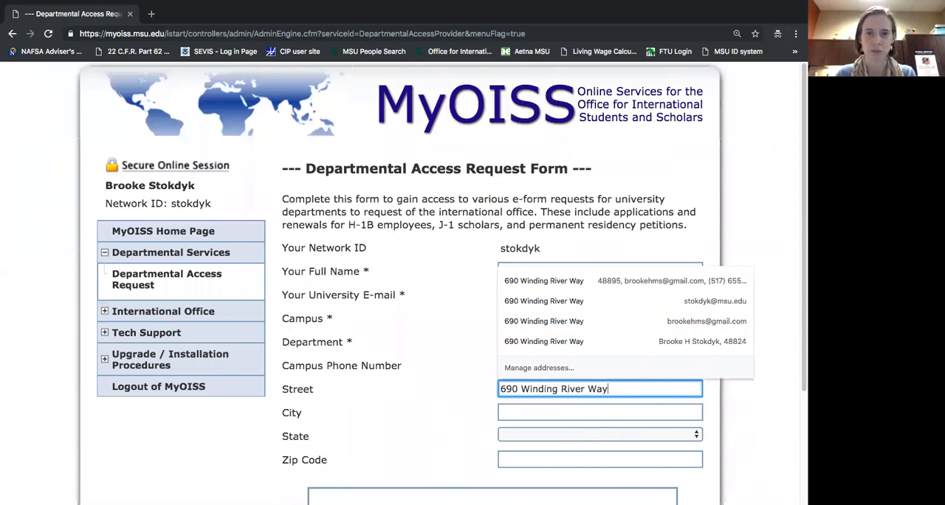
click(541, 409)
click(557, 409)
click(456, 401)
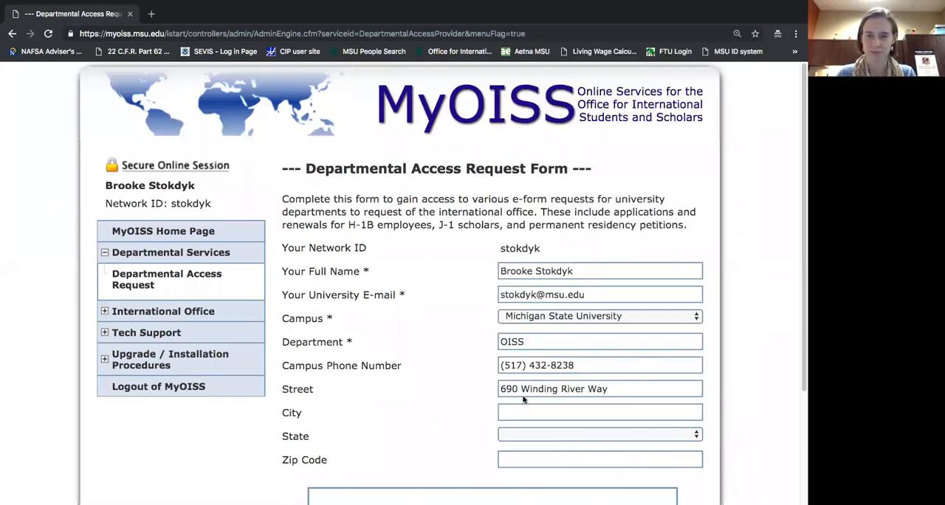
Replace the Street entry with the department office's street address and room number.
drag(604, 396, 500, 386)
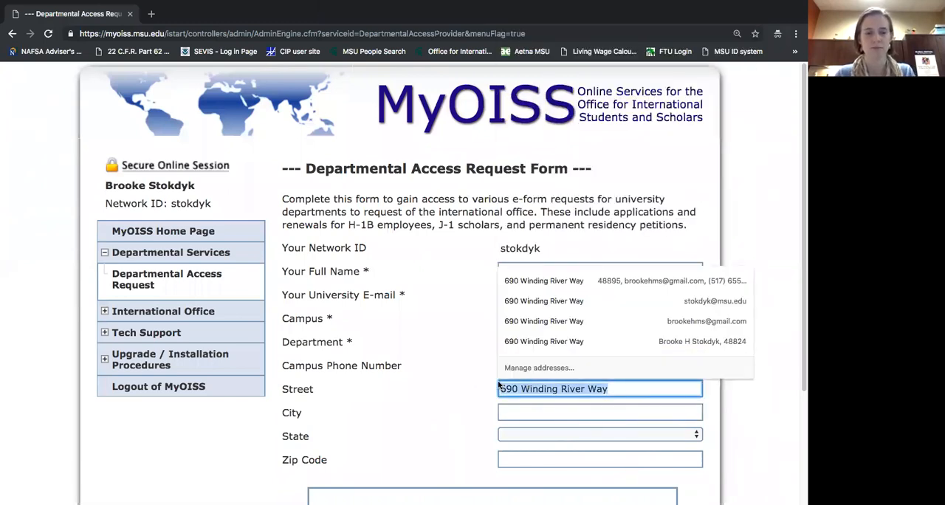
text(427)
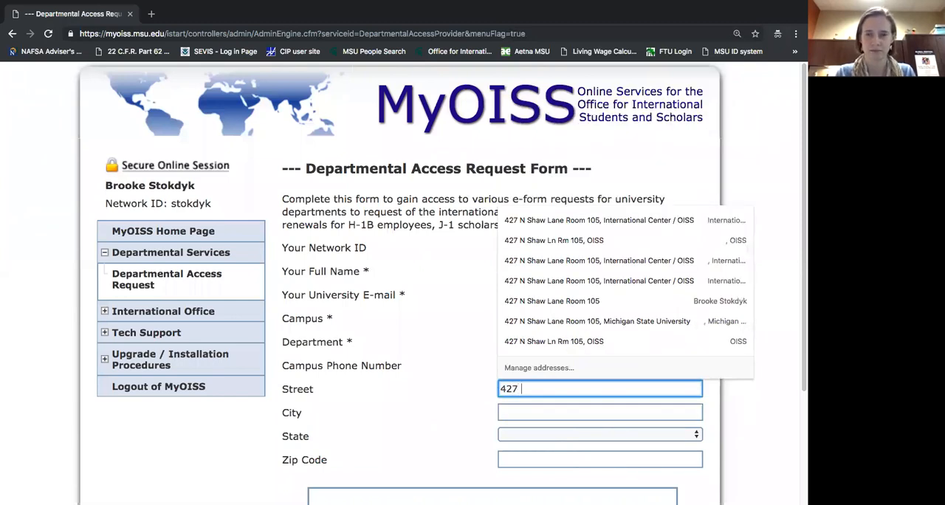
text( N )
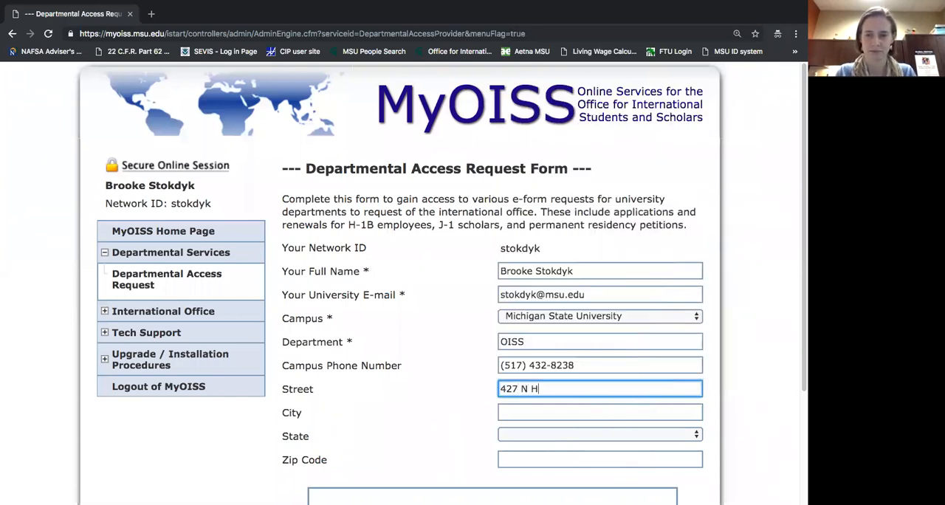
text(Shaw Ln )
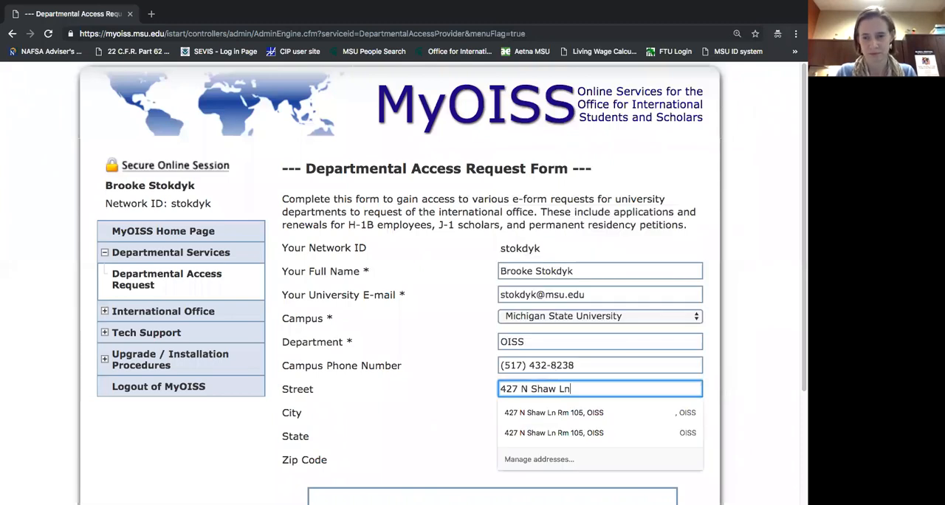
text(Rm 105)
key(Tab)
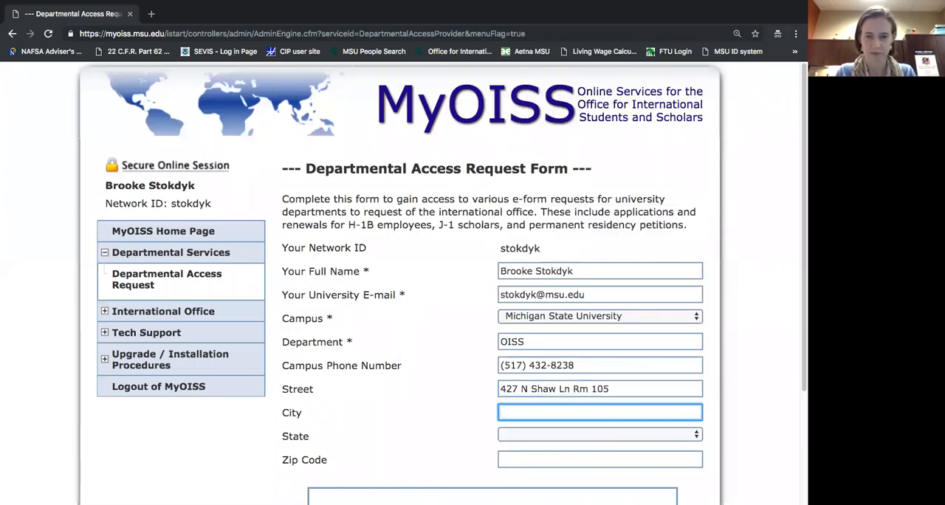
Fill in the department office's city, state and zip code in the access request form.
text(East Lansing)
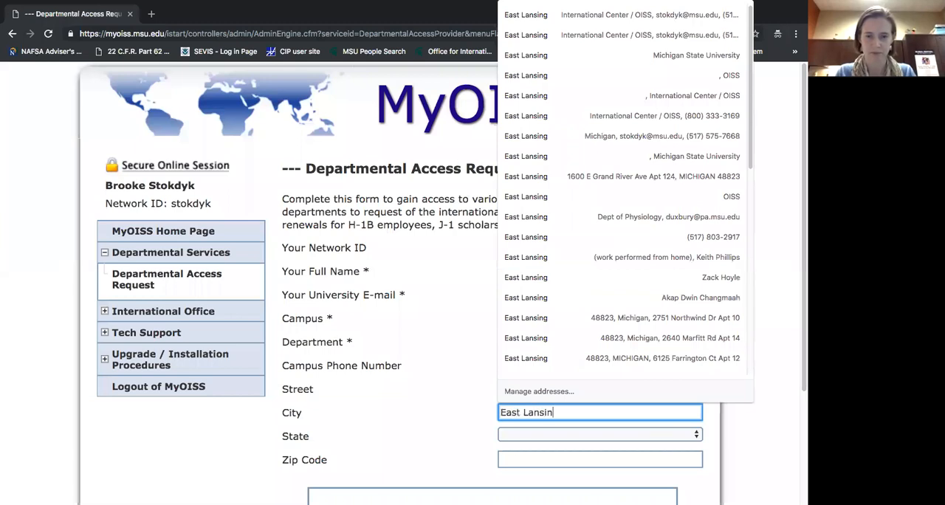
key(Tab)
text(mich)
key(Tab)
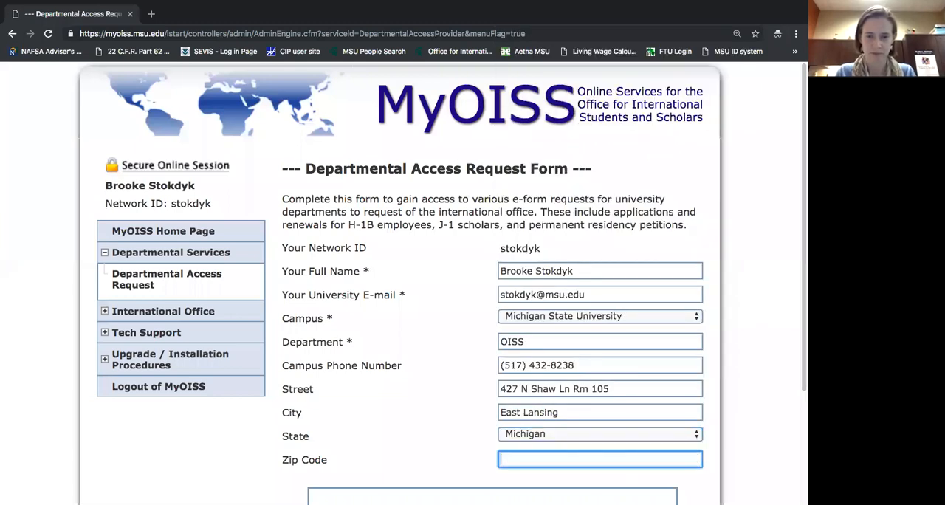
text(4)
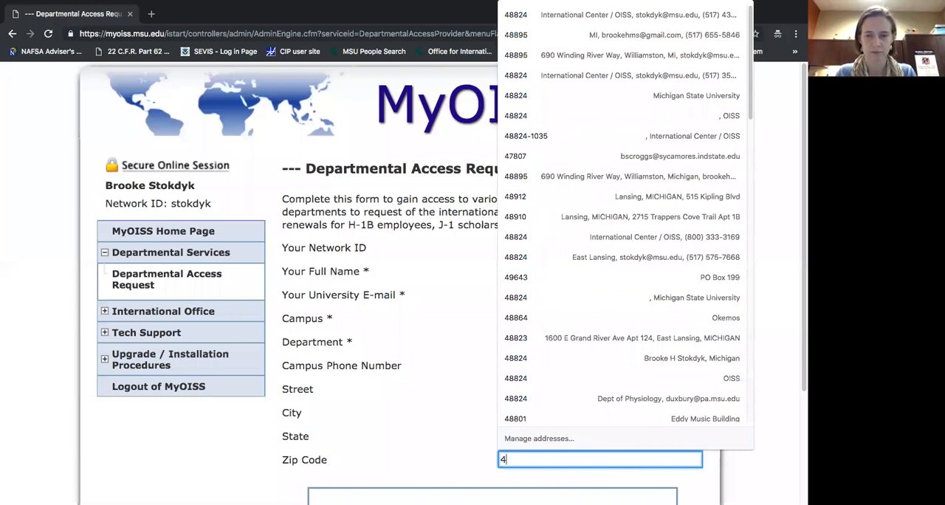
text(88)
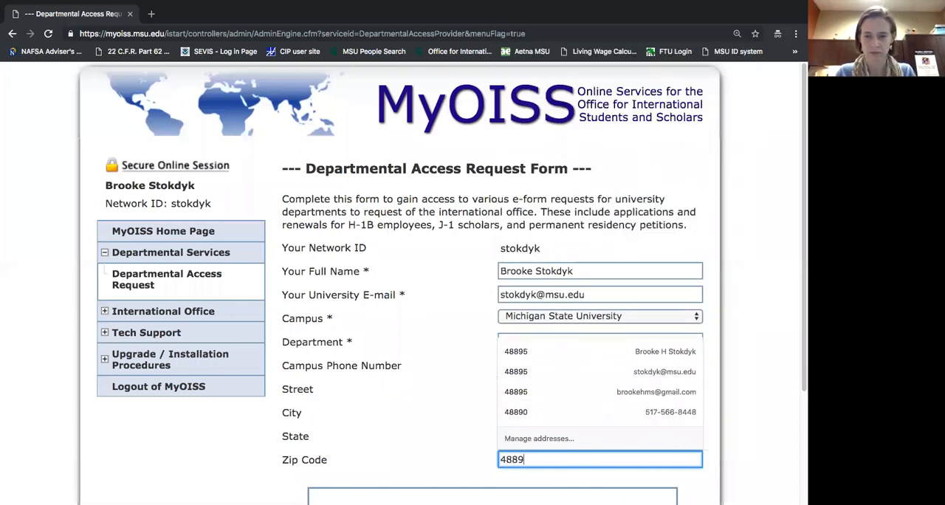
text(24)
click(430, 411)
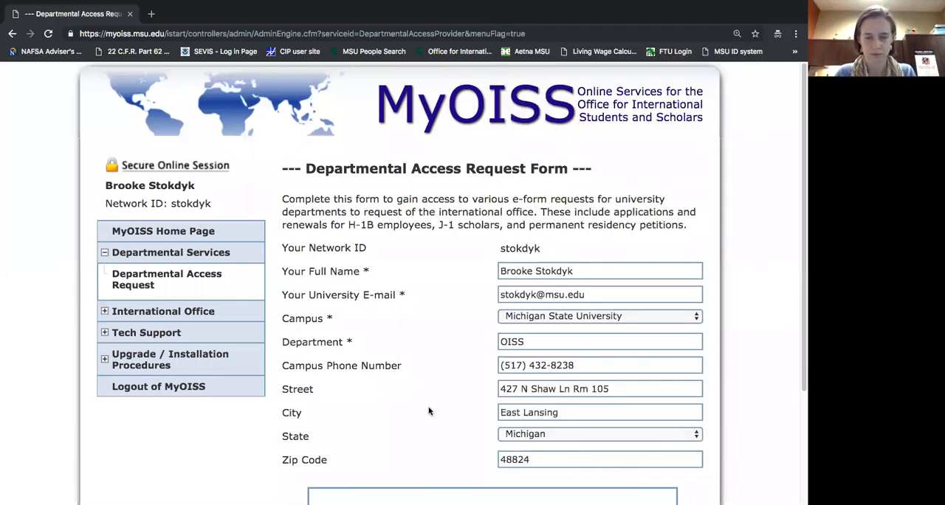
Confirm being an administrator authorized to act on the department's behalf and submit the access request.
scroll(430, 410, down, 1)
scroll(429, 411, down, 3)
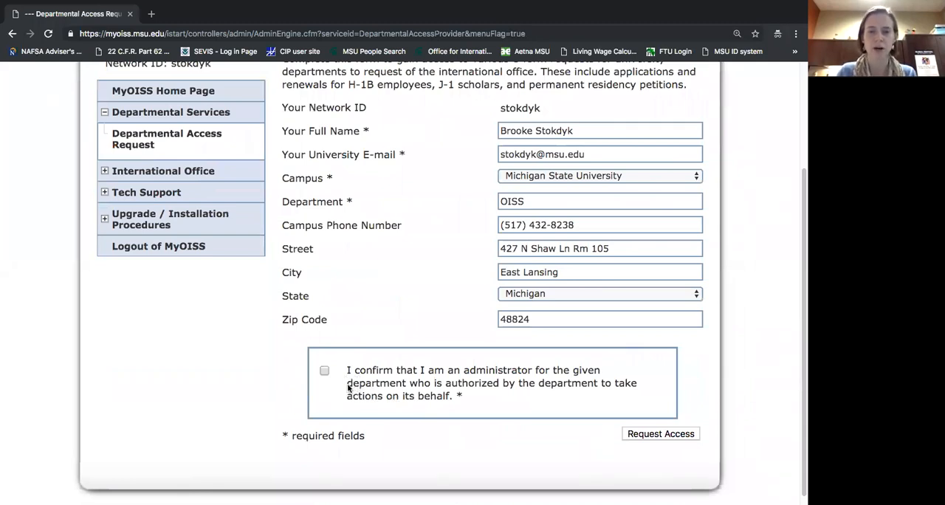
click(325, 371)
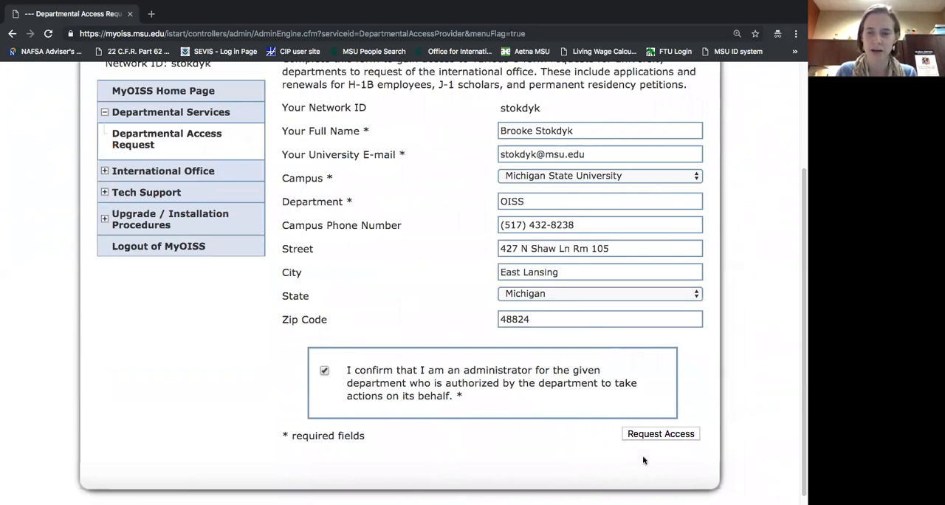
click(661, 434)
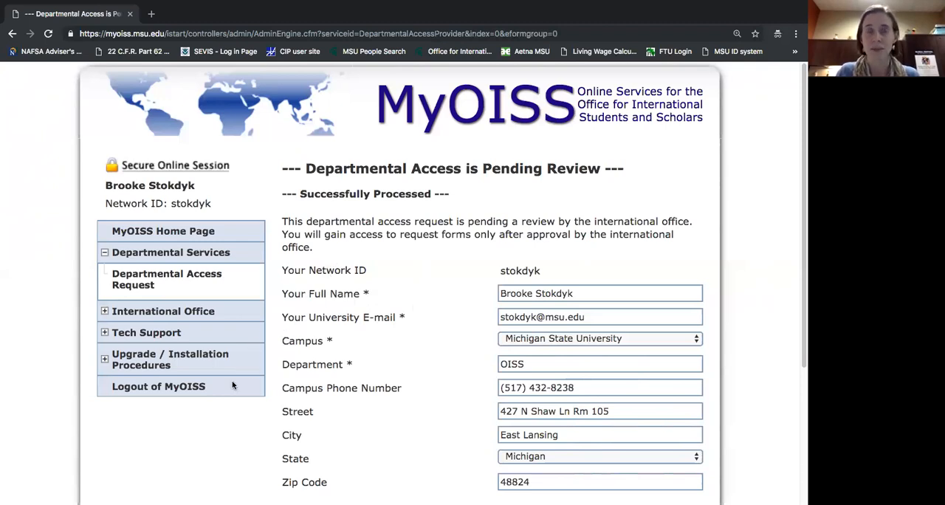
Log out of MyOISS and close both open browser windows.
click(190, 387)
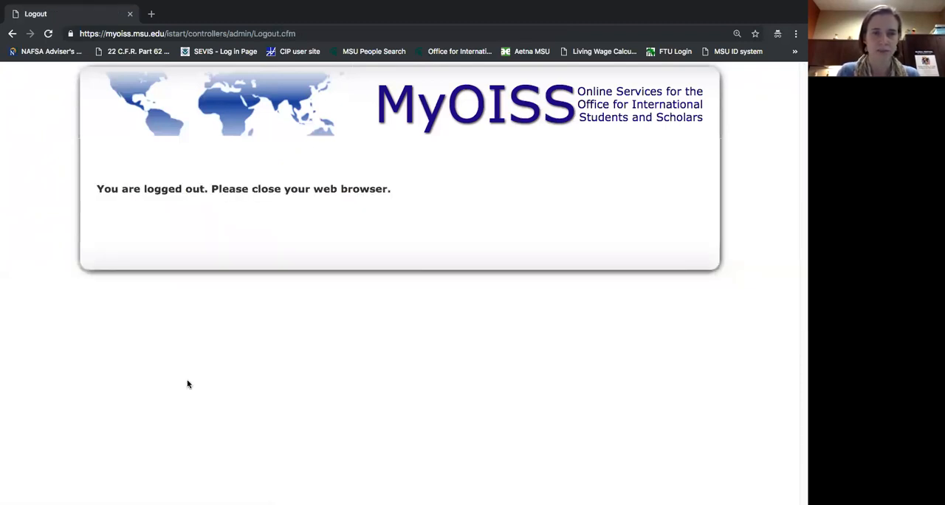
click(129, 14)
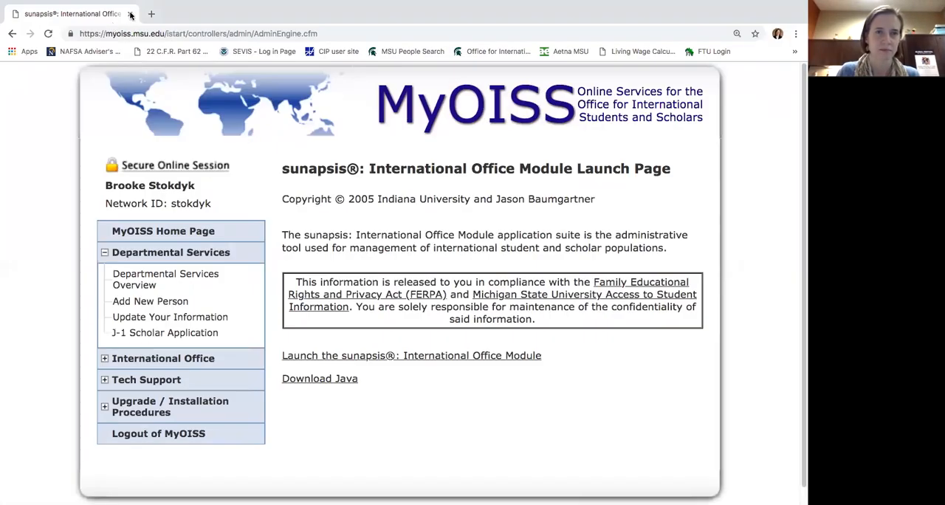
click(130, 14)
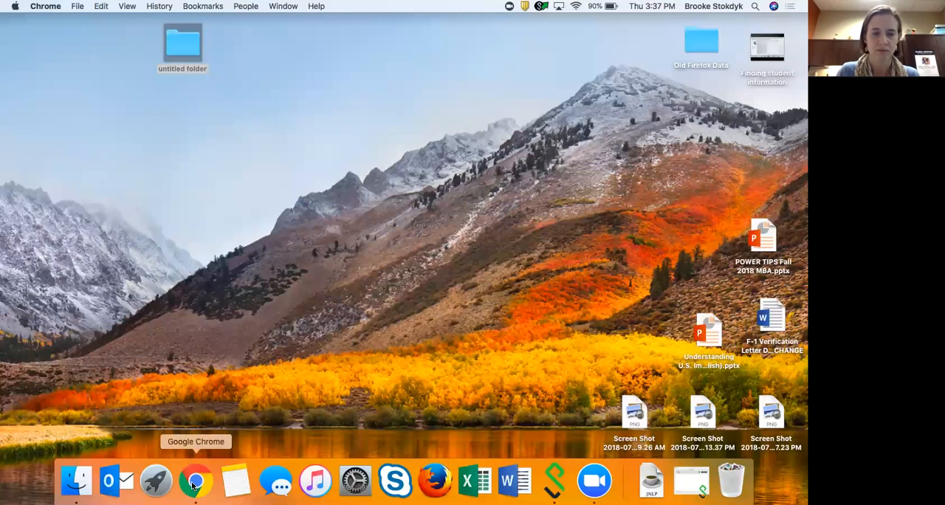
Launch Google Chrome and open a new incognito window in full screen.
click(195, 483)
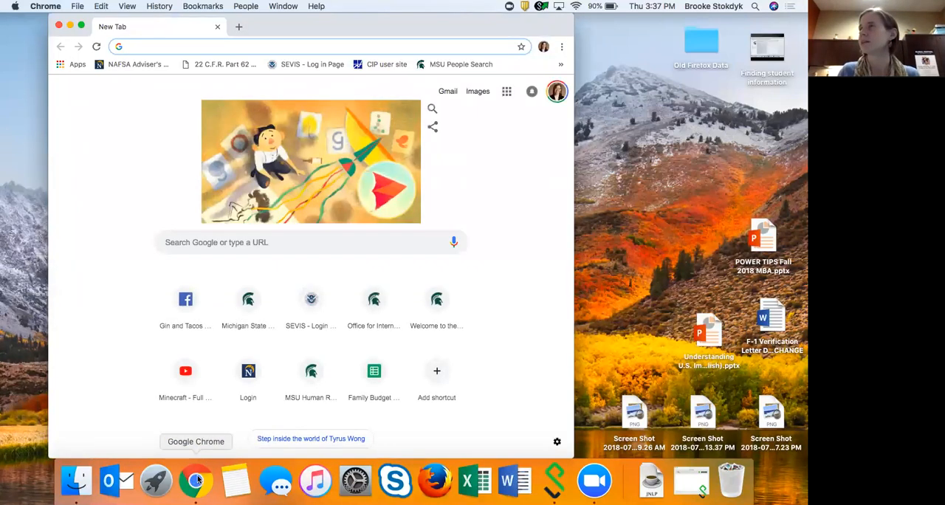
click(562, 46)
click(547, 98)
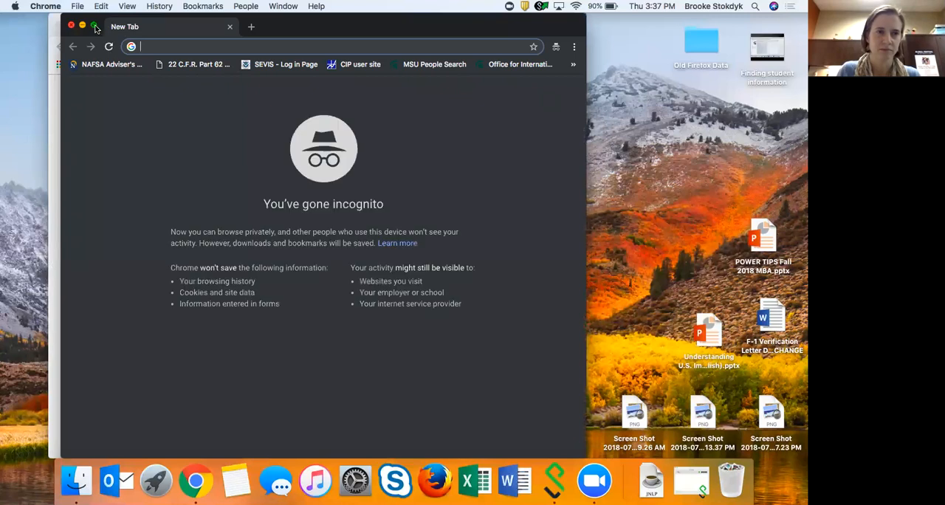
click(95, 27)
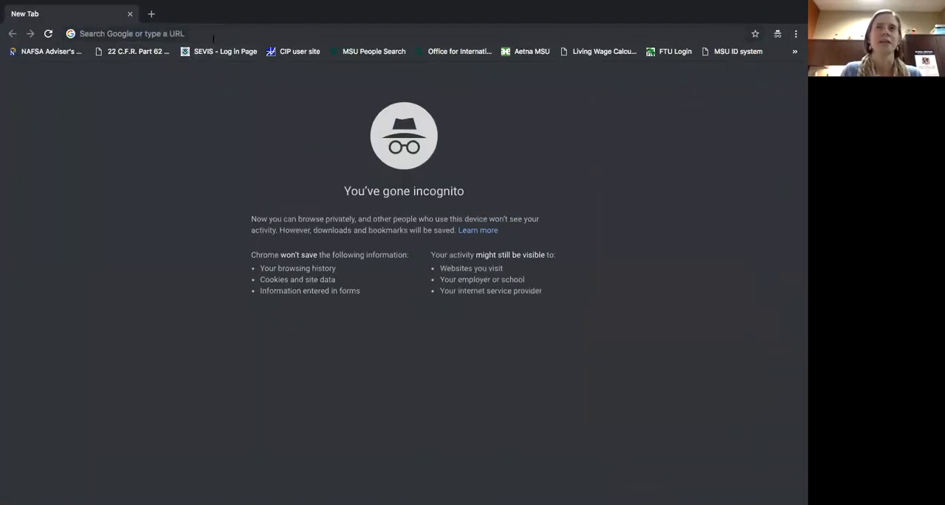
Go to the MyOISS services login page at myoiss.msu.edu.
click(213, 37)
text(my)
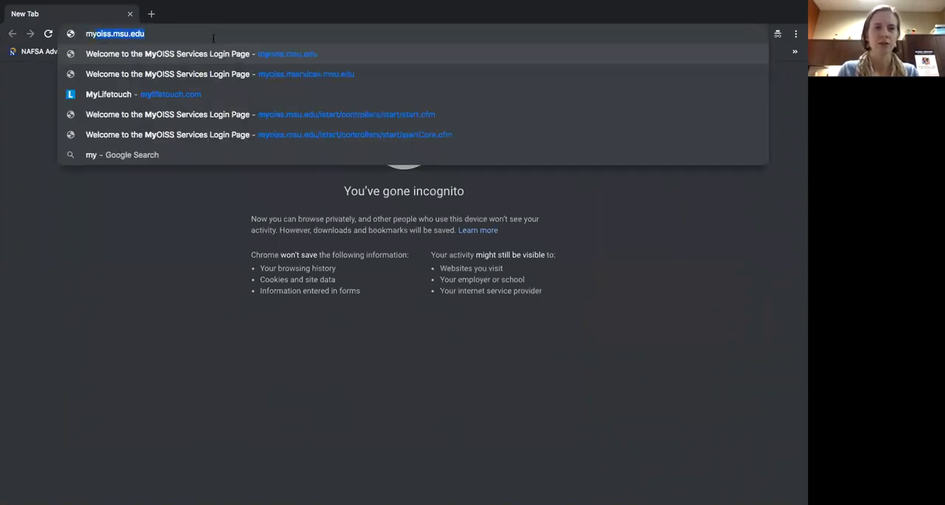
key(Return)
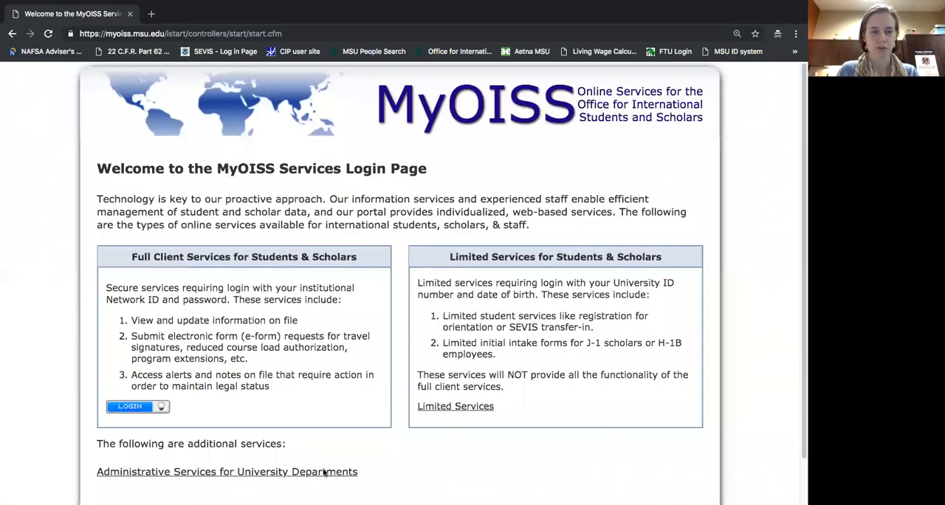
Open Administrative Services for University Departments and sign in with the MSU NetID and password.
click(235, 476)
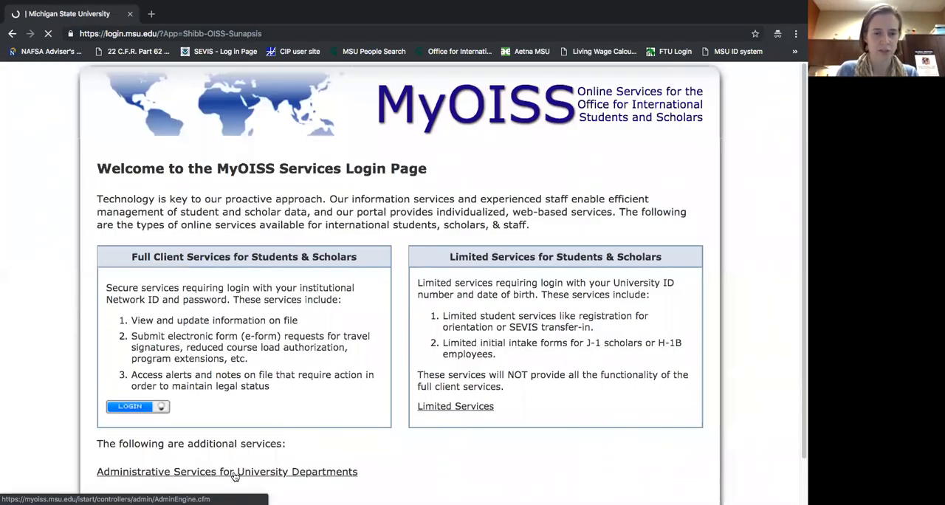
text(stokdyk)
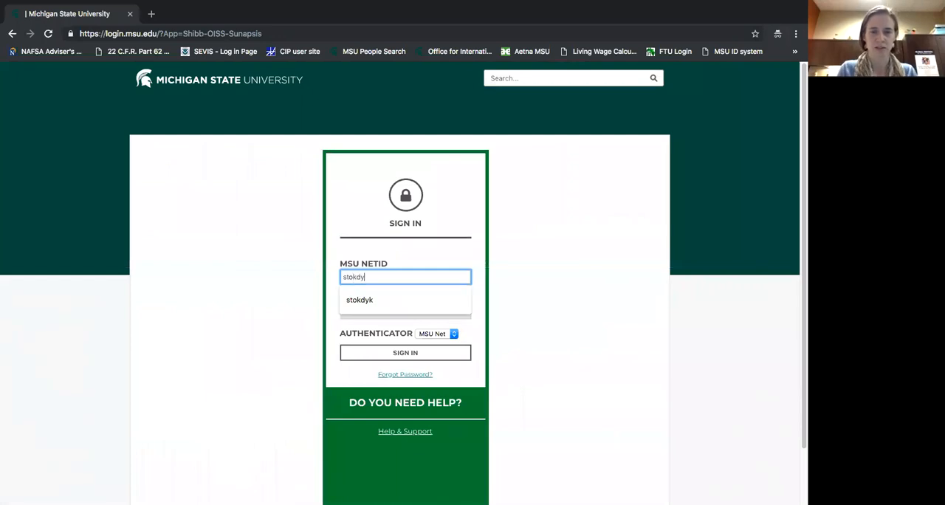
key(Tab)
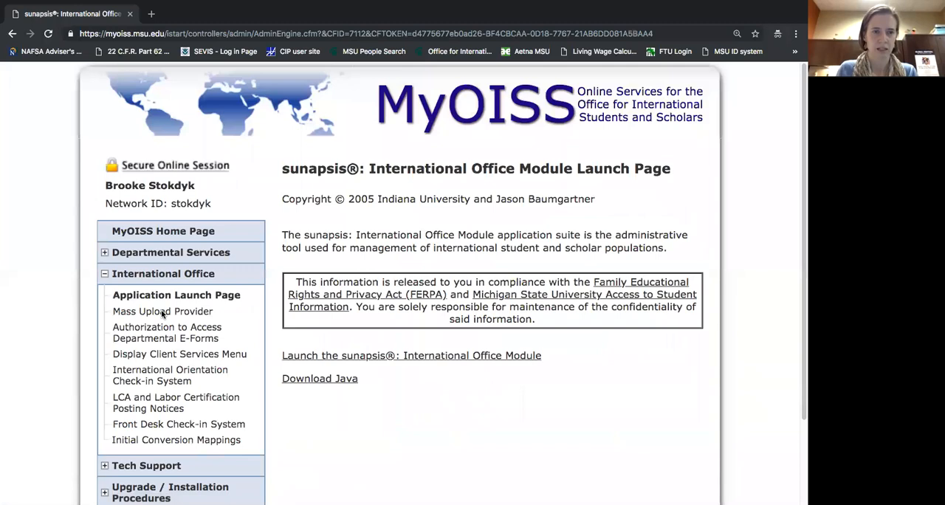
Open the Departmental Services Overview and examine its current cases, past cases and case information areas.
click(105, 273)
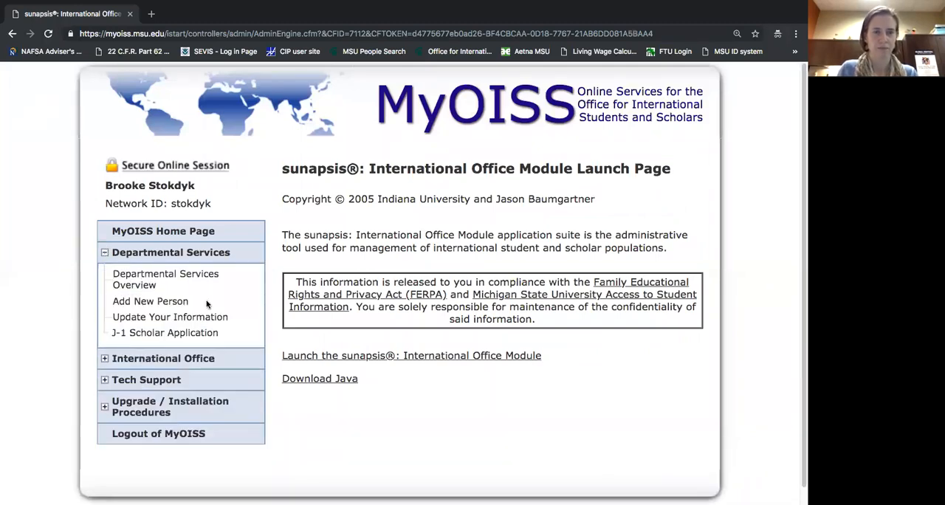
click(147, 276)
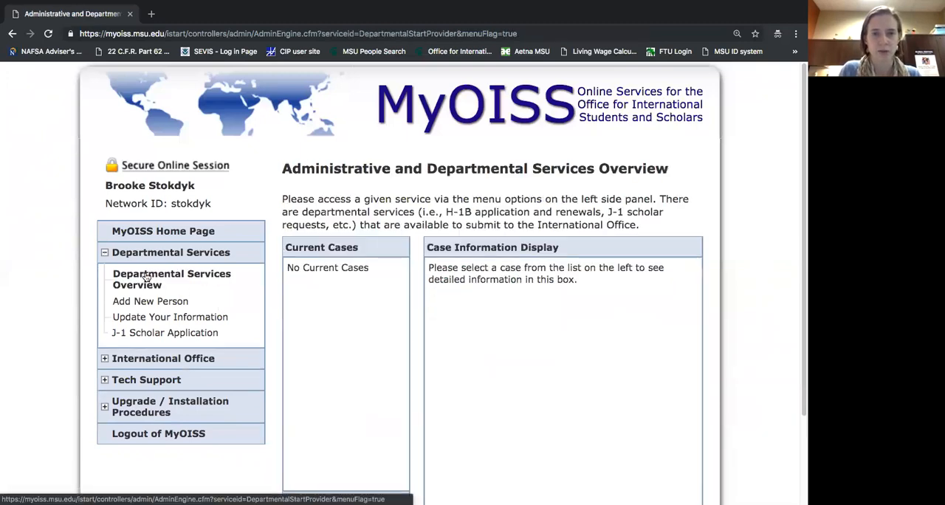
scroll(423, 352, down, 1)
scroll(423, 352, down, 1)
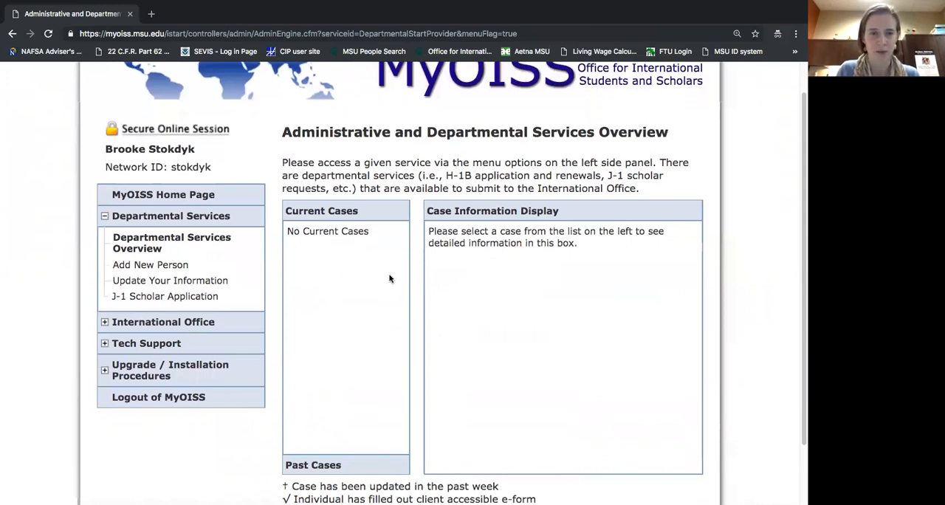
scroll(390, 279, down, 1)
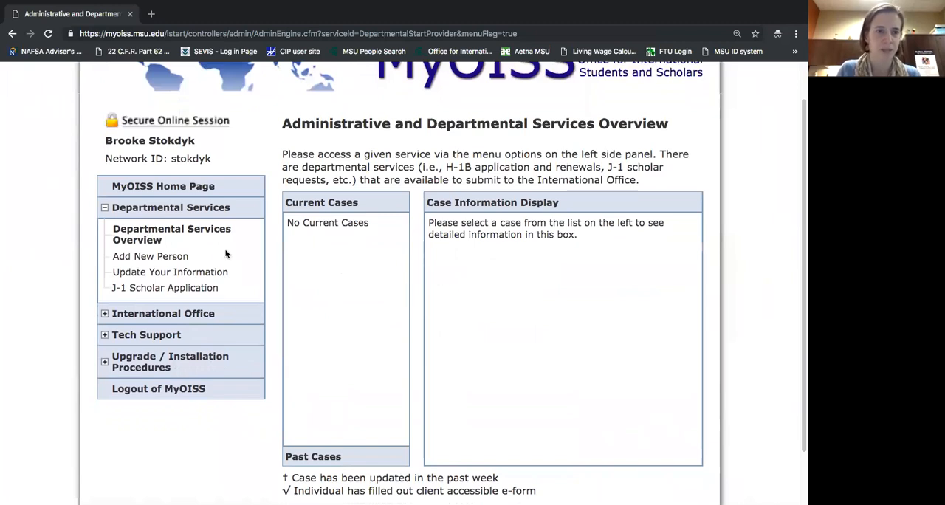
Open the Add New Person form from Departmental Services.
click(171, 259)
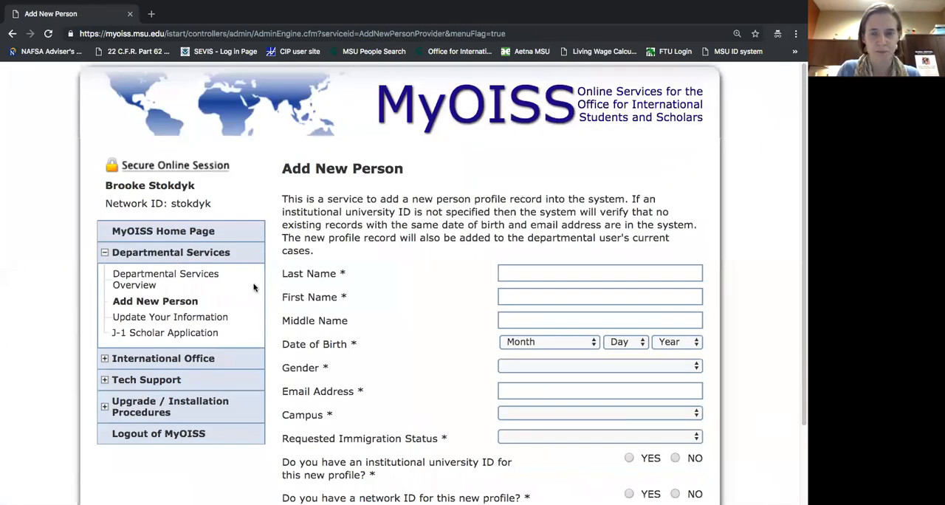
scroll(384, 257, down, 1)
scroll(384, 257, down, 3)
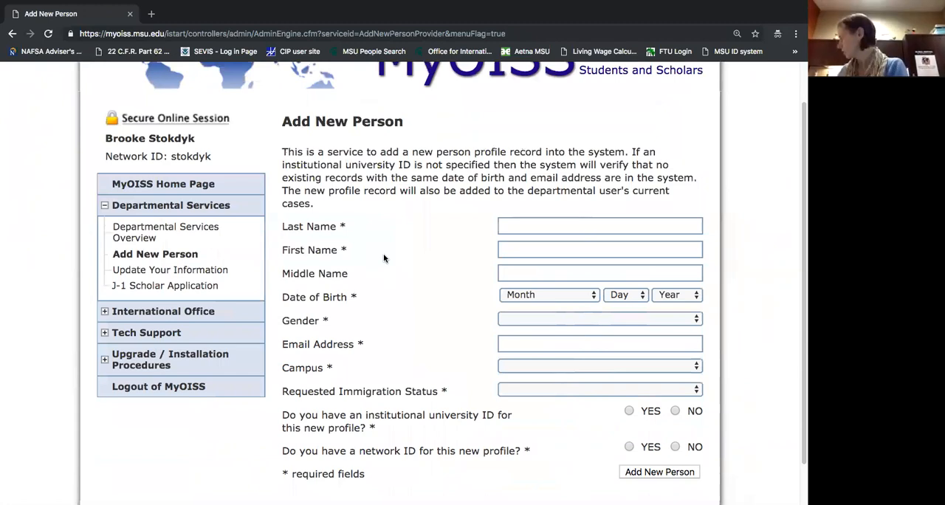
Enter the new person's last name and first name, leaving the middle name blank.
click(527, 225)
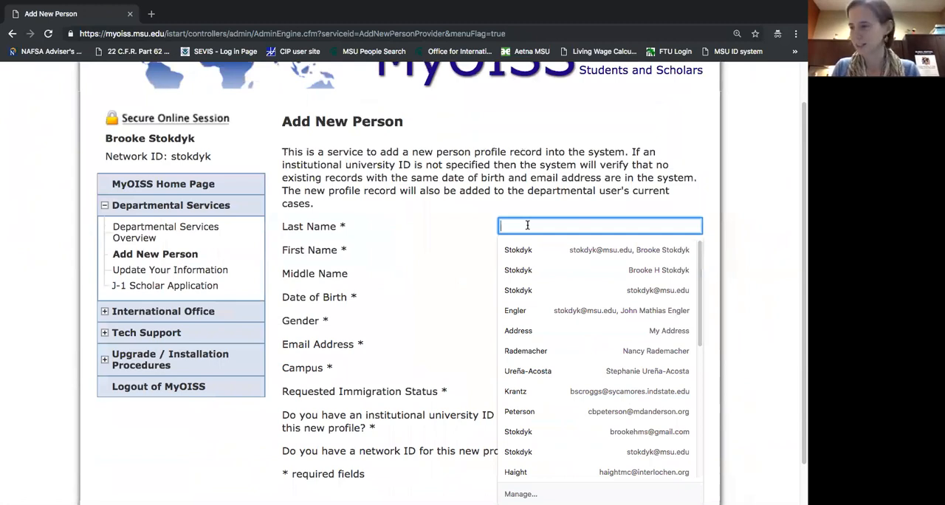
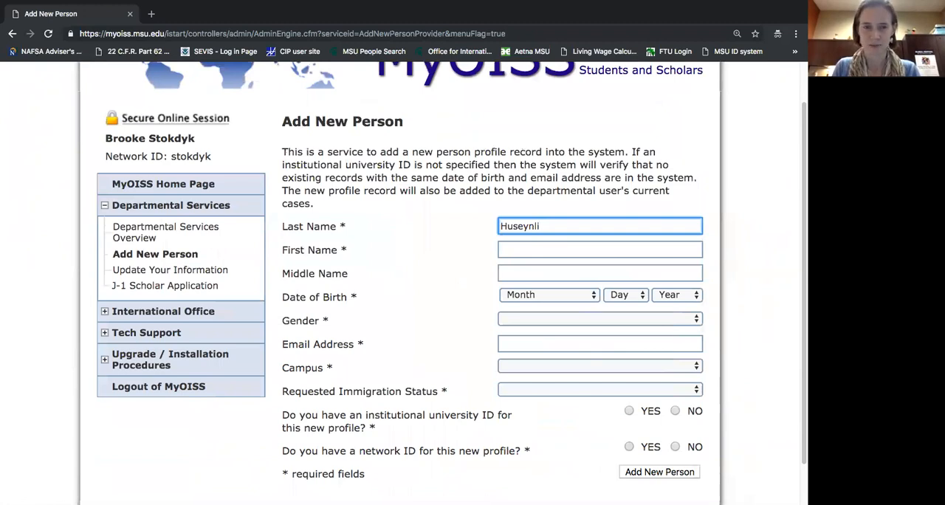
key(Tab)
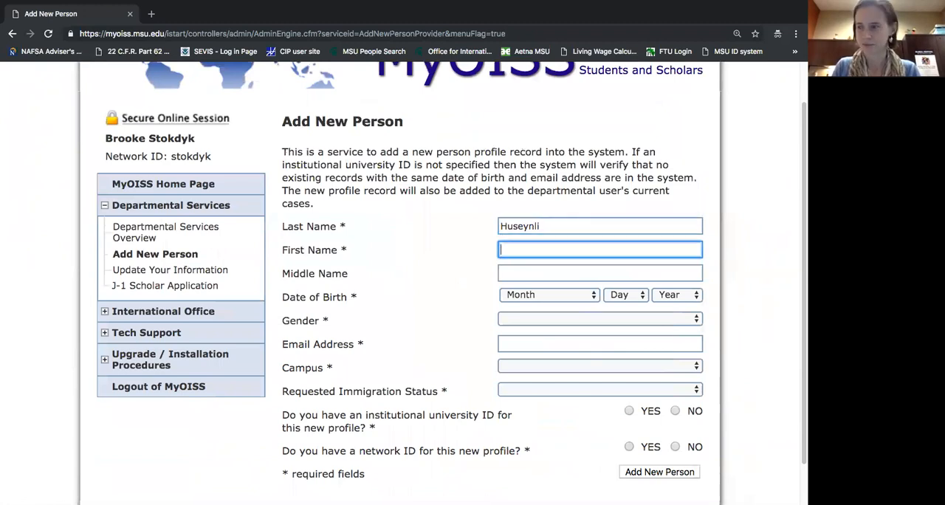
key(Tab)
Set the month, day and year of the new person's date of birth.
key(Tab)
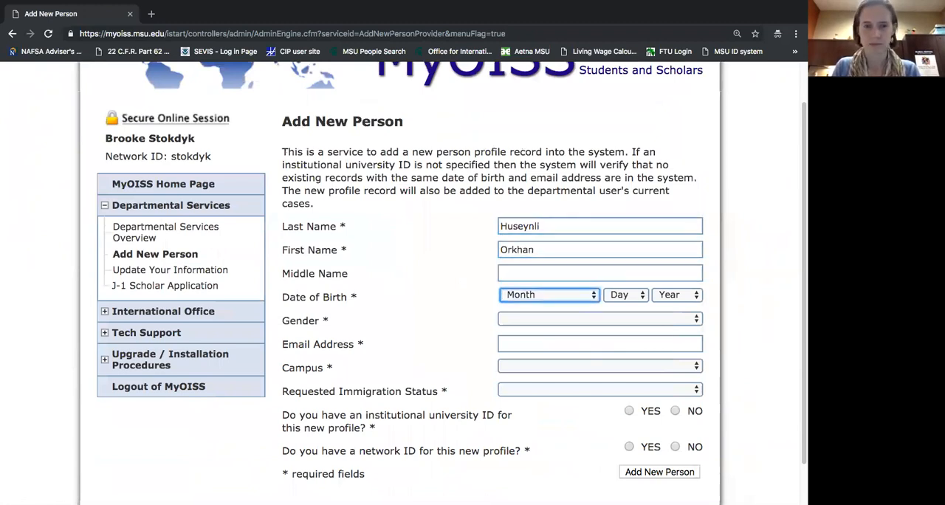
key(m)
key(Tab)
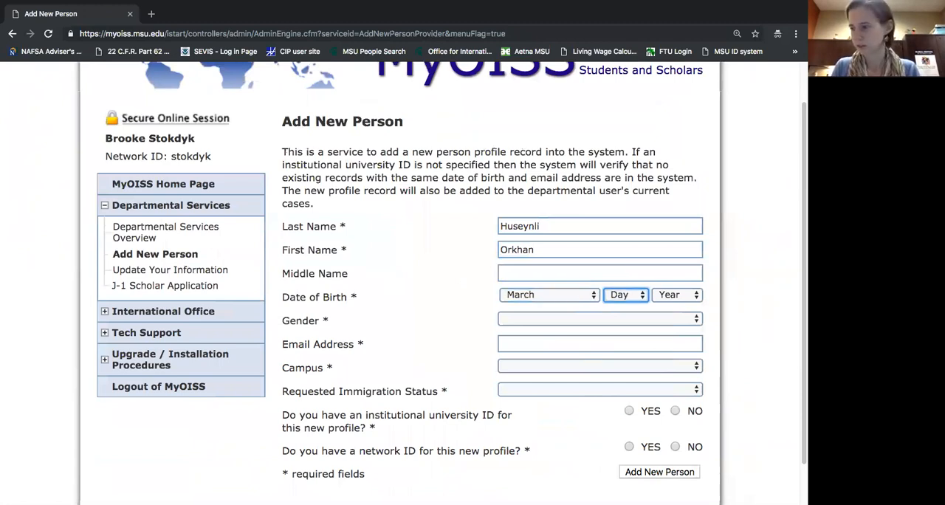
key(1)
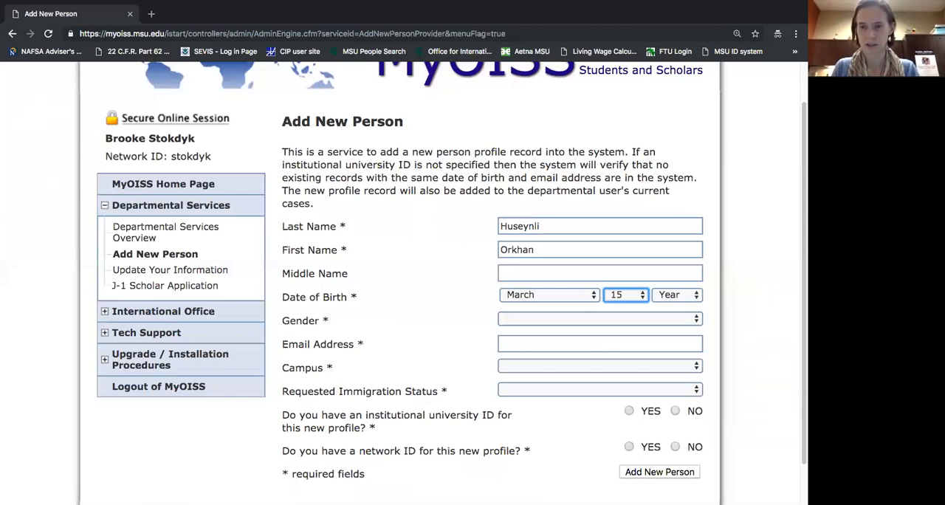
key(Tab)
click(657, 296)
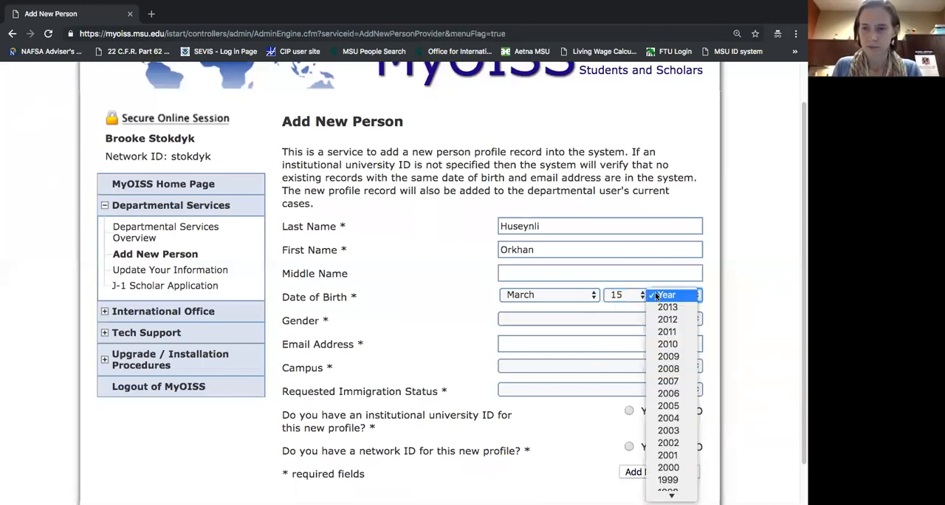
text(1975)
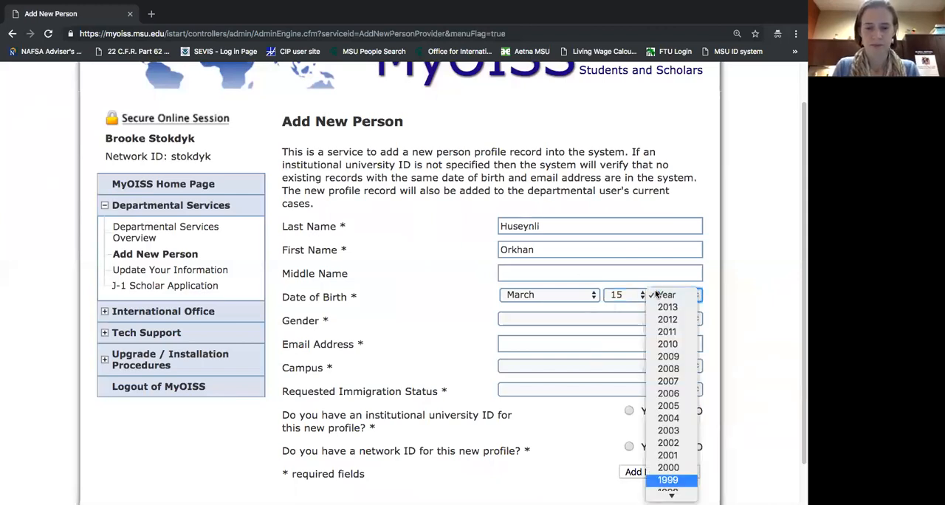
key(Return)
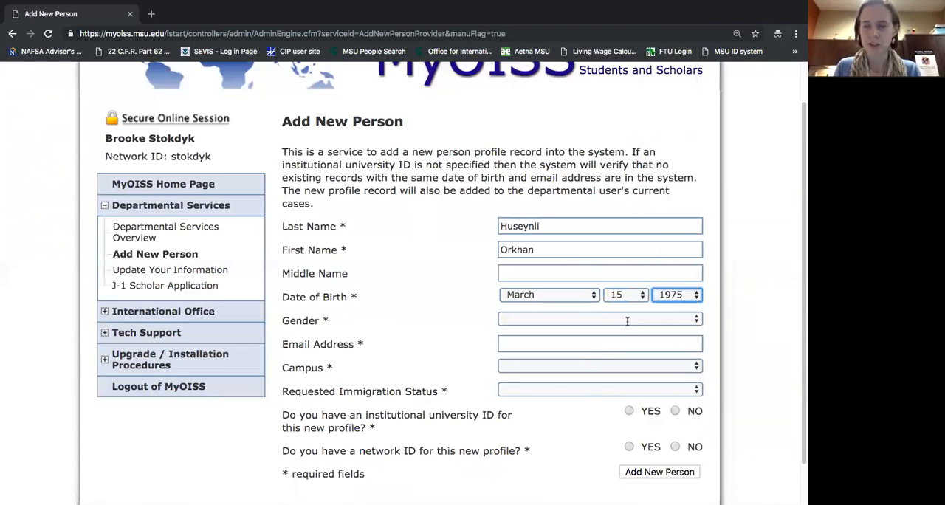
Set the new person's gender to Male and fill in their email address.
click(536, 320)
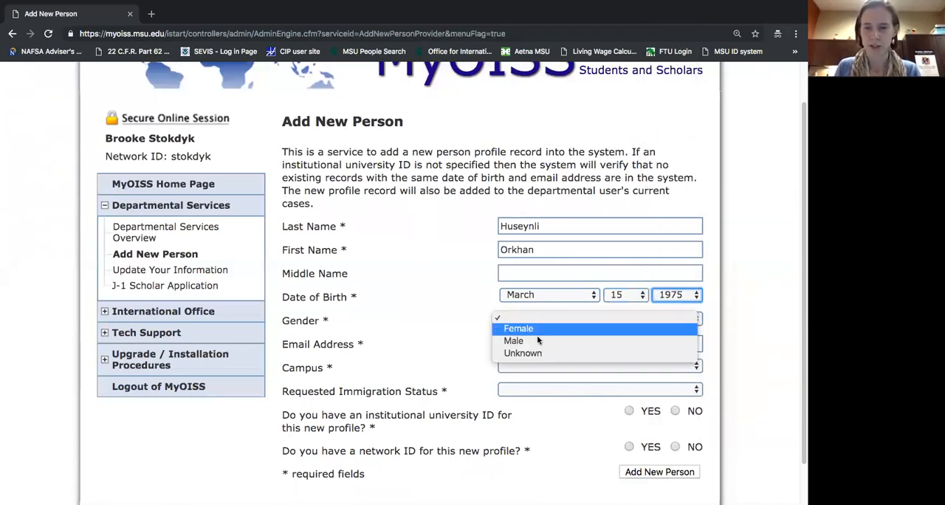
click(538, 339)
click(538, 343)
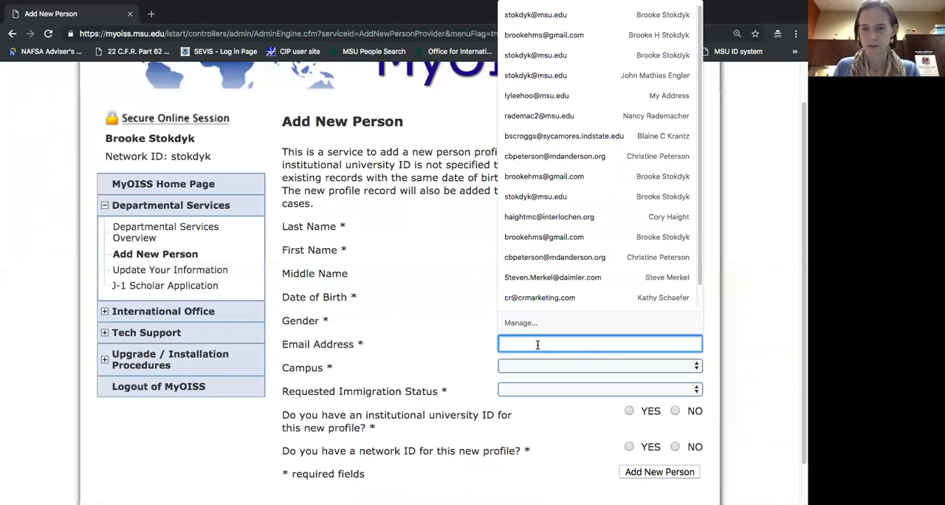
text(okha)
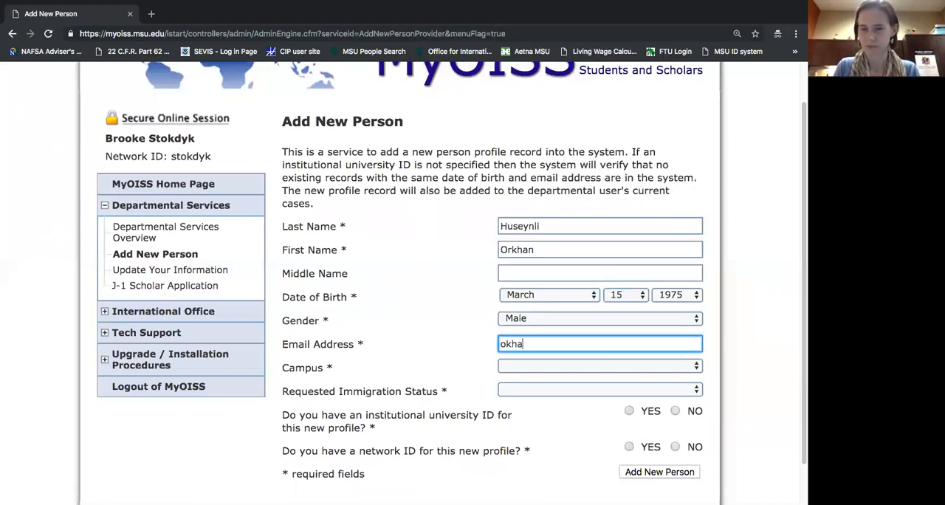
key(BackSpace)
key(BackSpace)
key(BackSpace)
text(rkh)
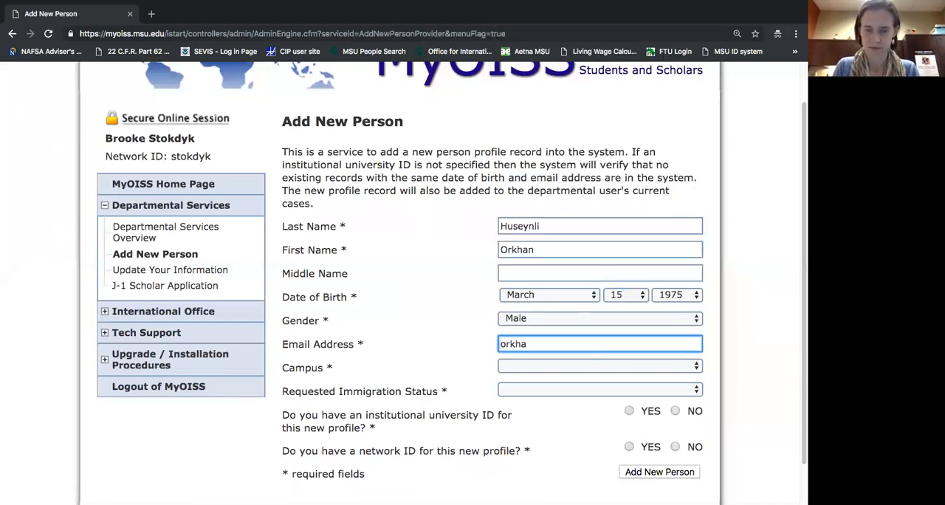
key(BackSpace)
key(BackSpace)
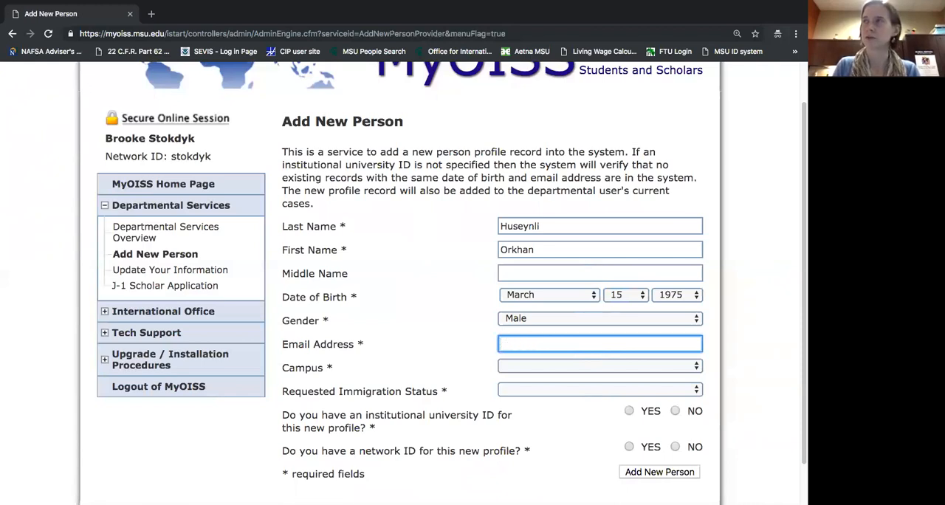
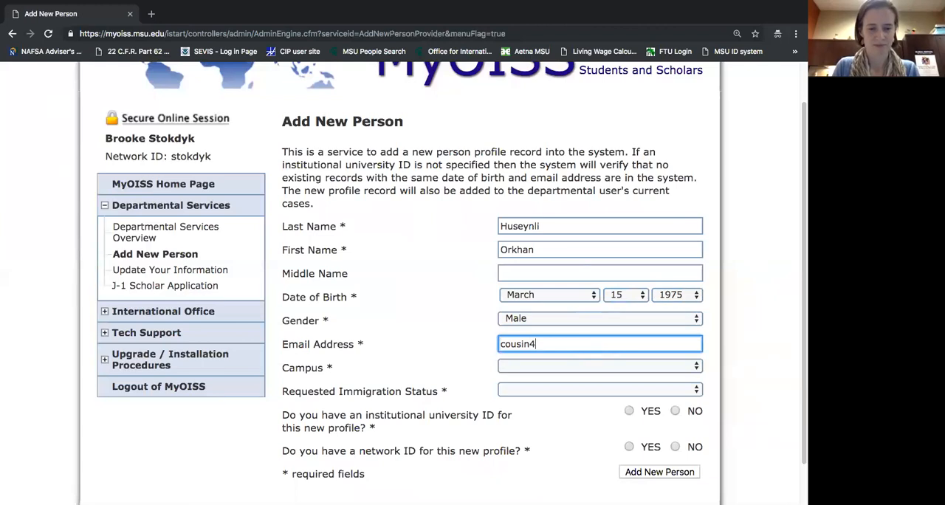
key(Tab)
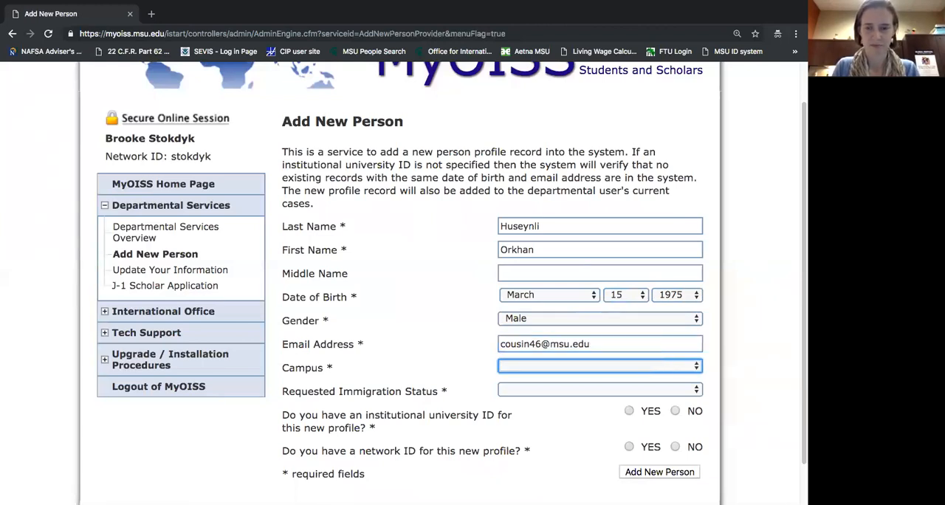
Set the campus to Michigan State University and the requested immigration status to J1.
click(610, 367)
click(606, 388)
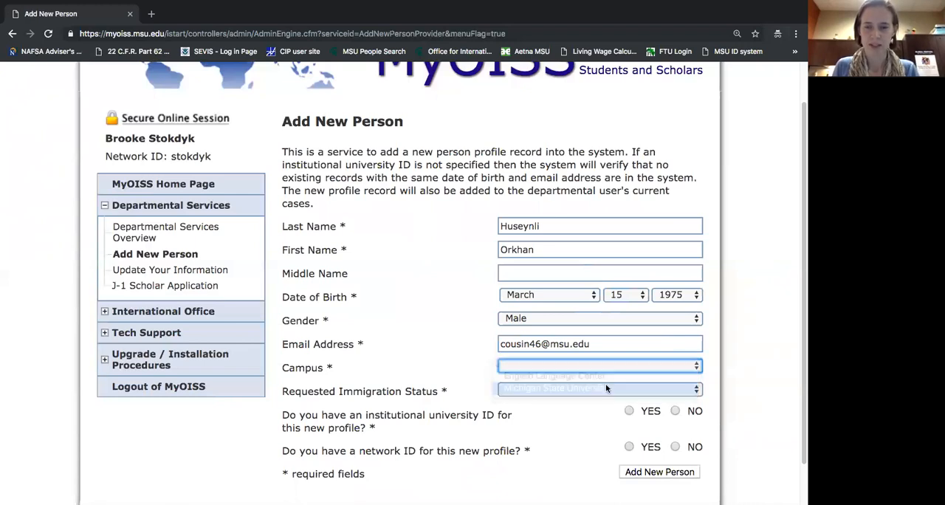
click(583, 392)
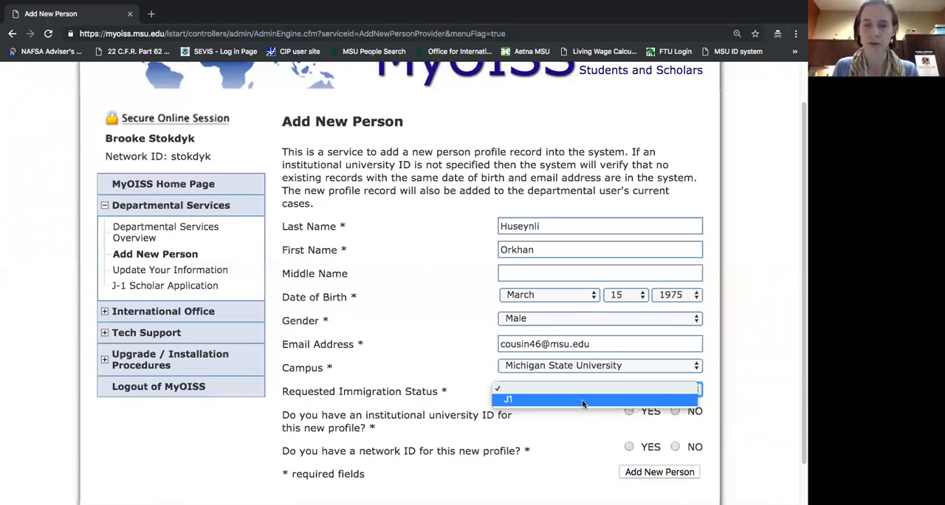
click(583, 400)
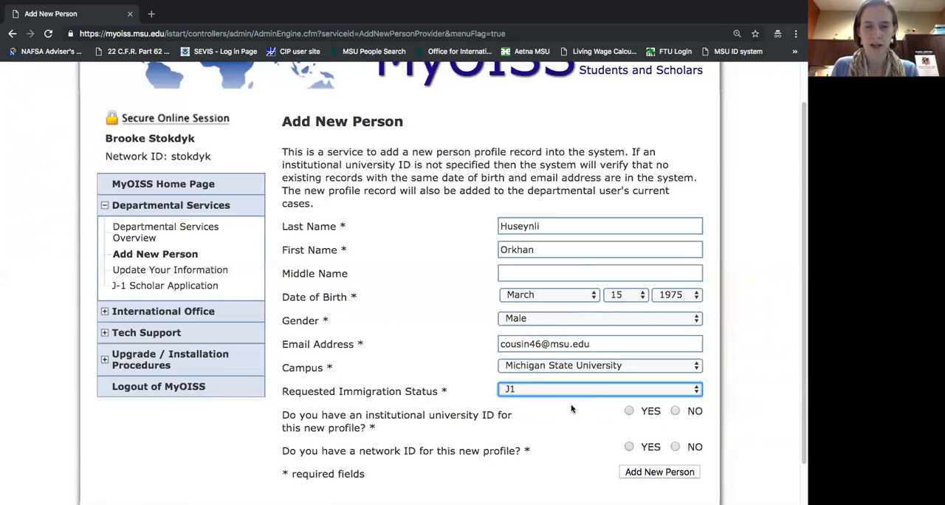
Answer NO to having an institutional university ID and a network ID, and submit the new person's profile.
scroll(571, 409, down, 1)
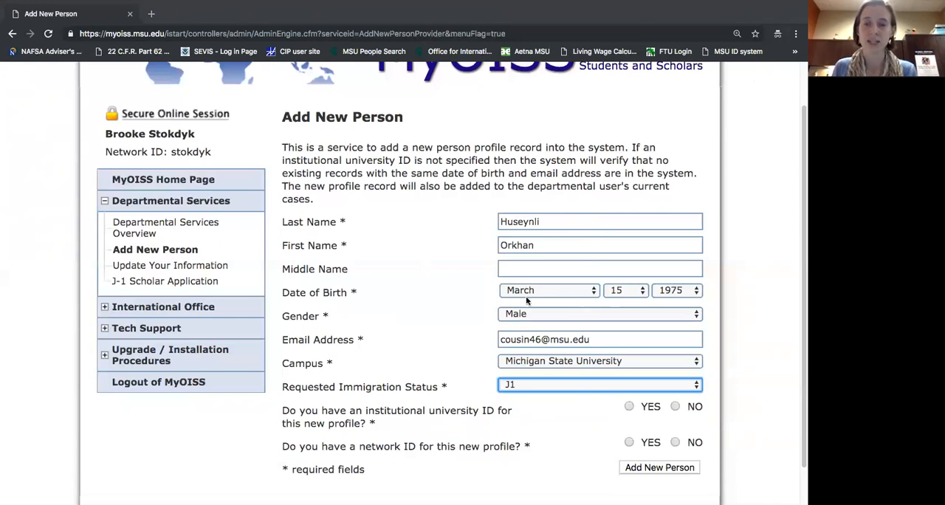
click(629, 407)
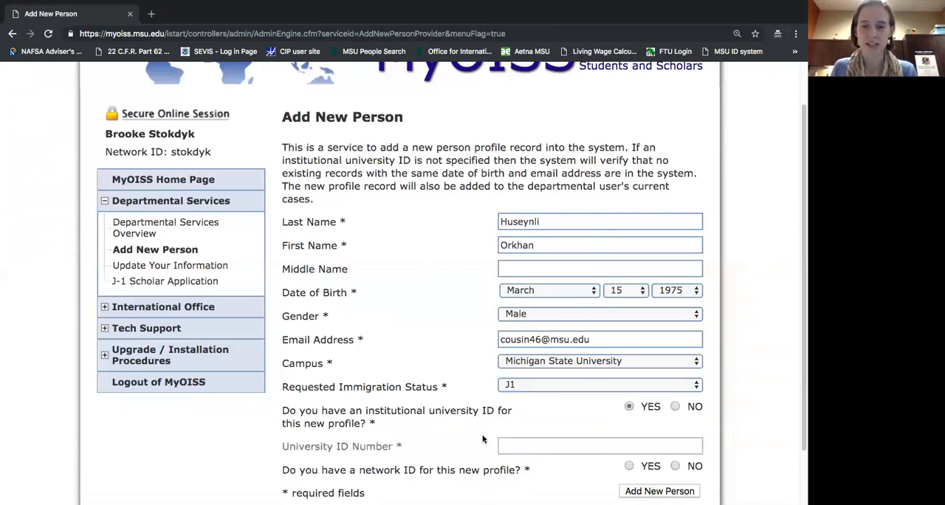
click(537, 447)
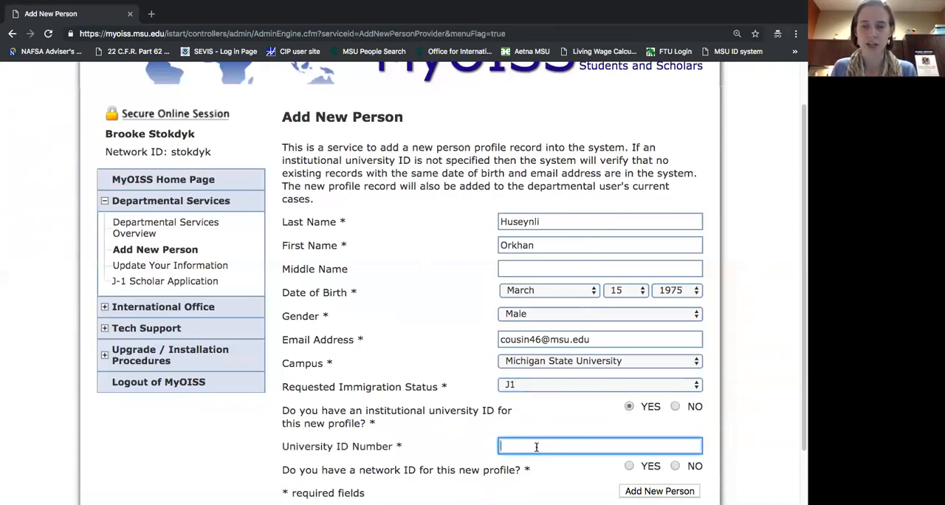
click(676, 407)
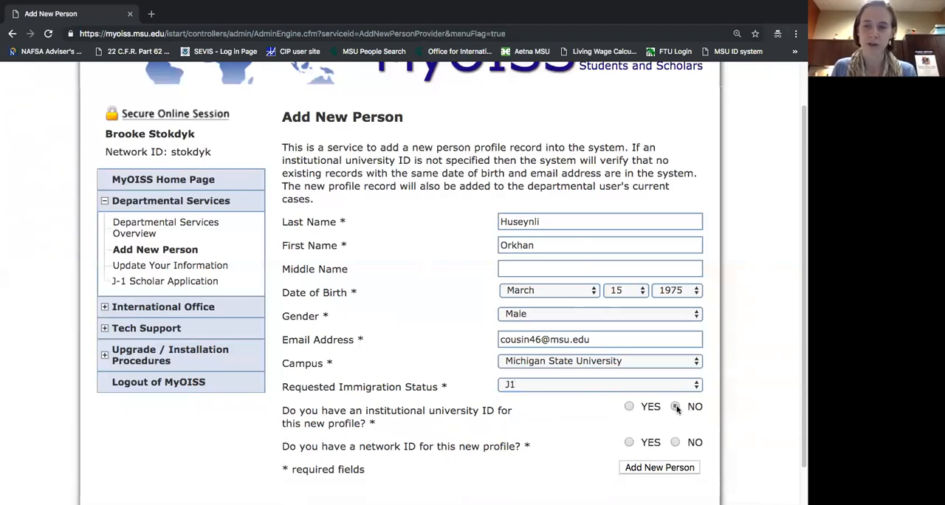
scroll(602, 424, down, 1)
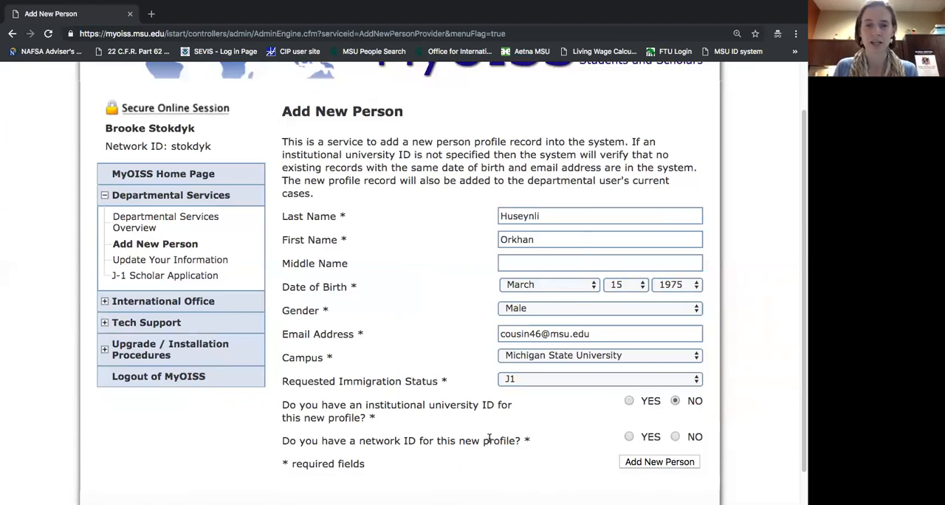
click(629, 438)
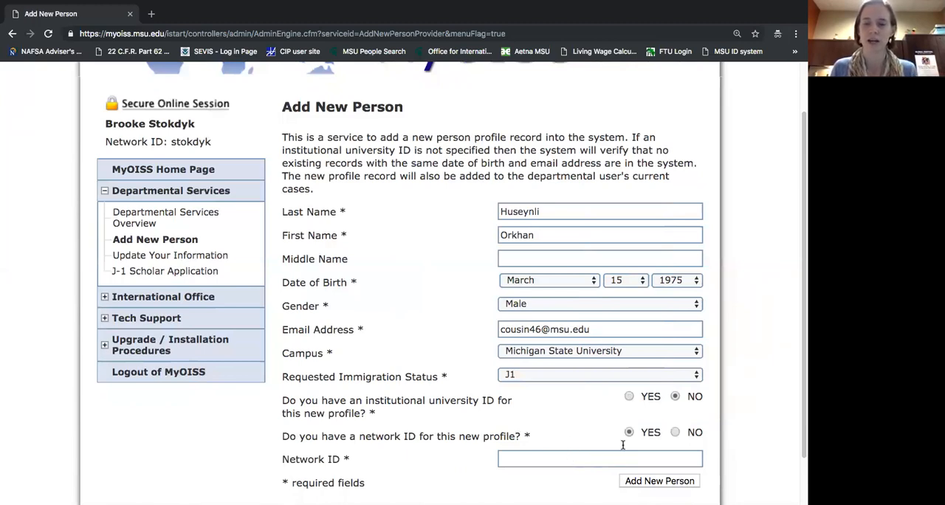
click(675, 433)
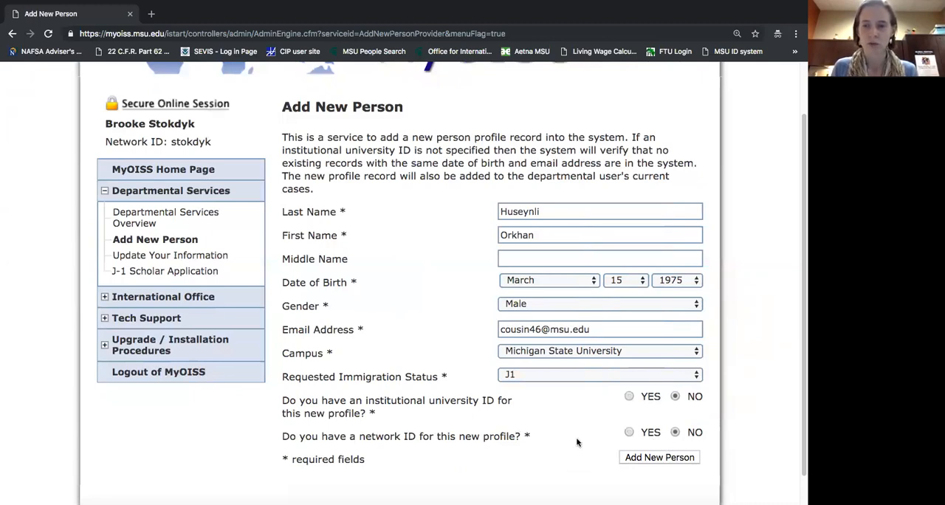
click(656, 458)
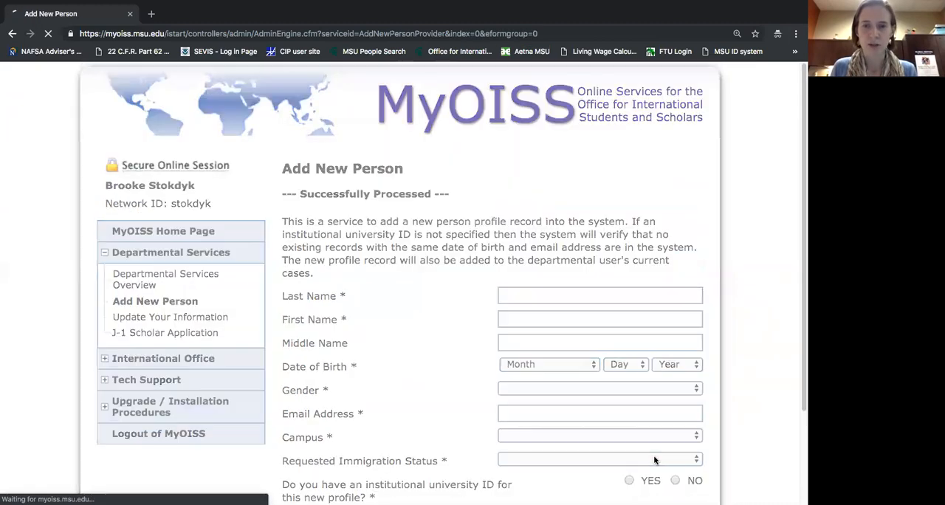
Open the J-1 Application for a New Exchange Visitor from the new person's case information.
scroll(540, 331, down, 1)
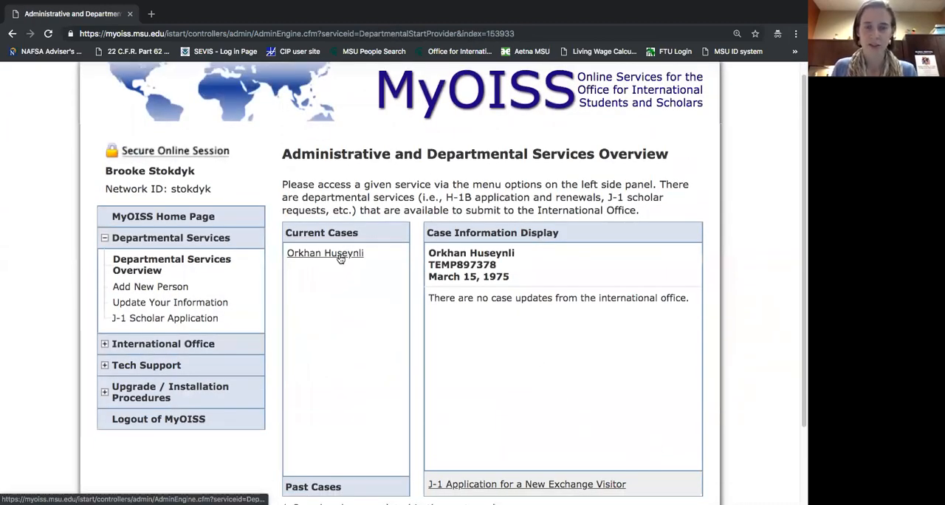
scroll(340, 257, down, 2)
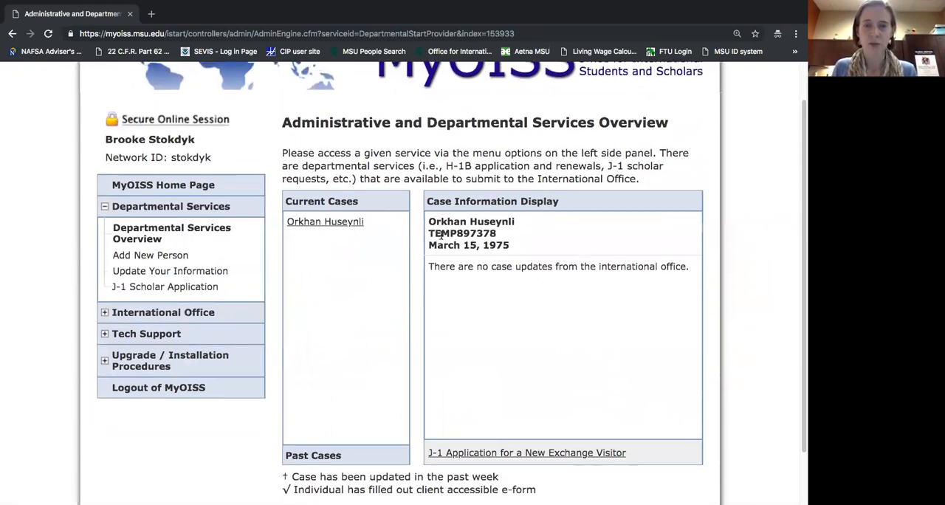
scroll(354, 222, up, 3)
scroll(495, 295, down, 3)
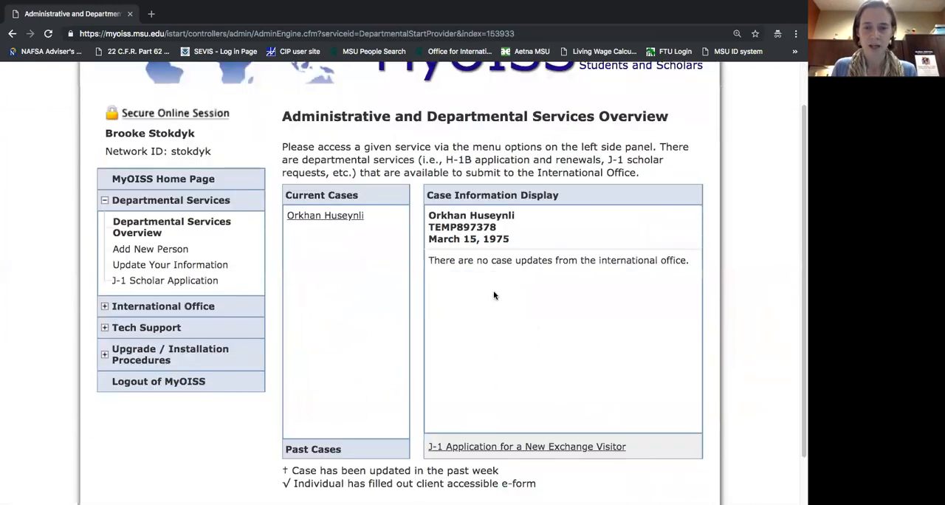
click(482, 452)
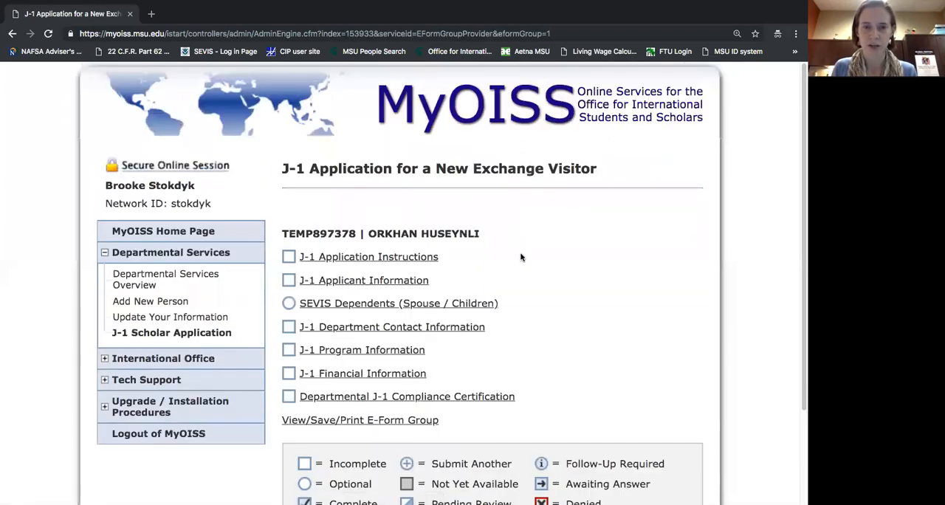
Review the J-1 application's list of forms and status legend, and open the J-1 Application Instructions.
scroll(520, 254, down, 1)
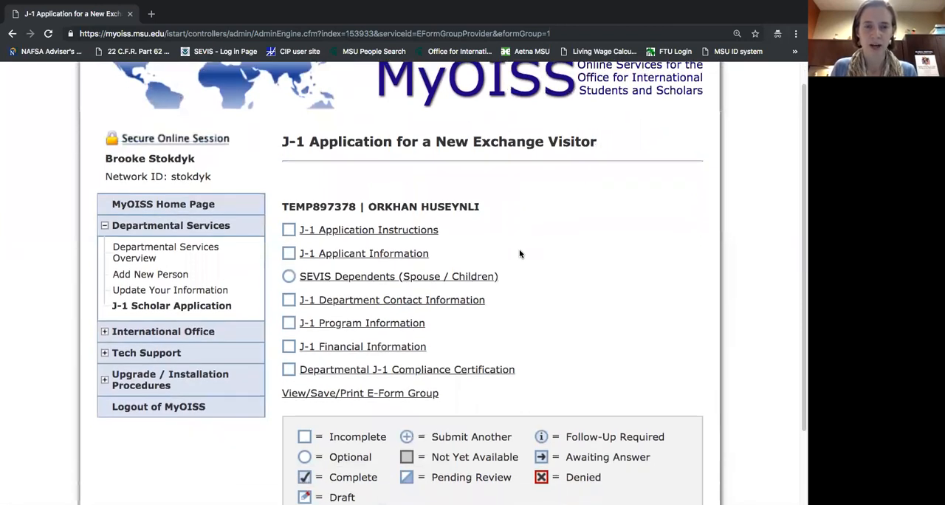
scroll(415, 375, down, 1)
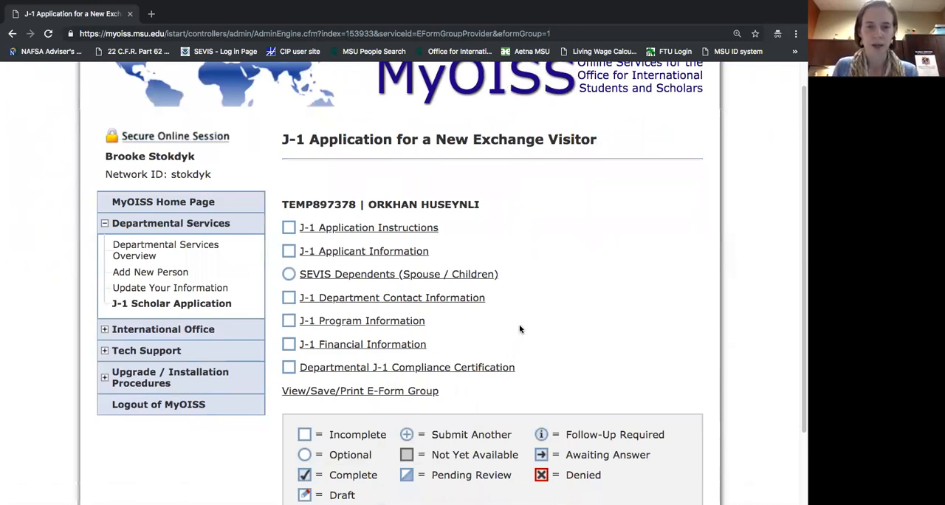
scroll(559, 363, down, 1)
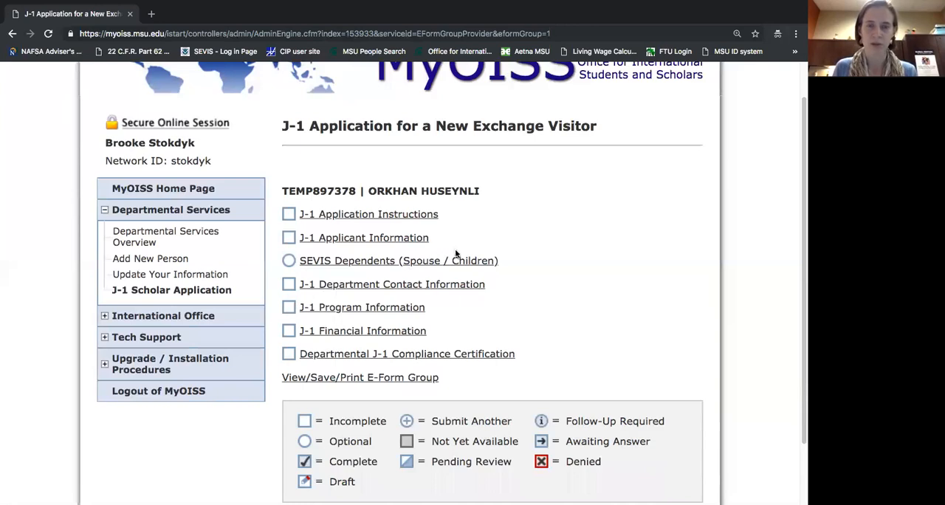
click(385, 216)
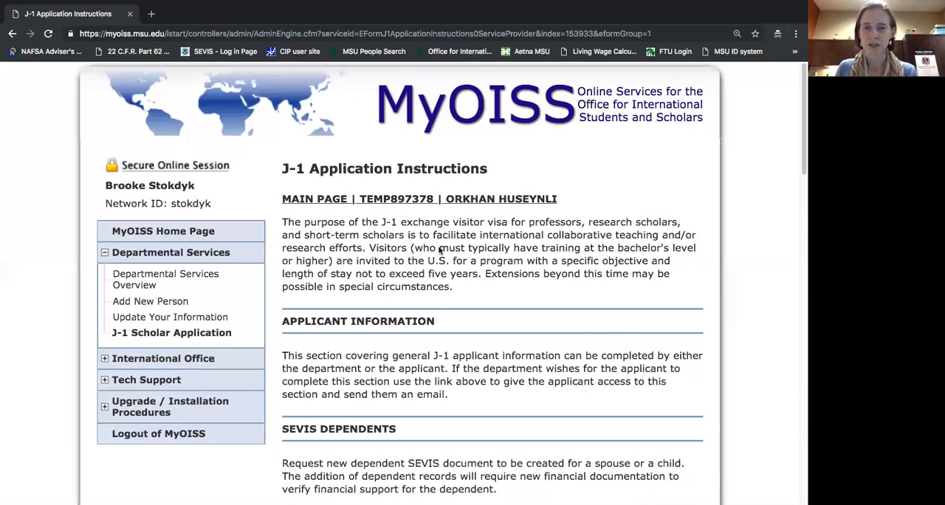
Read through the J-1 Application Instructions, covering each application section, the funding proof requirements, translator certification and departmental compliance.
scroll(439, 248, down, 2)
scroll(439, 246, up, 2)
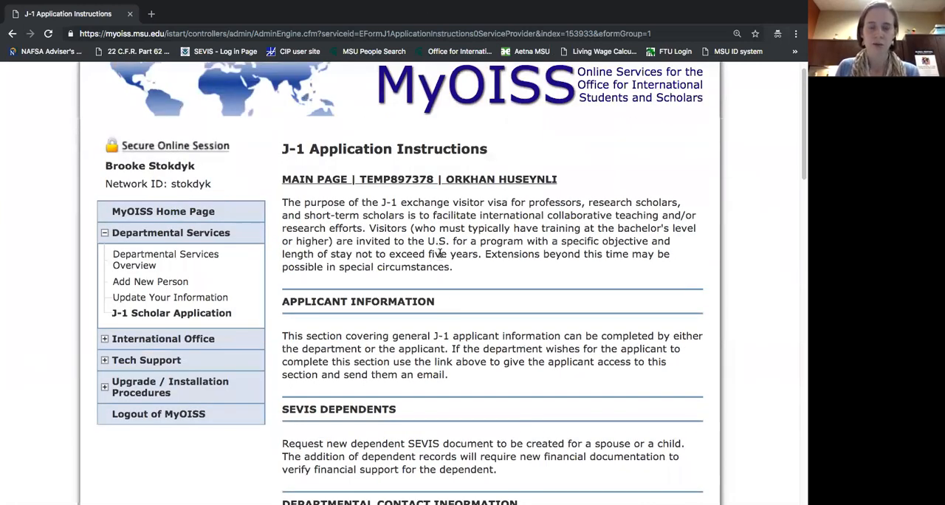
scroll(440, 253, down, 1)
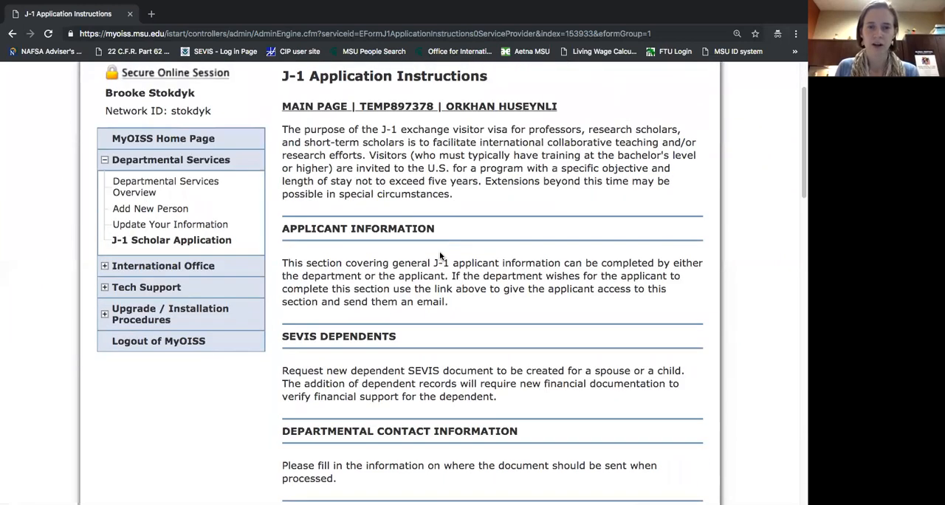
scroll(444, 255, down, 1)
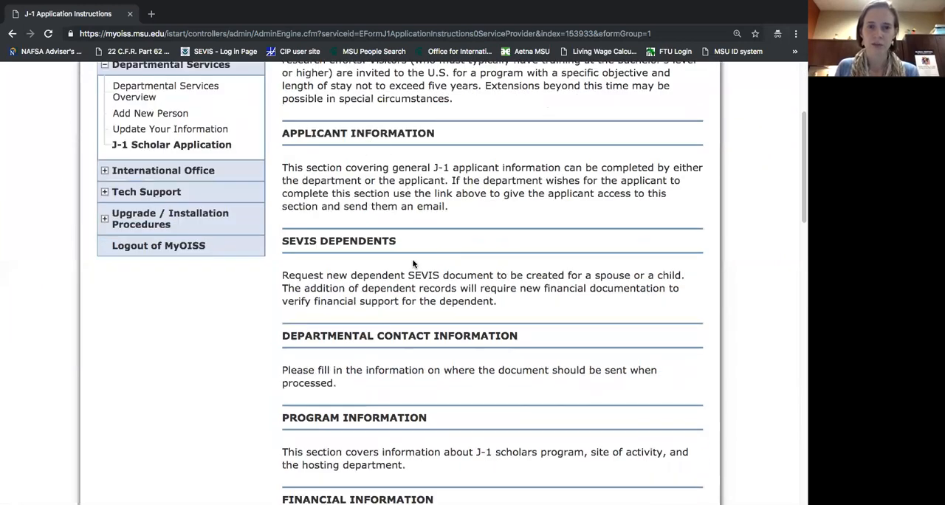
scroll(414, 264, down, 4)
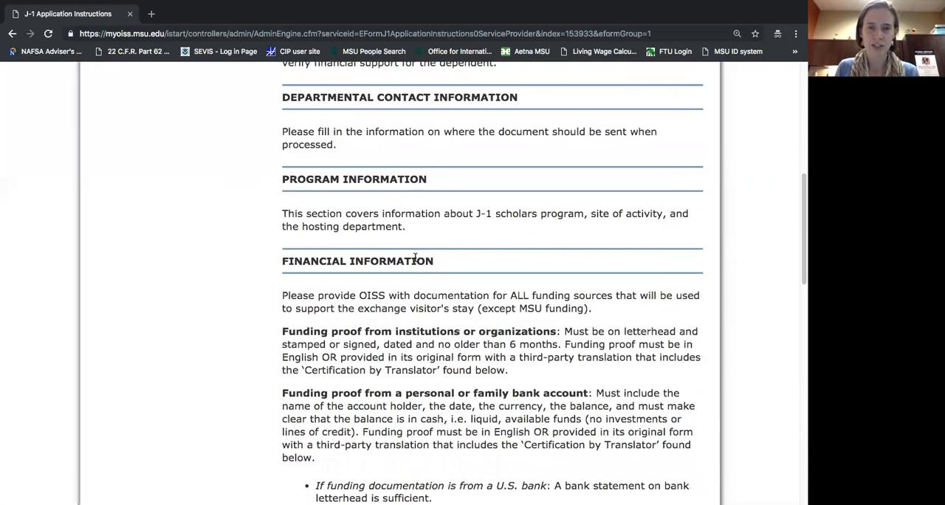
scroll(415, 257, down, 1)
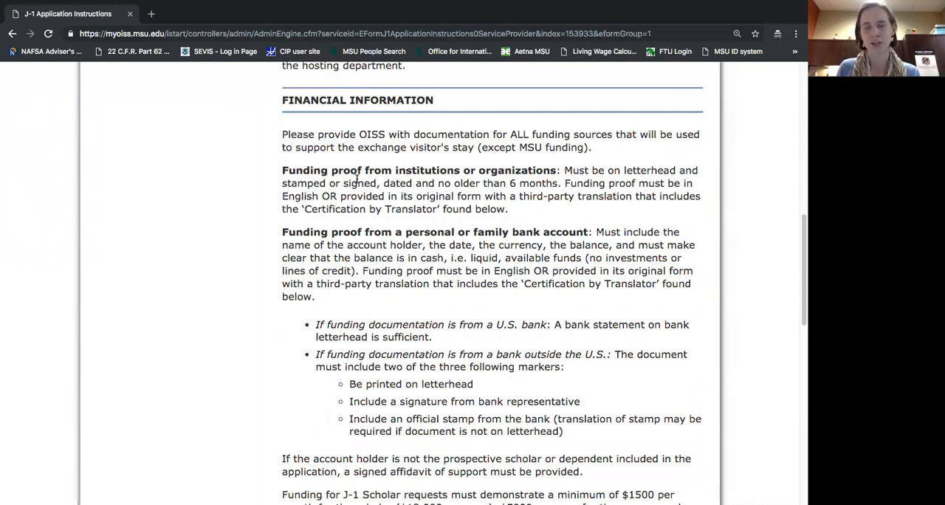
scroll(353, 180, down, 2)
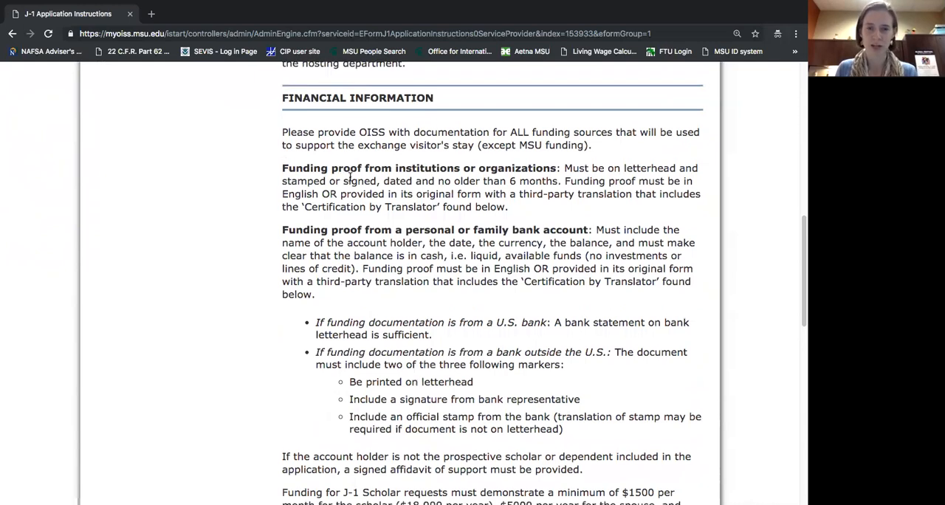
scroll(350, 180, down, 1)
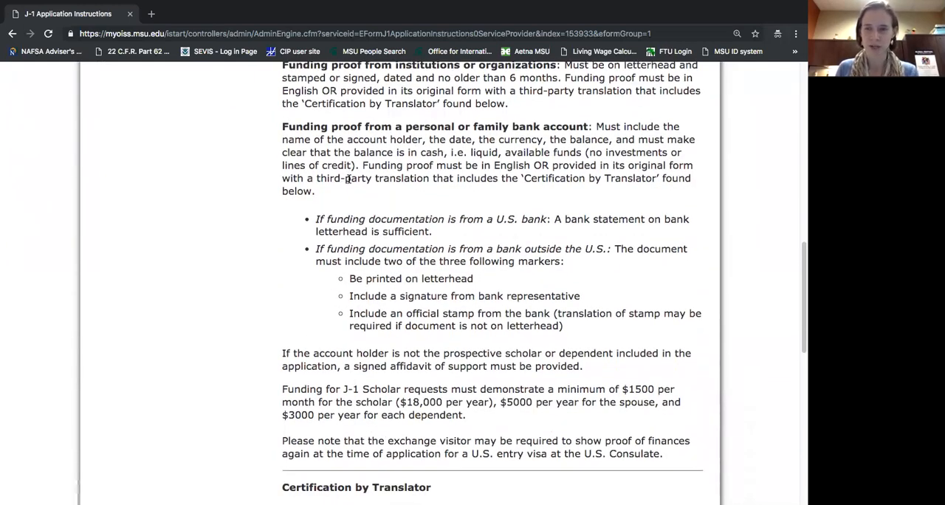
scroll(361, 213, down, 1)
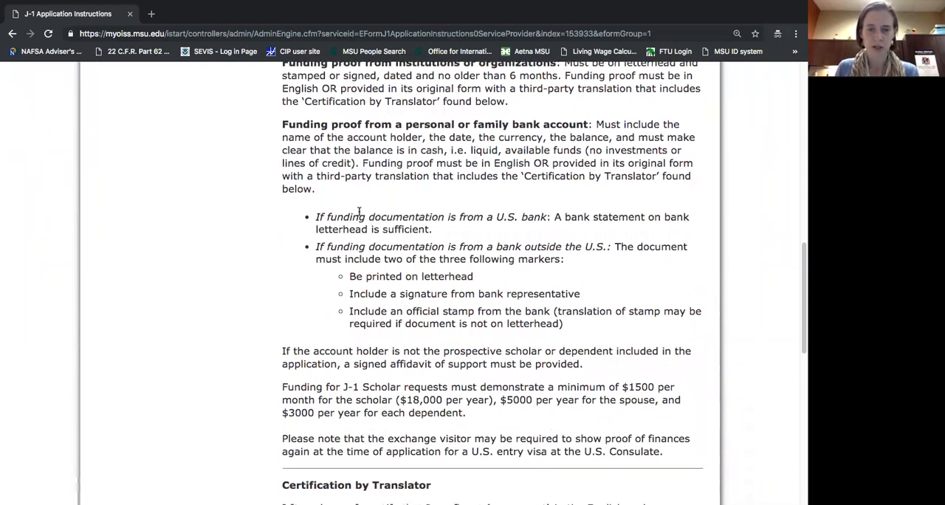
scroll(359, 213, down, 8)
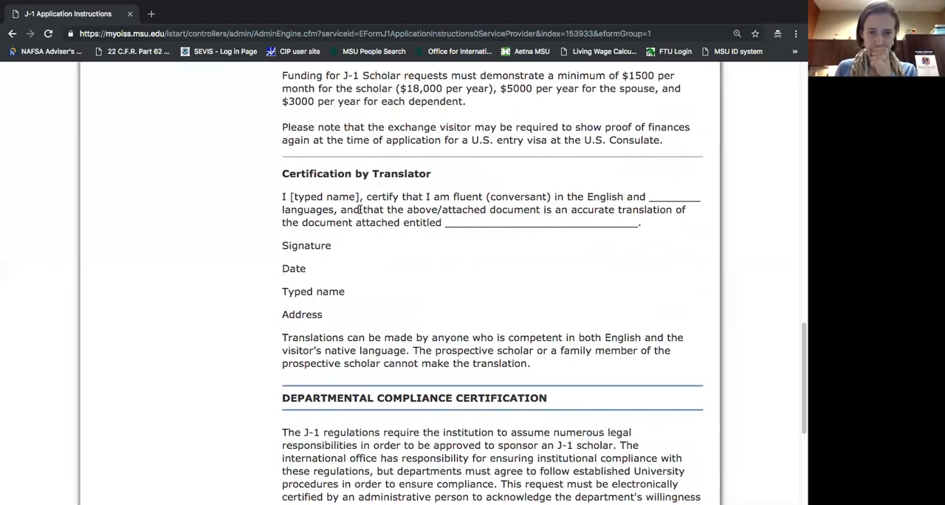
scroll(359, 209, down, 5)
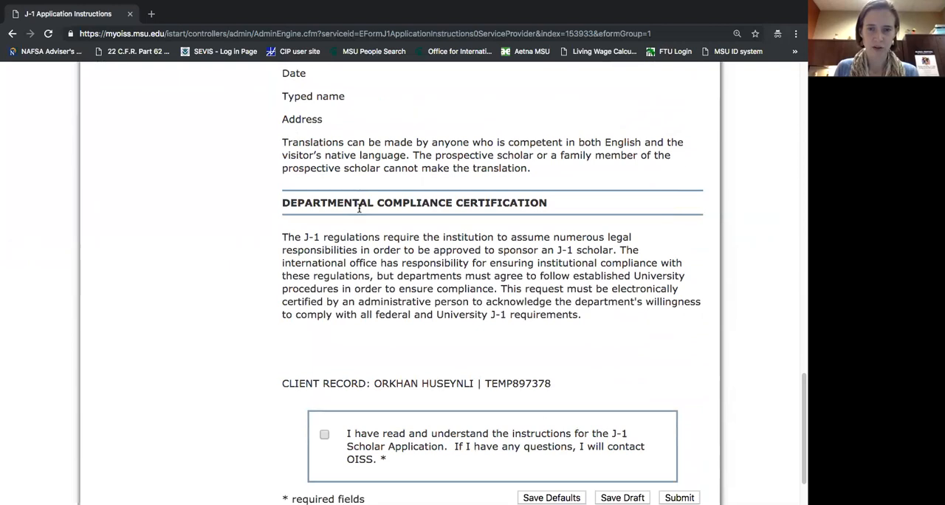
Acknowledge having read and understood the J-1 Scholar Application instructions, and submit the form.
scroll(360, 209, down, 2)
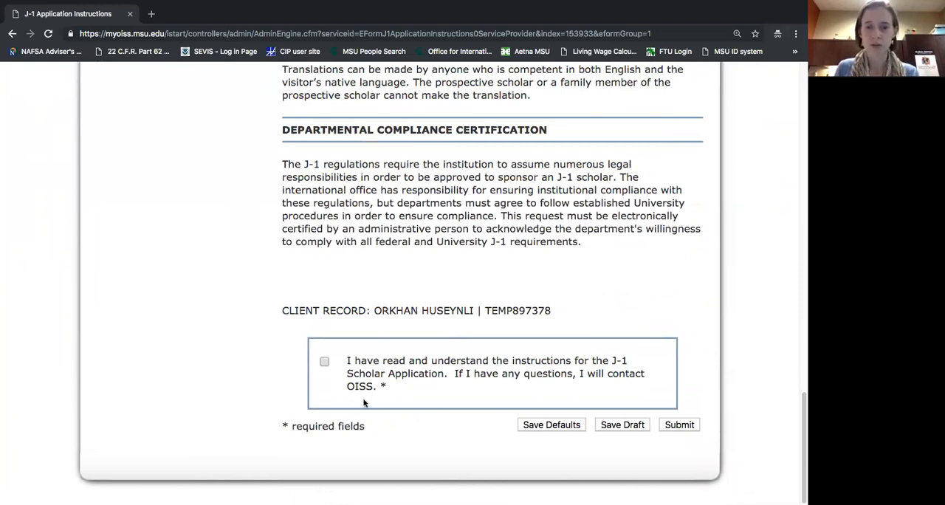
click(325, 363)
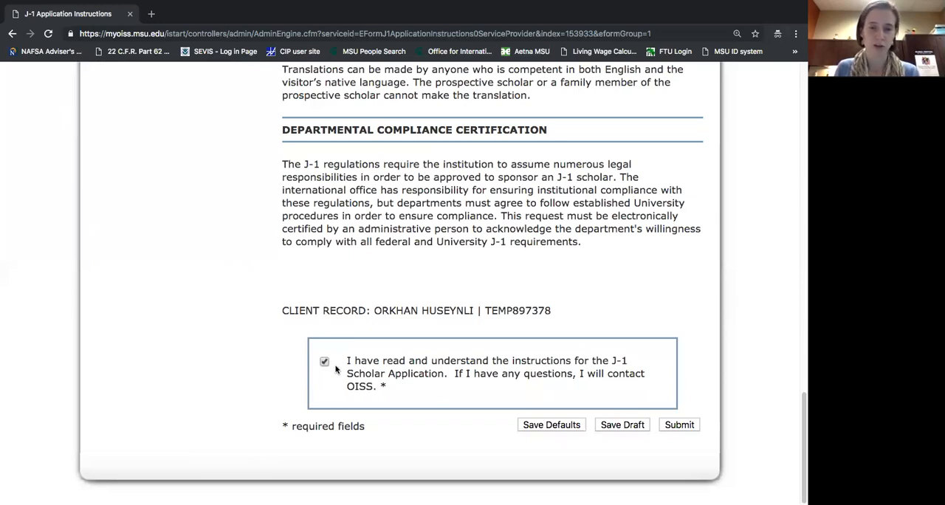
click(677, 426)
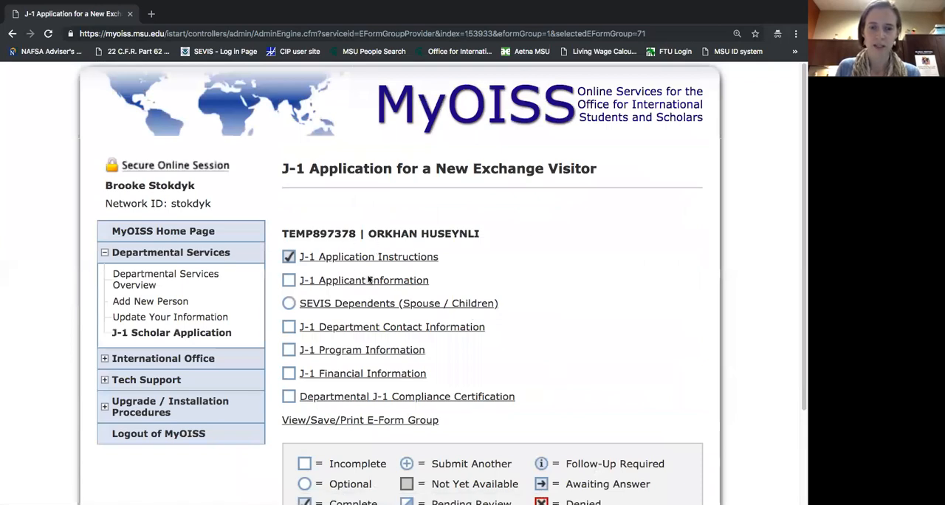
Open the J-1 Applicant Information form from the application's list of forms.
scroll(370, 280, down, 1)
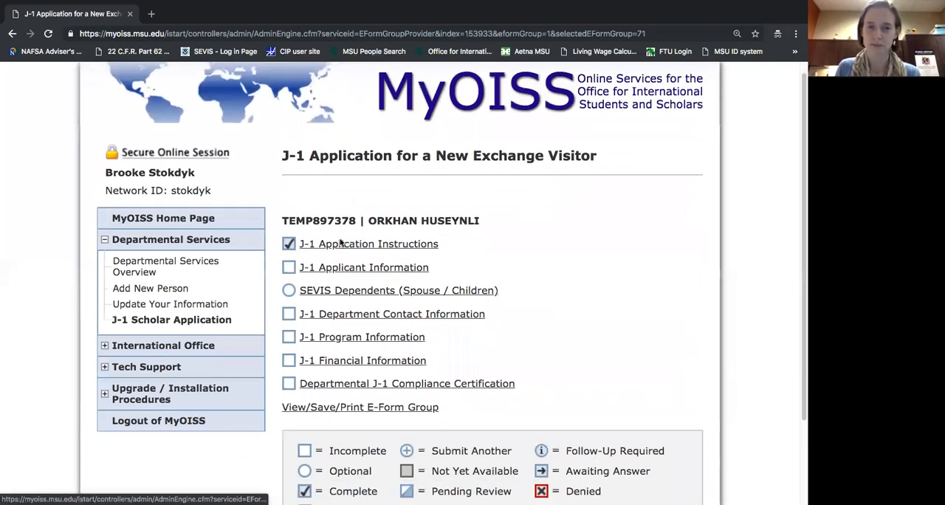
scroll(478, 255, down, 1)
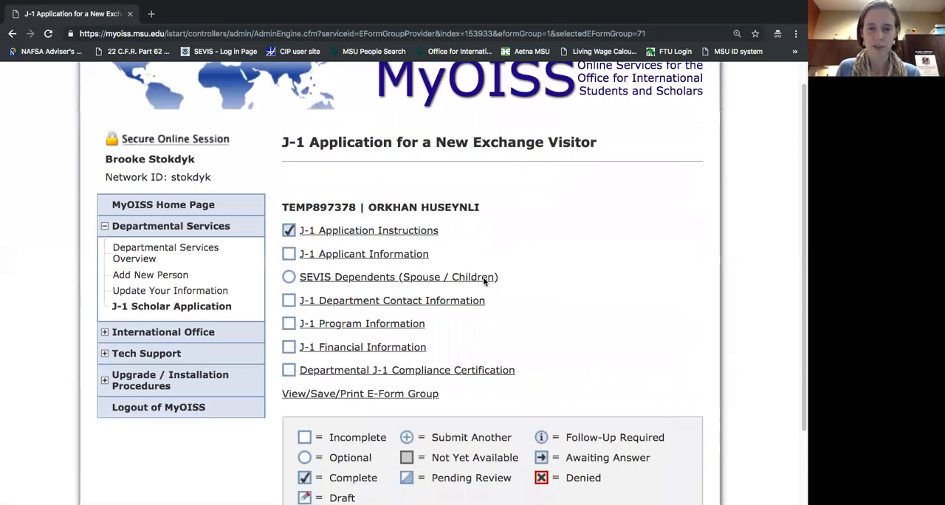
click(397, 255)
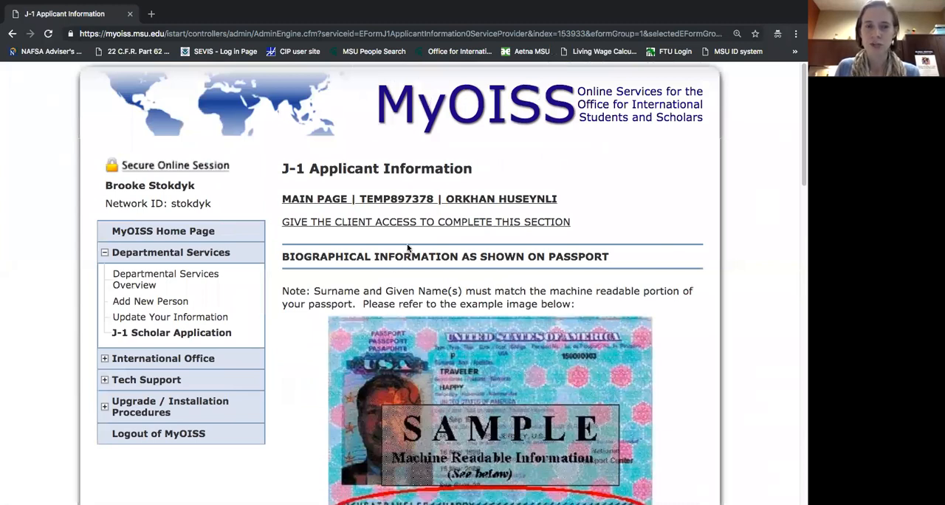
Review the J-1 Applicant Information form, including the client access option, passport name example, biographical fields and mailing address section.
scroll(410, 249, down, 9)
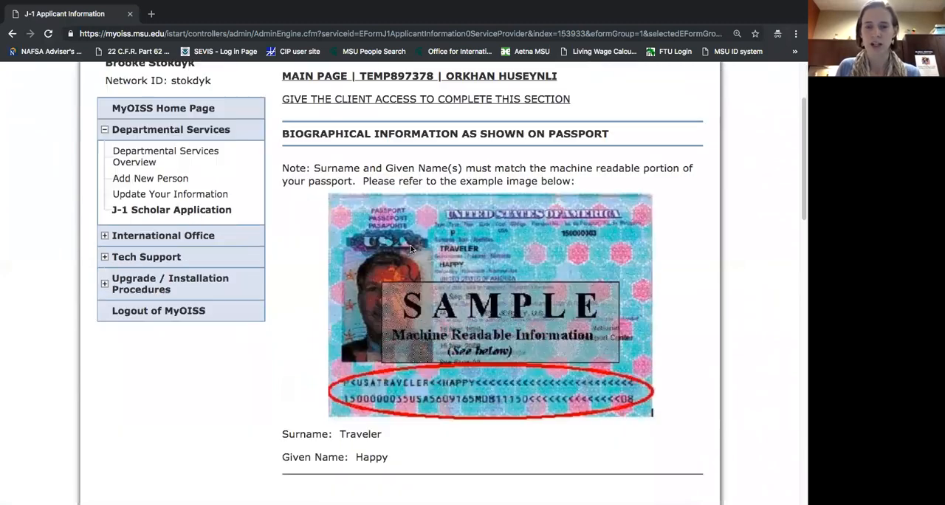
scroll(412, 253, down, 4)
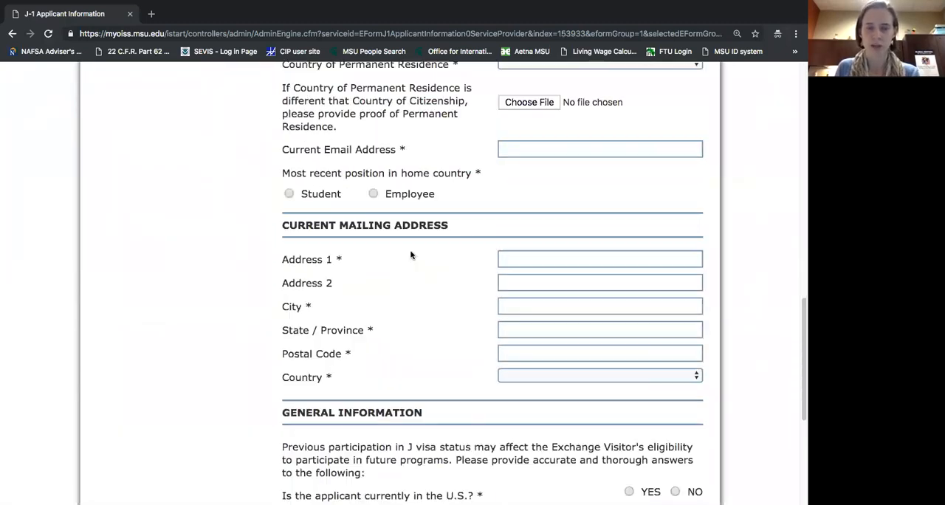
scroll(412, 254, up, 6)
scroll(412, 255, up, 10)
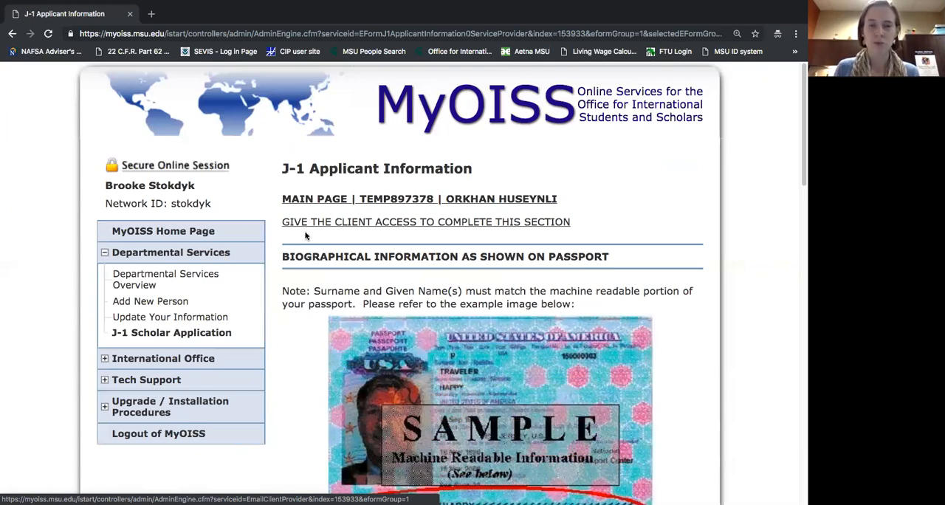
scroll(310, 248, down, 1)
scroll(310, 248, down, 5)
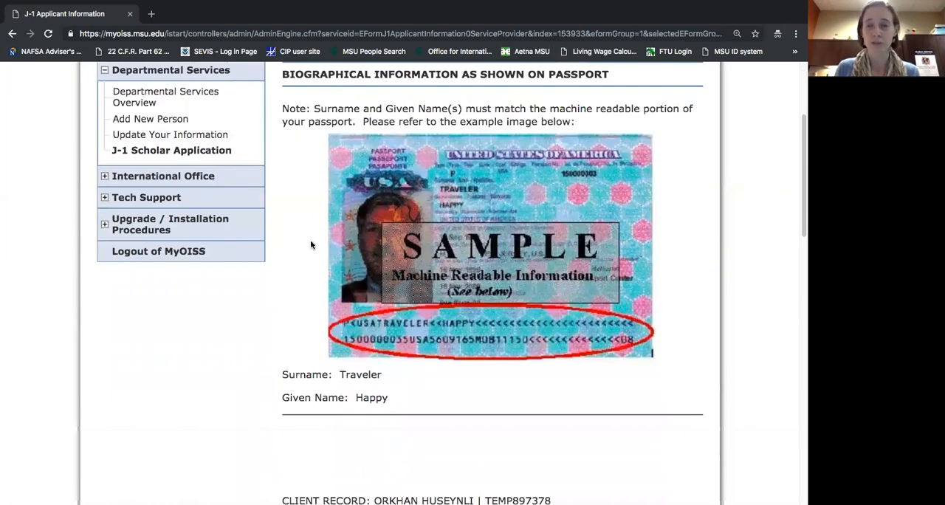
scroll(312, 245, down, 7)
scroll(312, 245, down, 2)
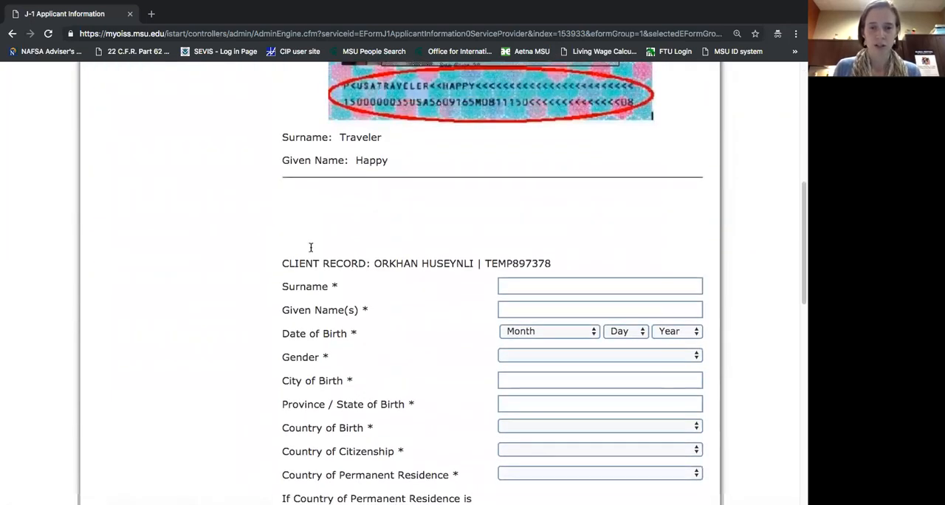
Enter the applicant's surname in the biographical information.
scroll(446, 282, down, 5)
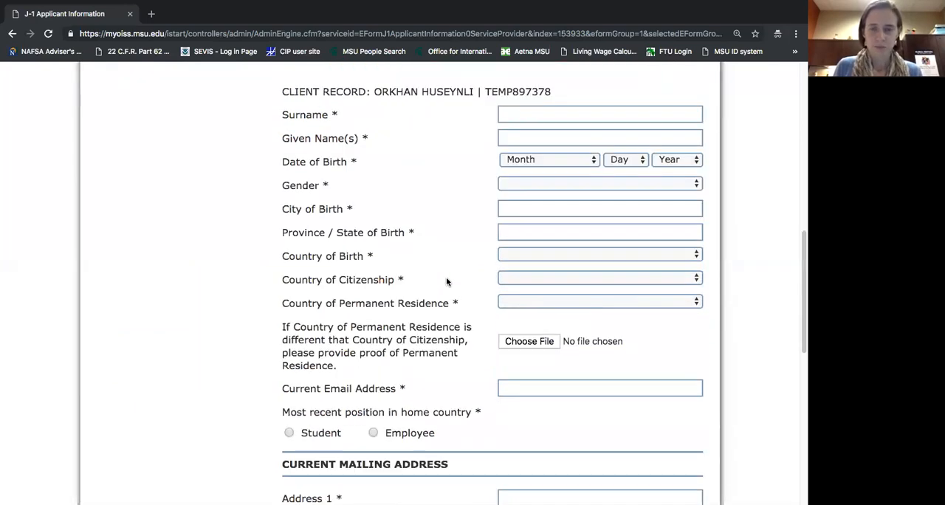
scroll(445, 278, up, 1)
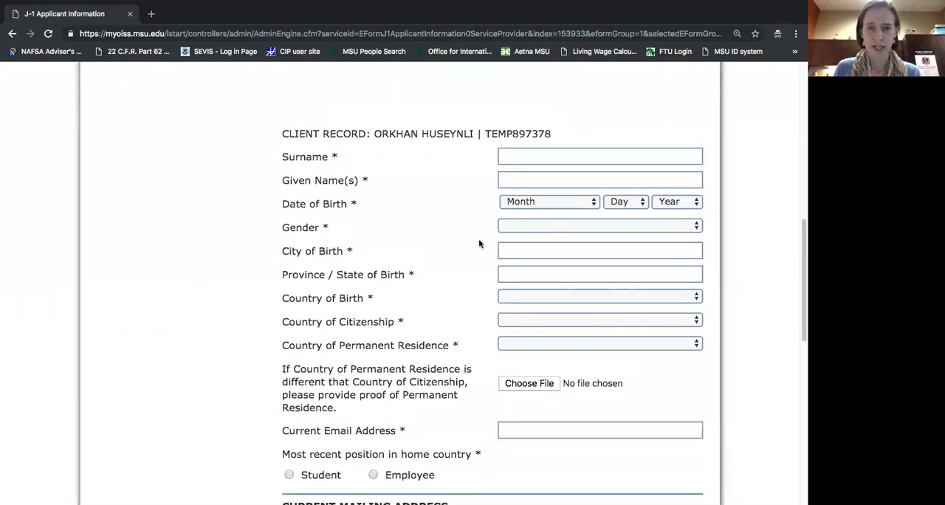
click(511, 156)
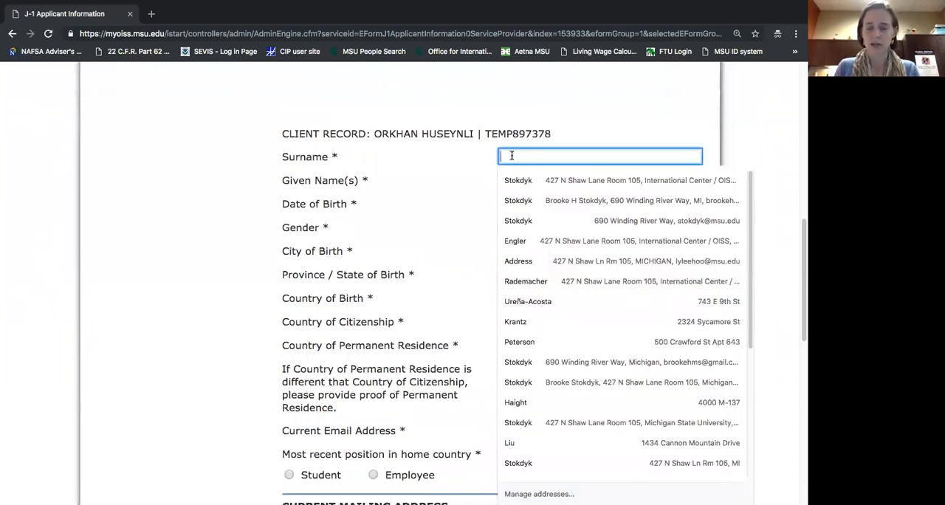
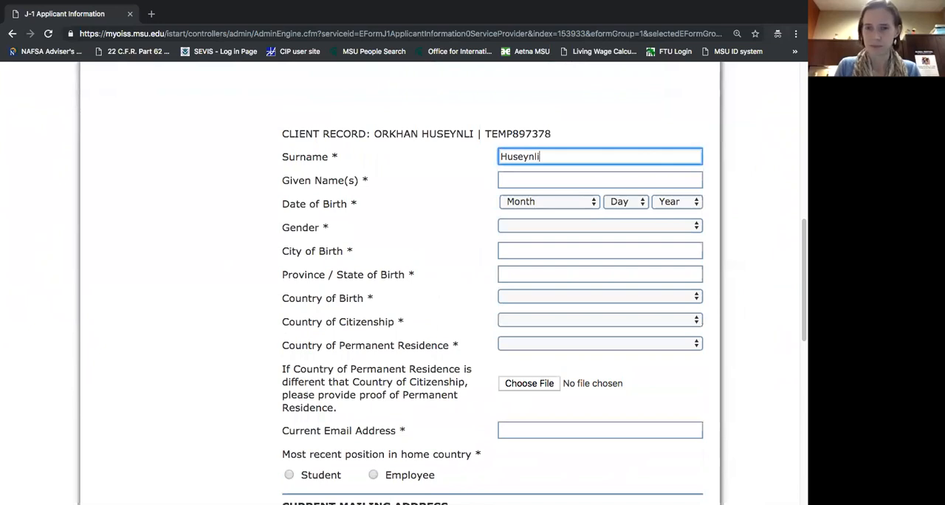
key(Tab)
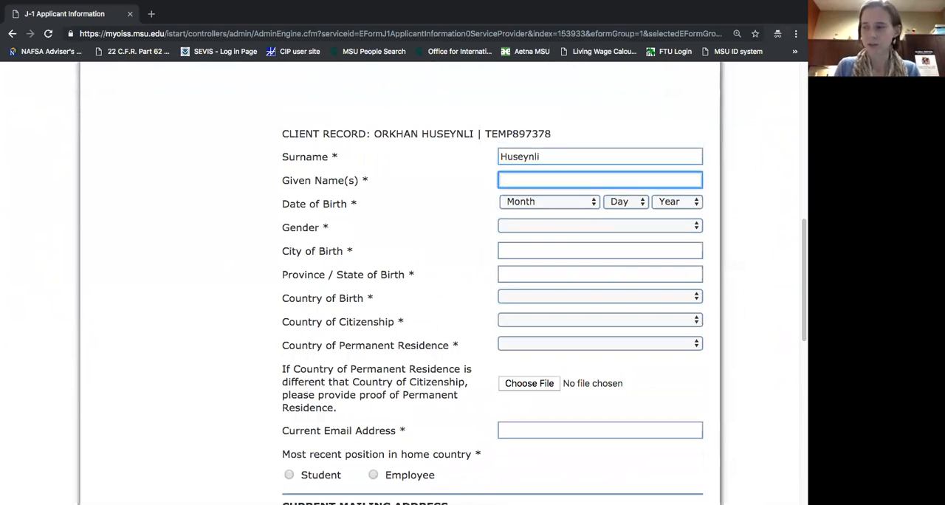
Check the sample passport's machine-readable section and enter the applicant's given name.
scroll(532, 161, up, 5)
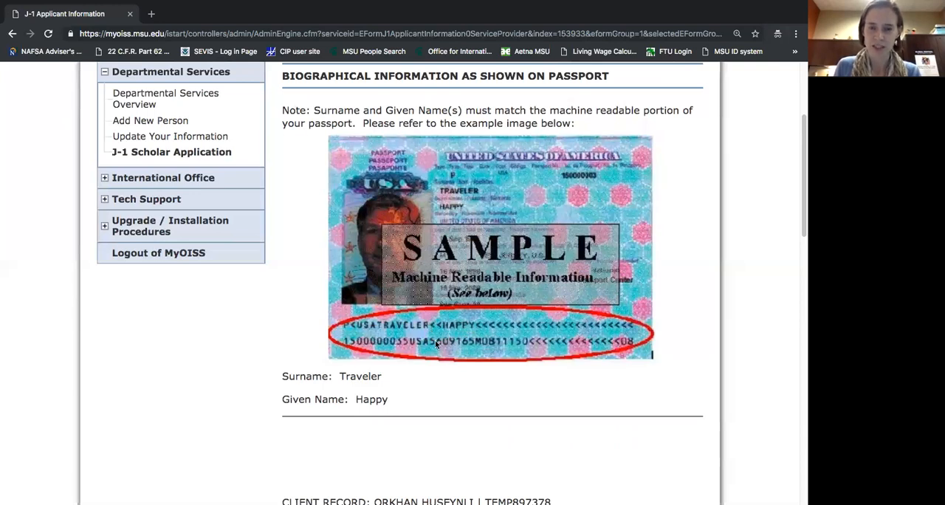
scroll(449, 354, down, 3)
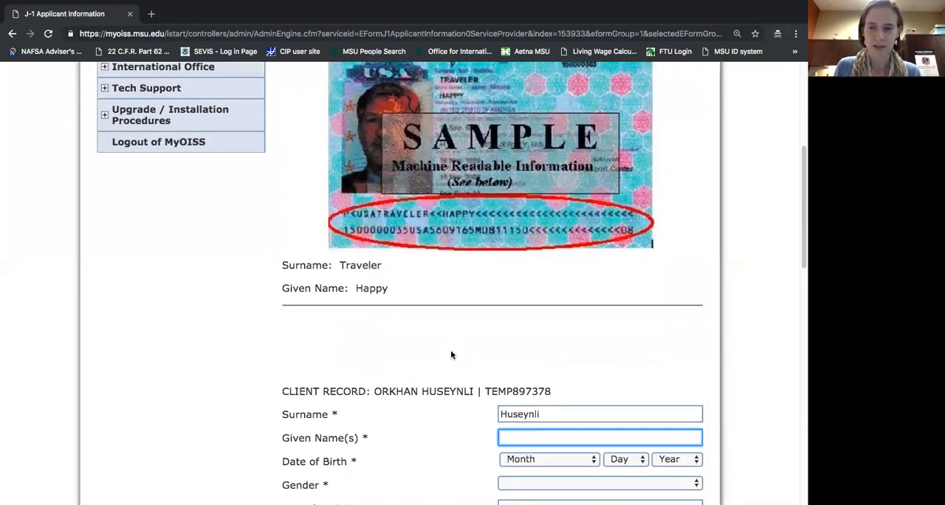
scroll(454, 356, down, 2)
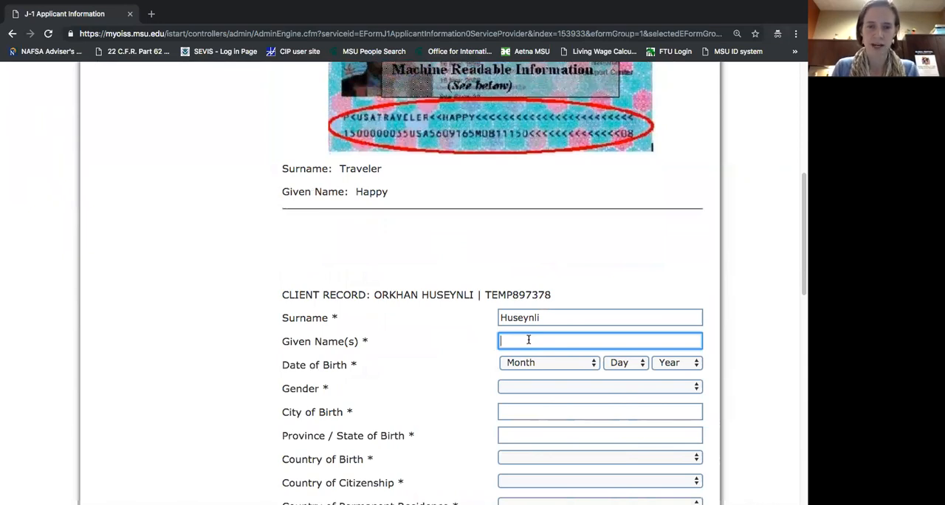
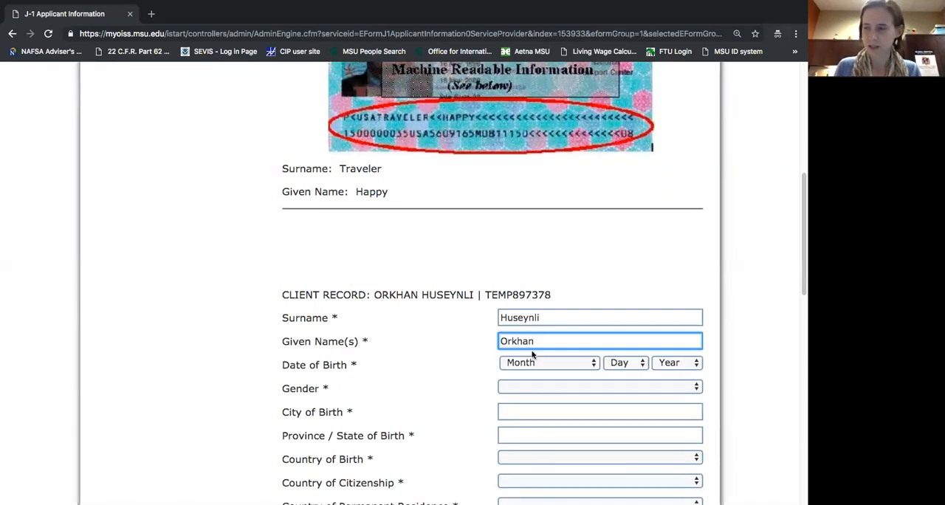
Enter the applicant's date of birth and set the gender to Male.
click(552, 366)
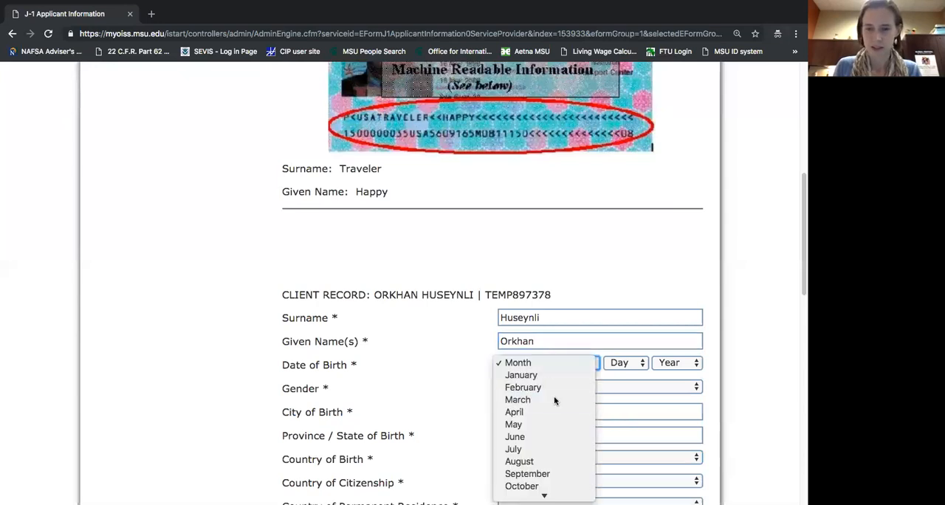
click(553, 400)
click(628, 369)
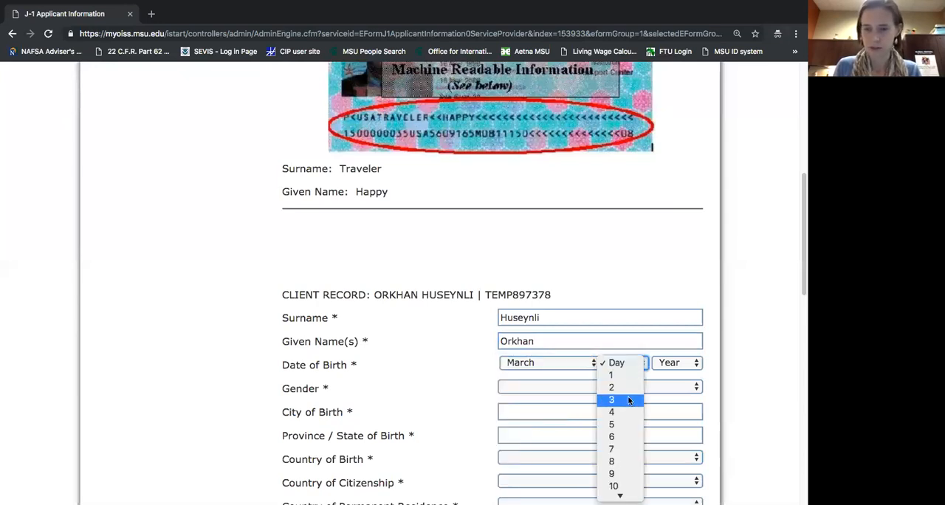
scroll(630, 399, down, 2)
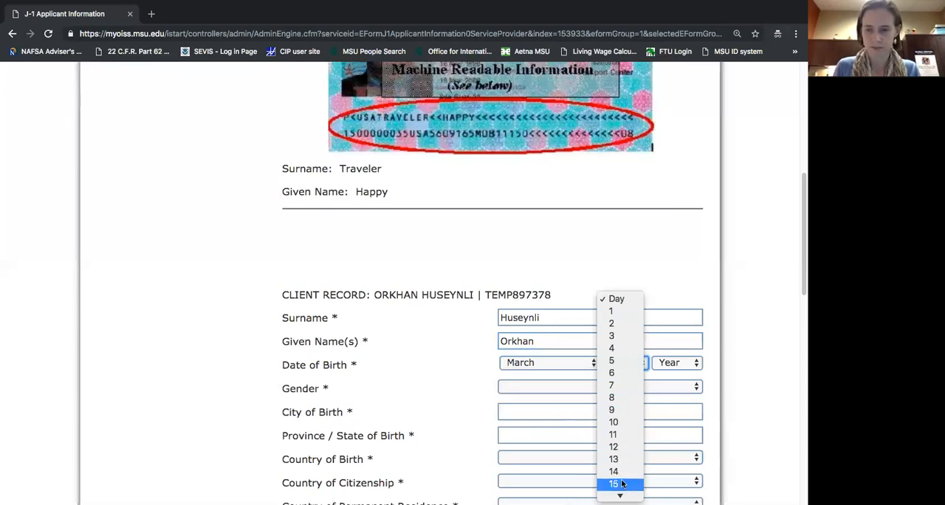
key(Return)
click(654, 367)
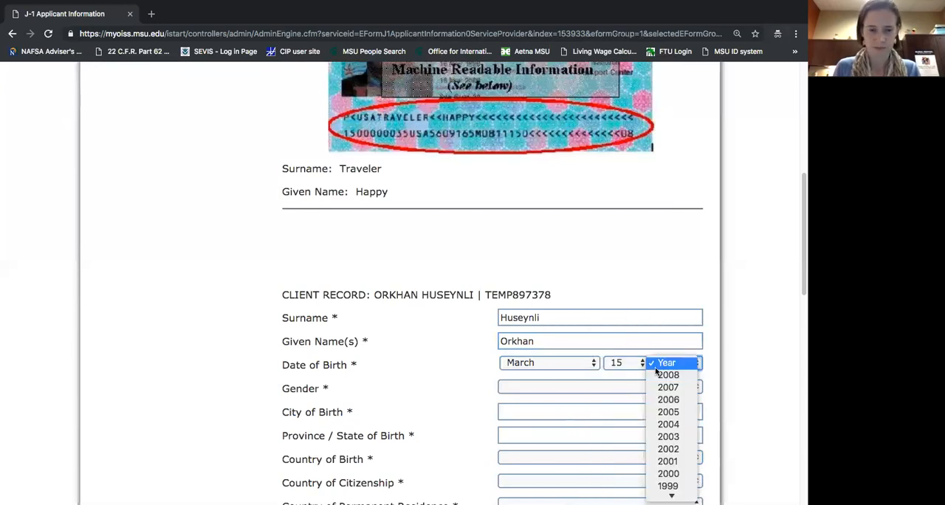
text(1975)
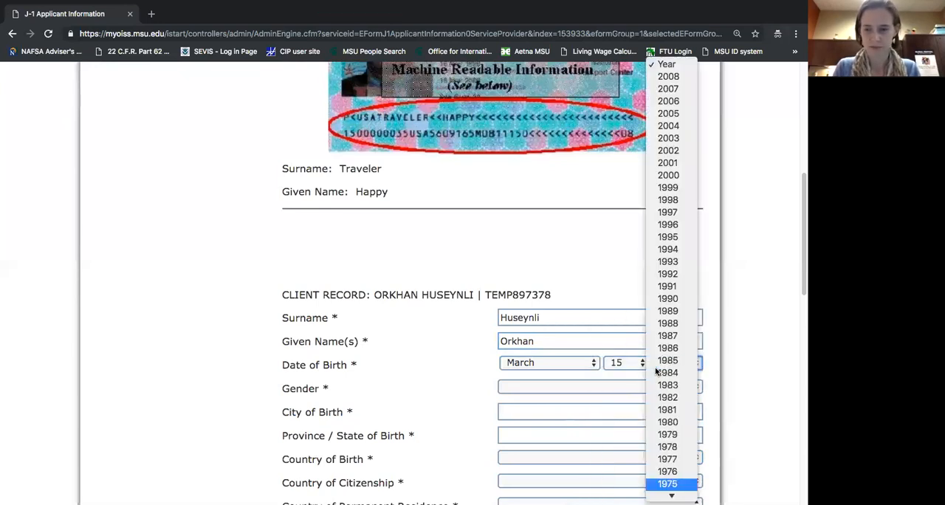
key(Return)
click(635, 387)
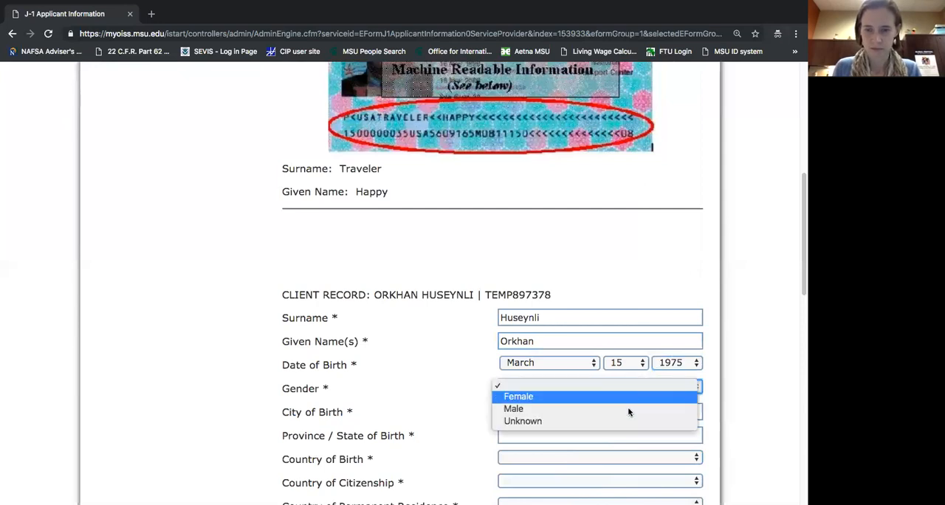
click(627, 409)
Enter Nazirliyi as the applicant's city of birth and Azerbaijan as the province or state of birth.
click(626, 411)
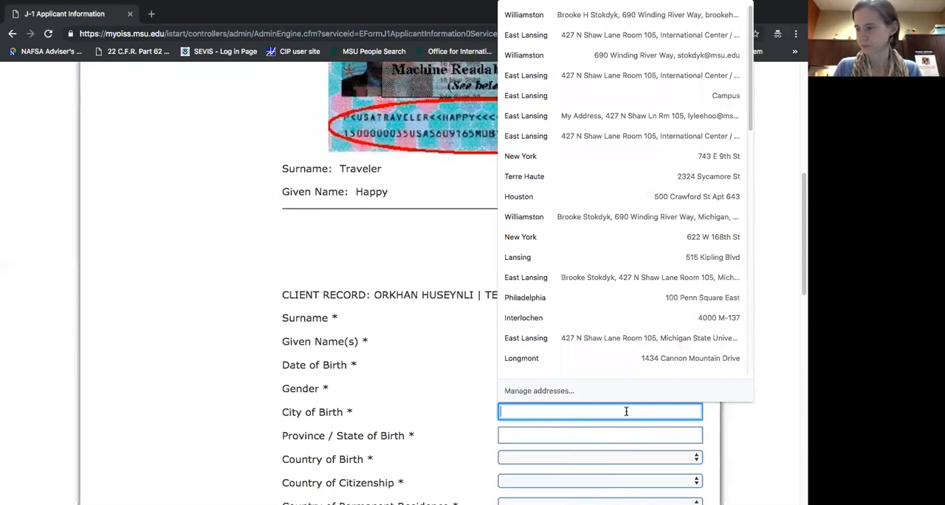
text(Na)
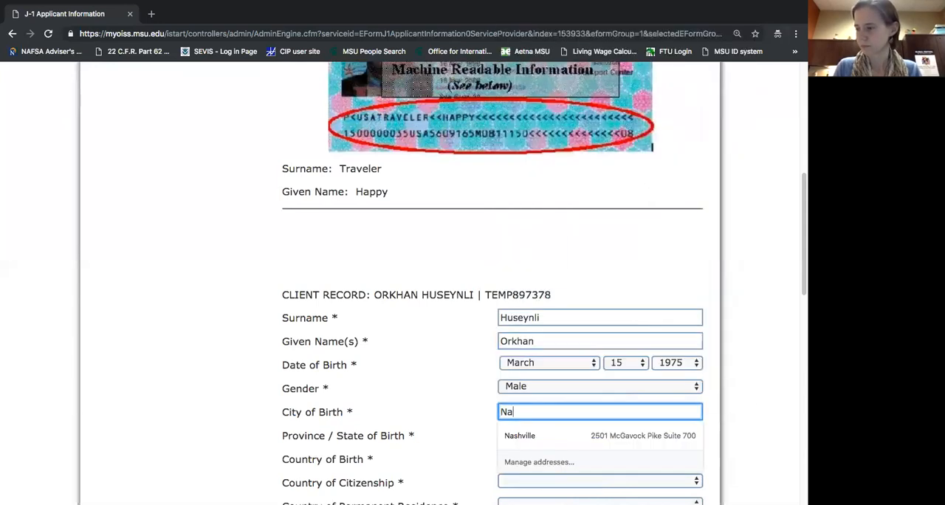
text(zirliyi)
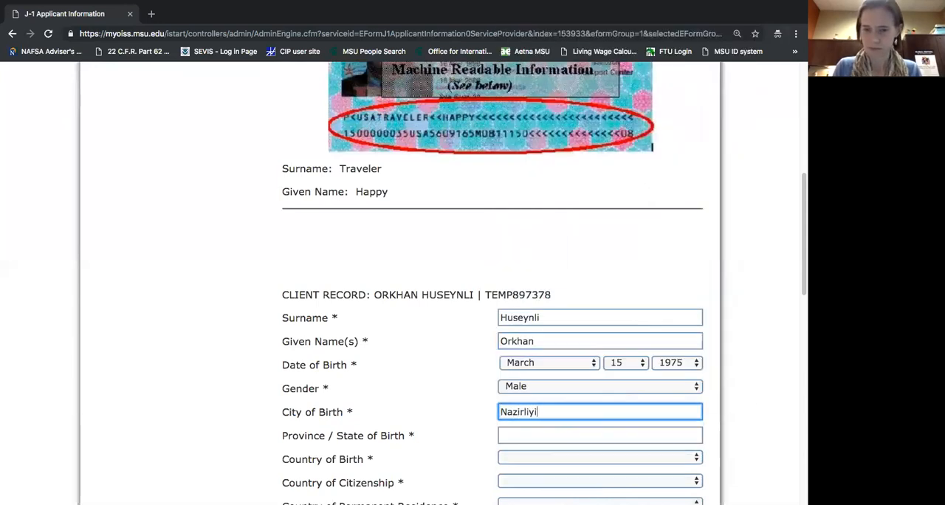
click(588, 438)
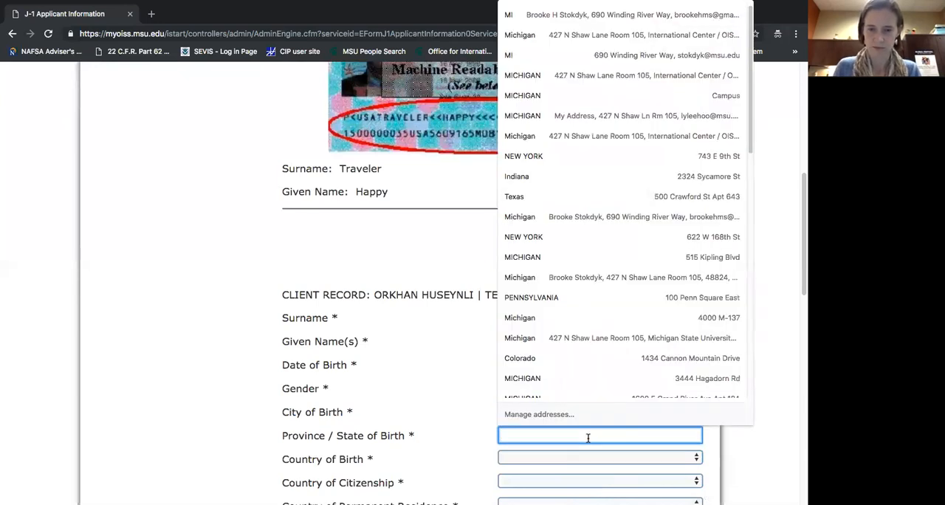
text(A)
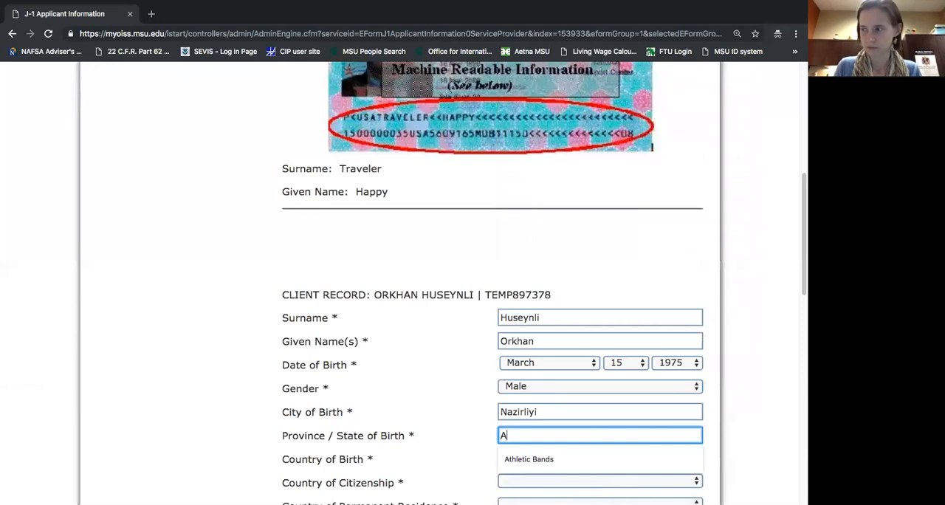
text(zerbaijan)
Set both the country of birth and the country of citizenship to Azerbaijan.
key(Tab)
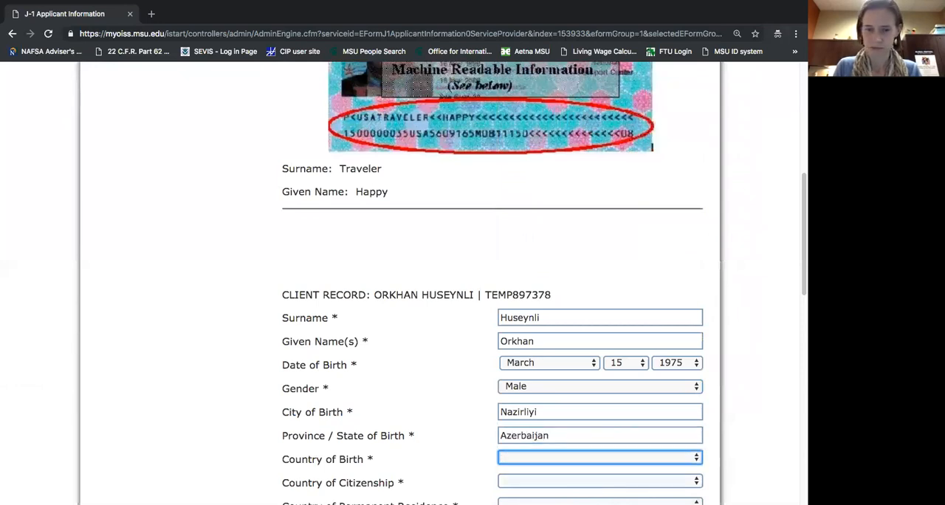
text(aze)
key(Tab)
text(aze)
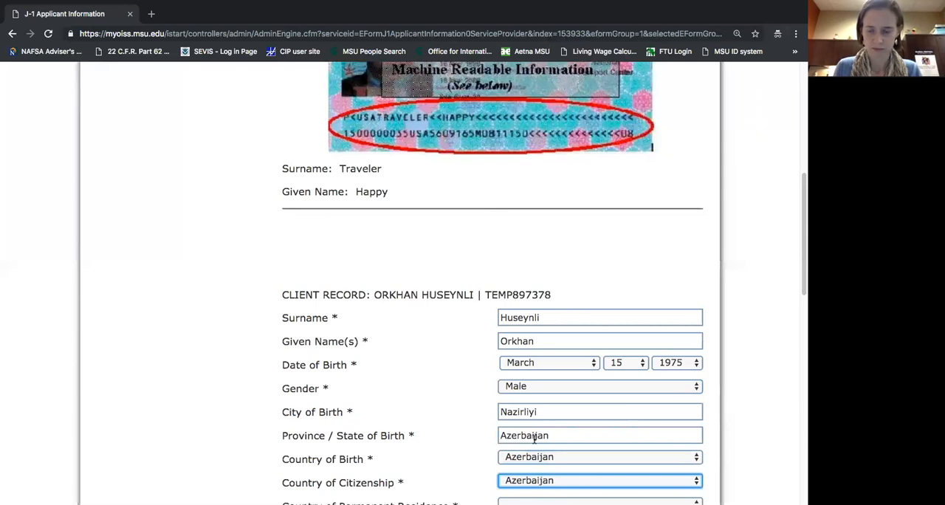
click(464, 442)
Set the applicant's country of permanent residence to Azerbaijan.
scroll(464, 442, down, 1)
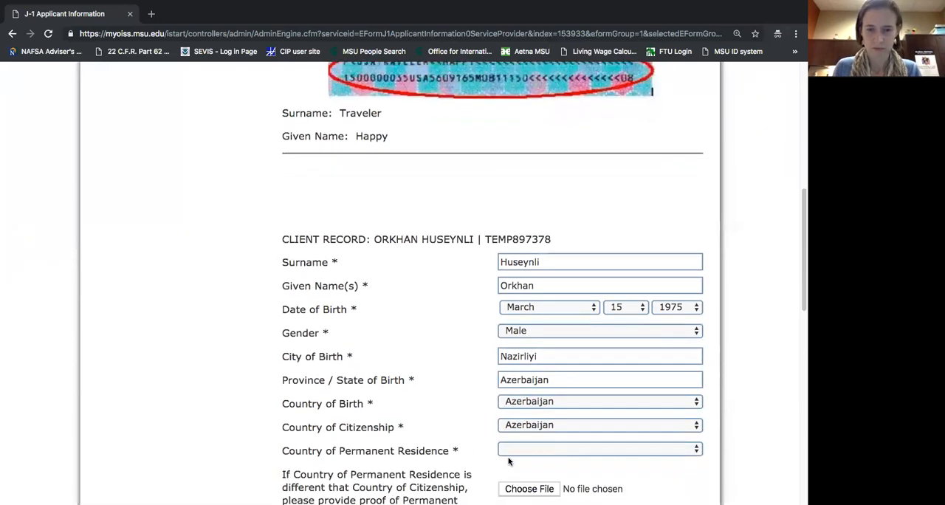
click(515, 449)
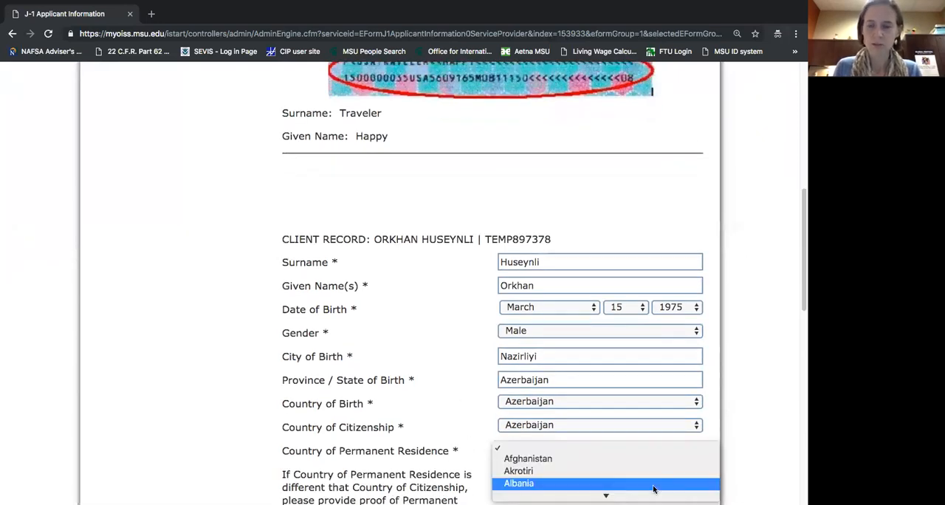
click(641, 451)
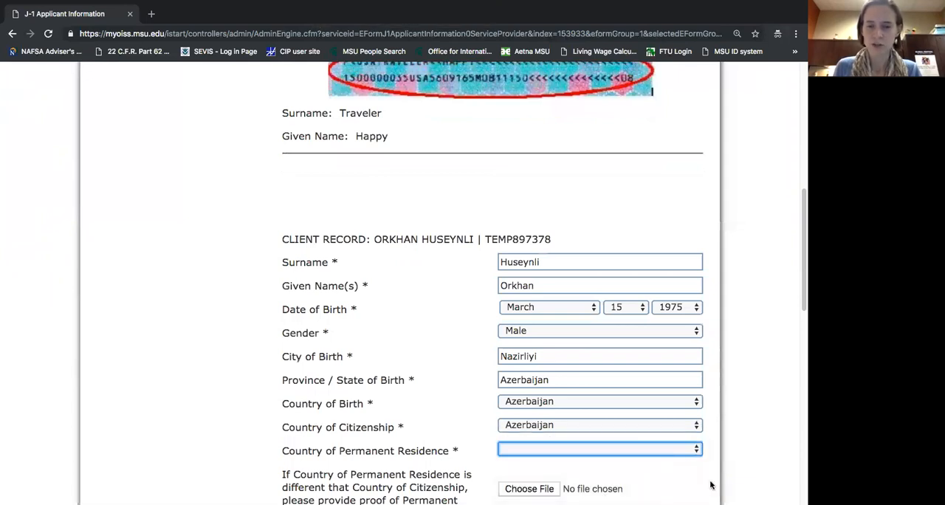
scroll(739, 472, down, 1)
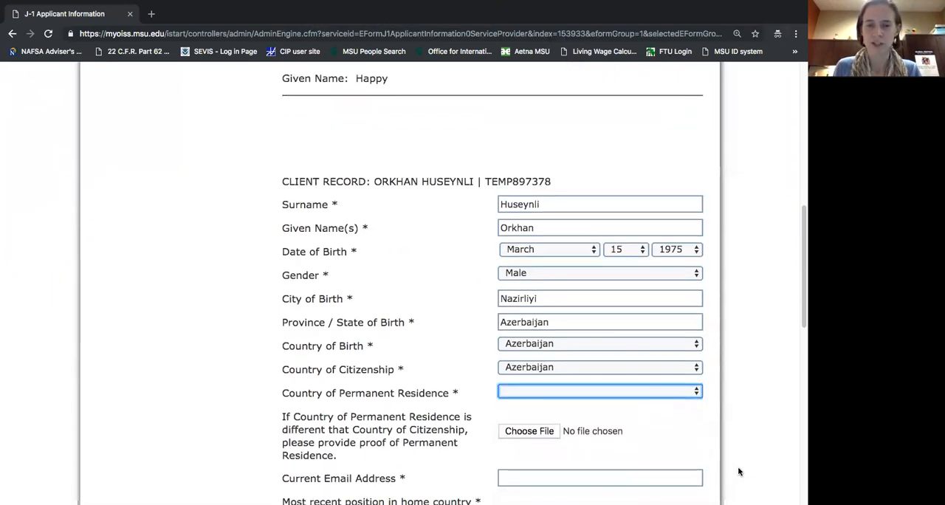
click(540, 394)
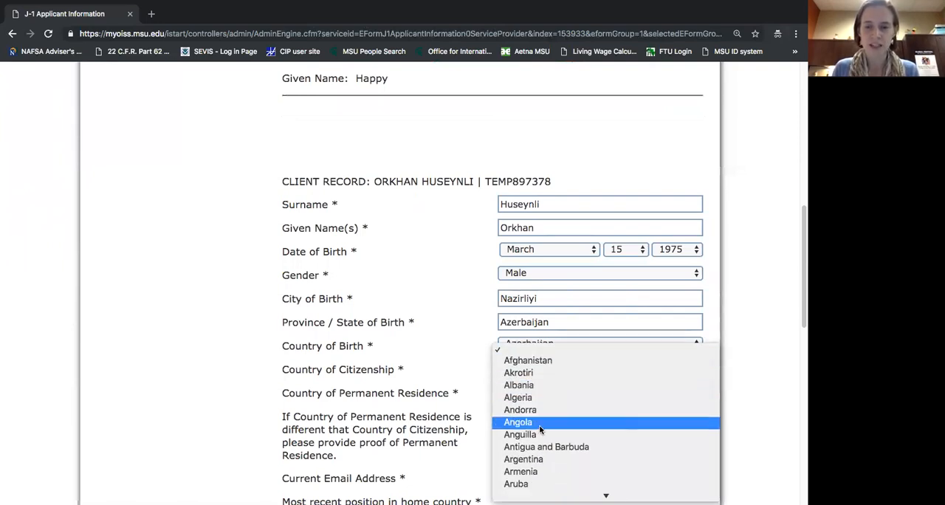
scroll(543, 432, down, 3)
text(az)
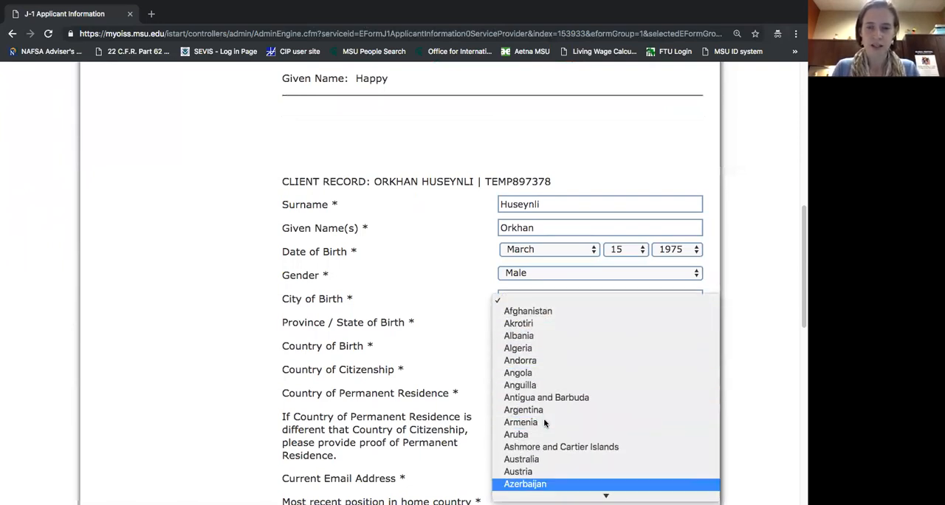
key(Return)
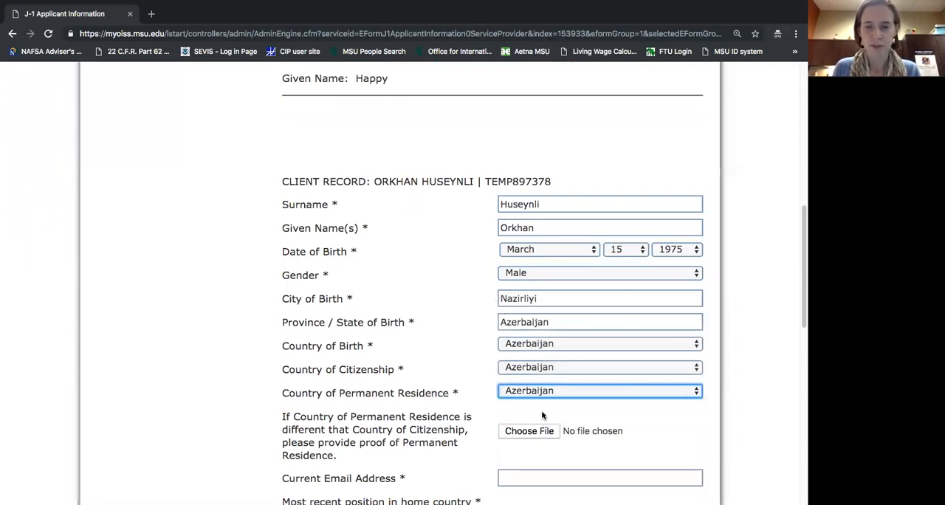
Fill in the applicant's current email address below the permanent residence fields.
scroll(544, 414, down, 1)
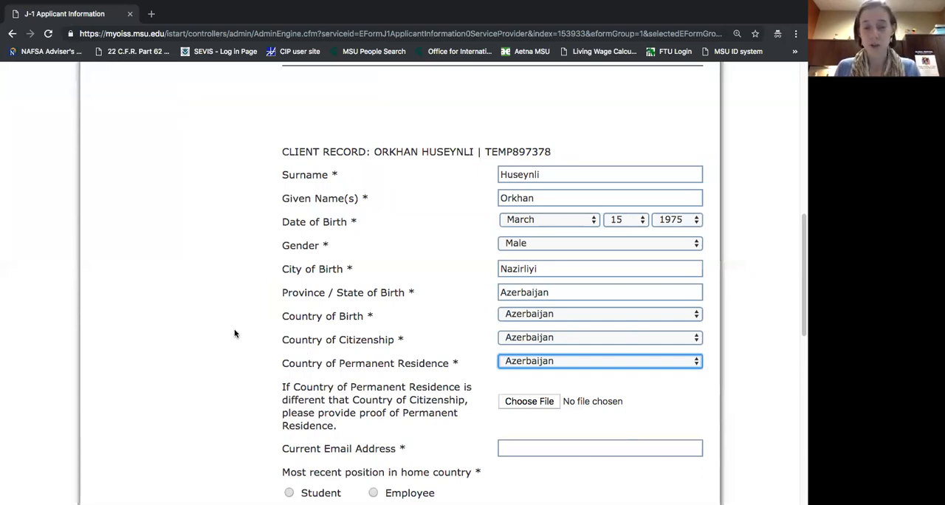
scroll(235, 333, down, 3)
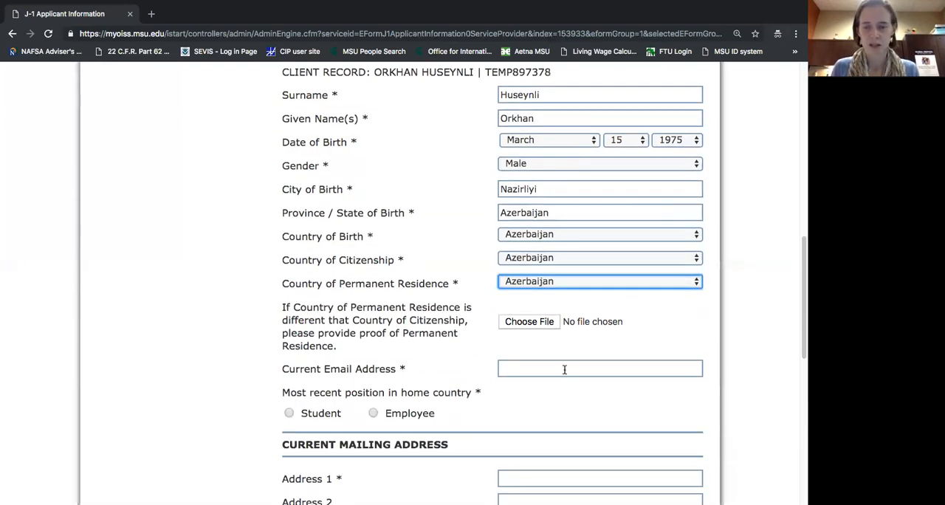
click(563, 369)
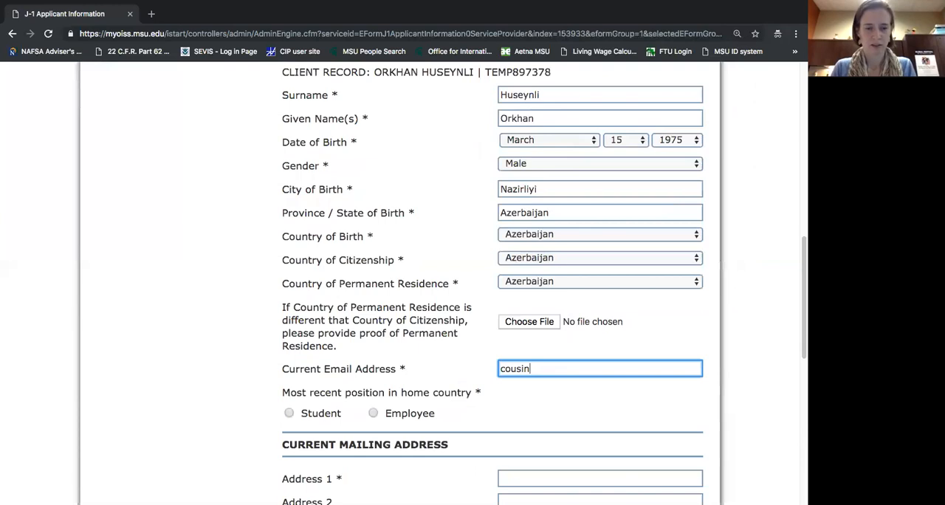
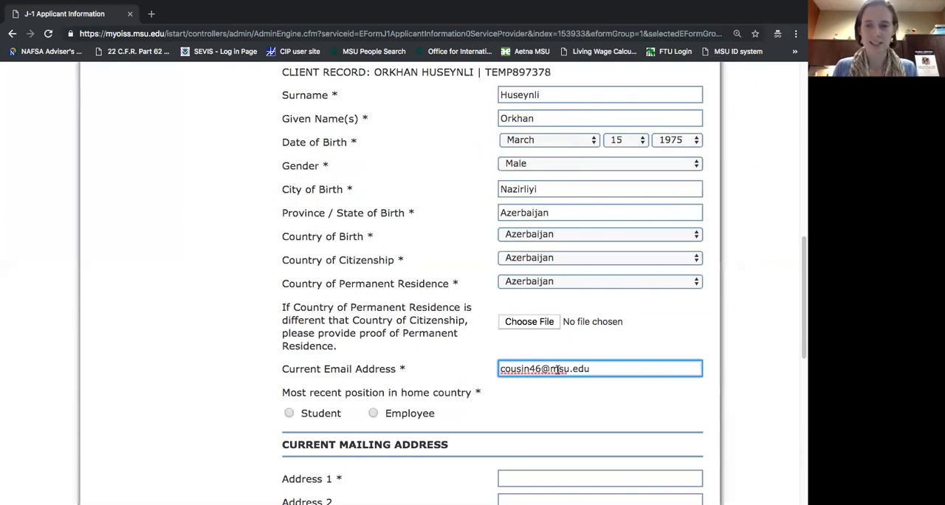
click(545, 410)
Check the Student option for the most recent position in home country, and select Employee instead.
scroll(544, 409, down, 1)
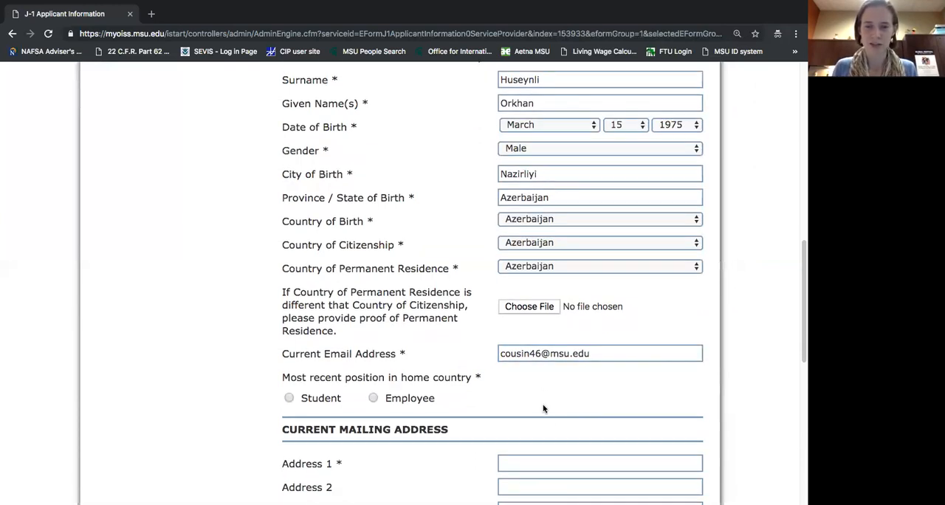
scroll(544, 408, down, 3)
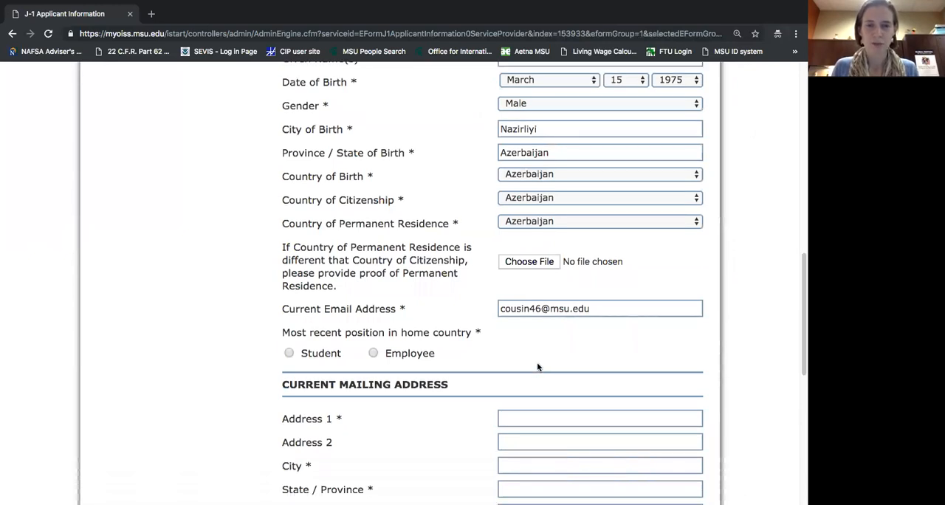
click(290, 316)
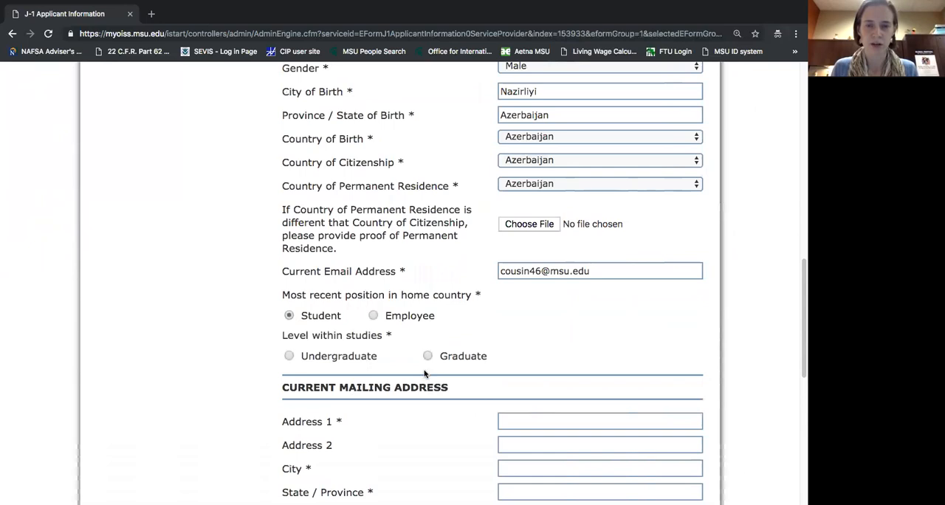
click(373, 315)
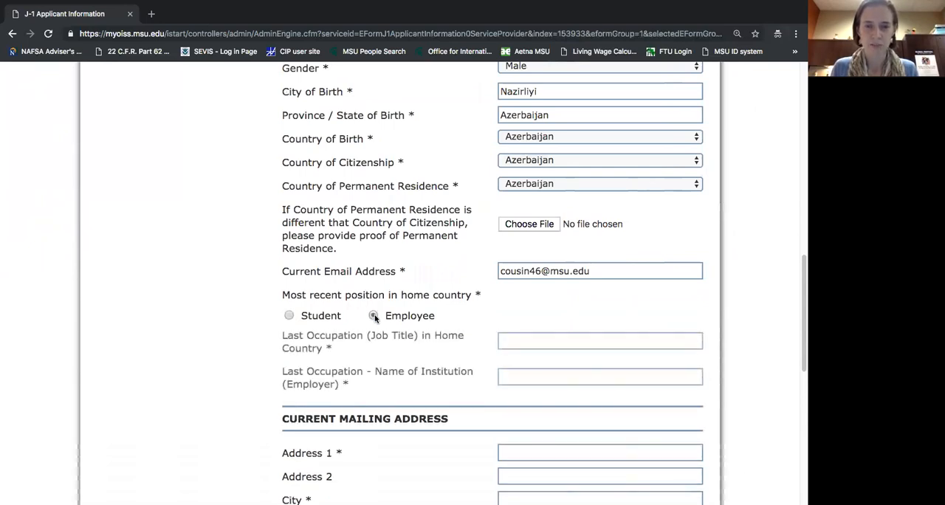
Enter Associate Professor as the applicant's last occupation in the home country.
scroll(452, 334, down, 1)
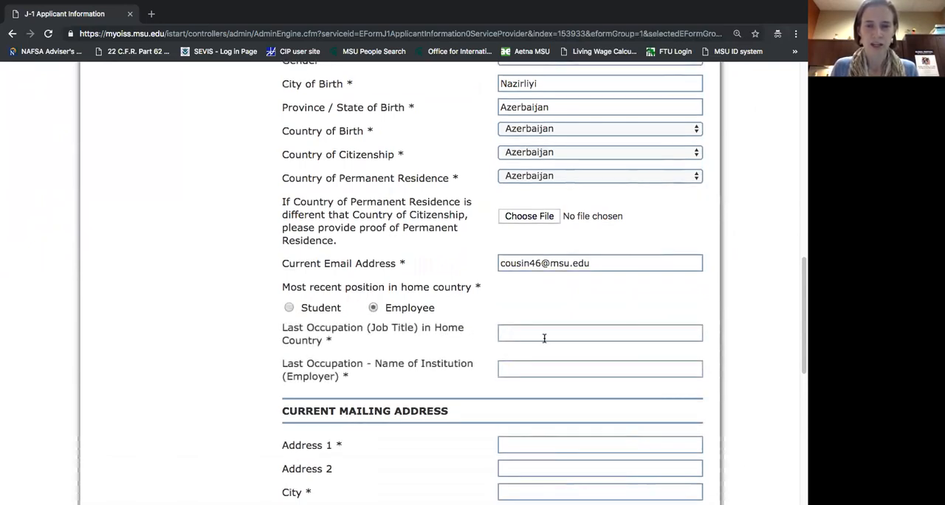
click(542, 333)
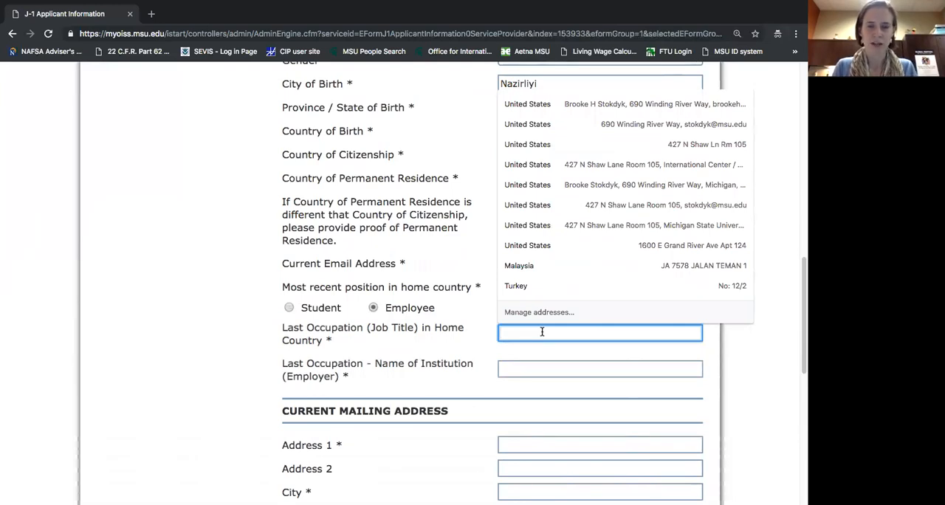
text(Assoc)
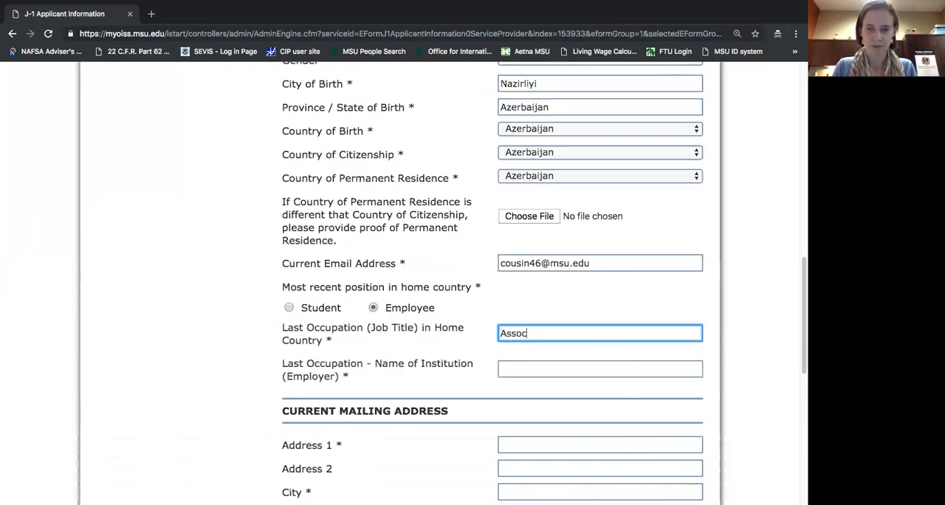
text(iate Professor)
Enter University of Azerbaijan as the institution of the applicant's last occupation.
key(Tab)
text(University)
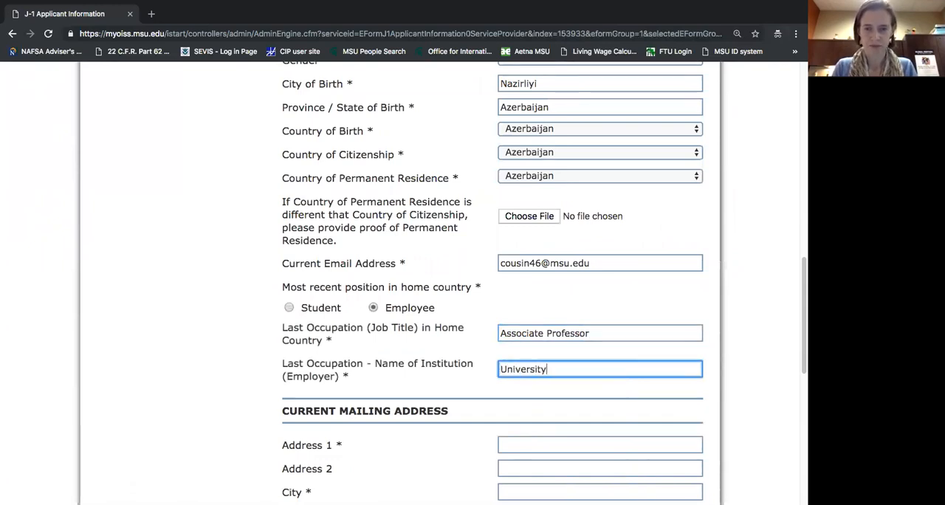
text( of Azerbaijan)
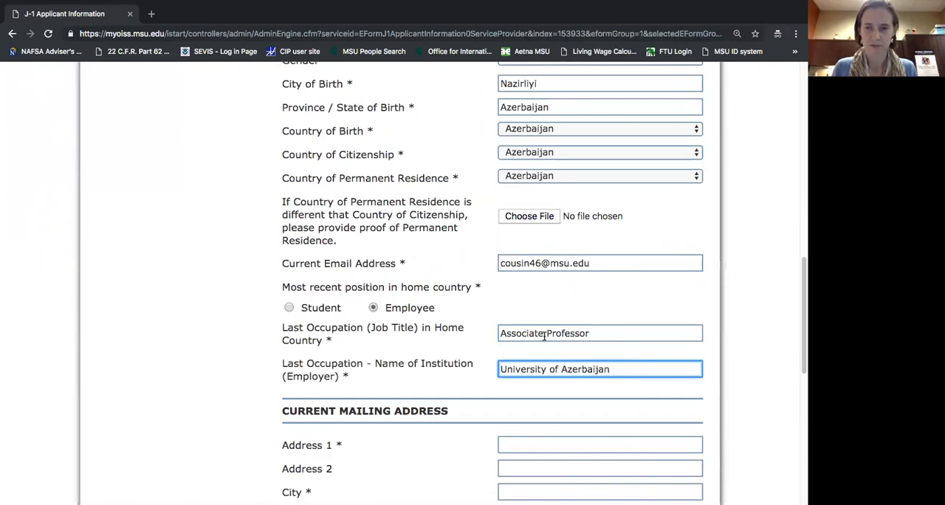
click(465, 373)
scroll(463, 367, down, 2)
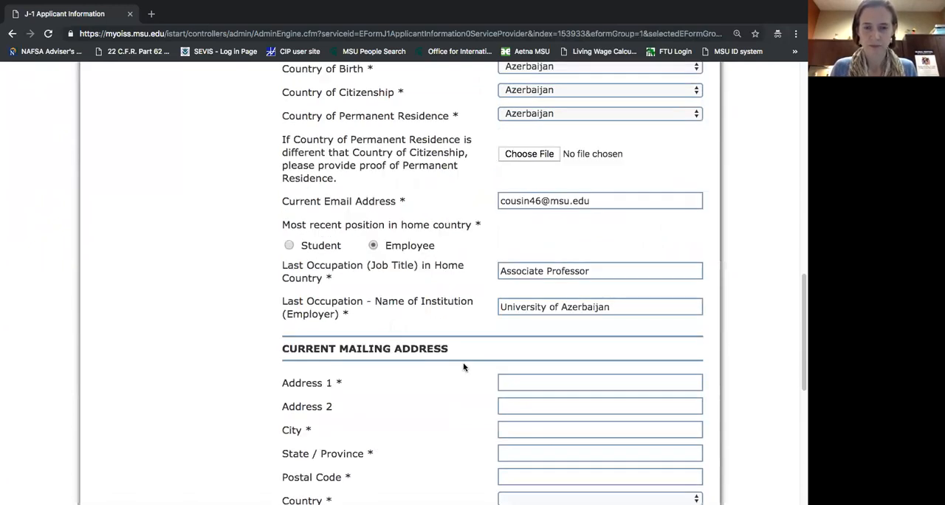
scroll(464, 367, down, 2)
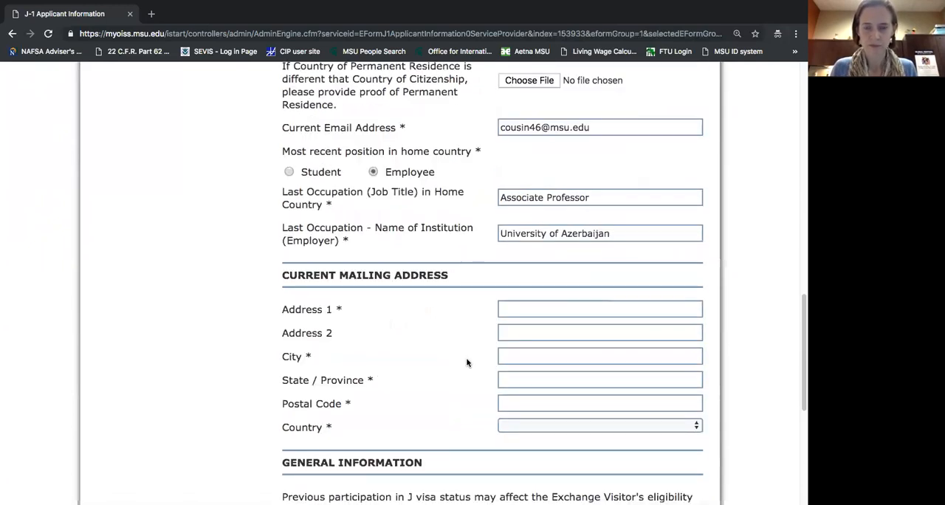
Fill in the applicant's current mailing address: street address on the first line, city, state and postal code.
click(542, 309)
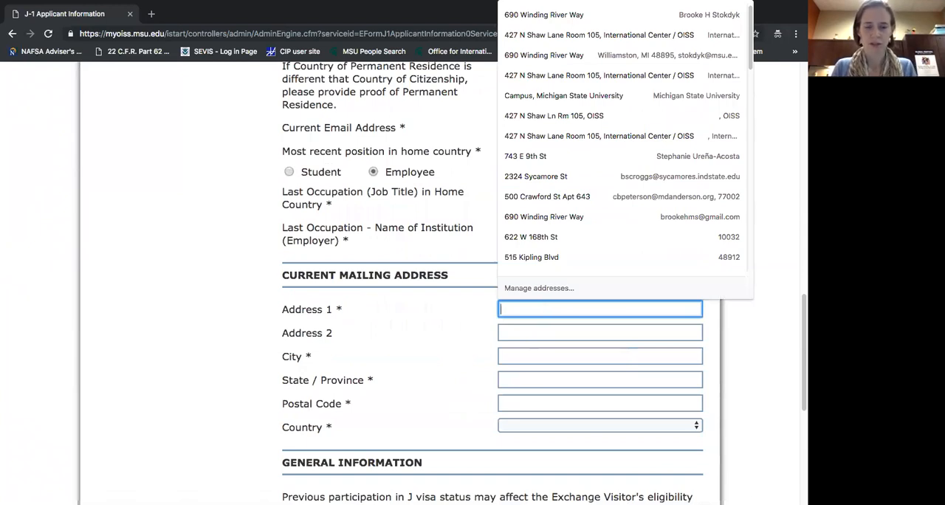
text(427)
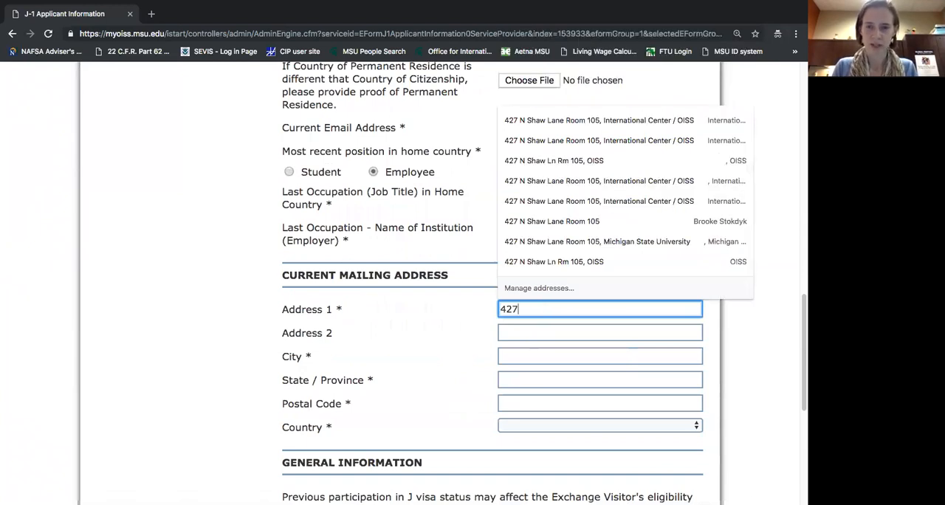
text( N Shaw Ln)
key(Tab)
key(Tab)
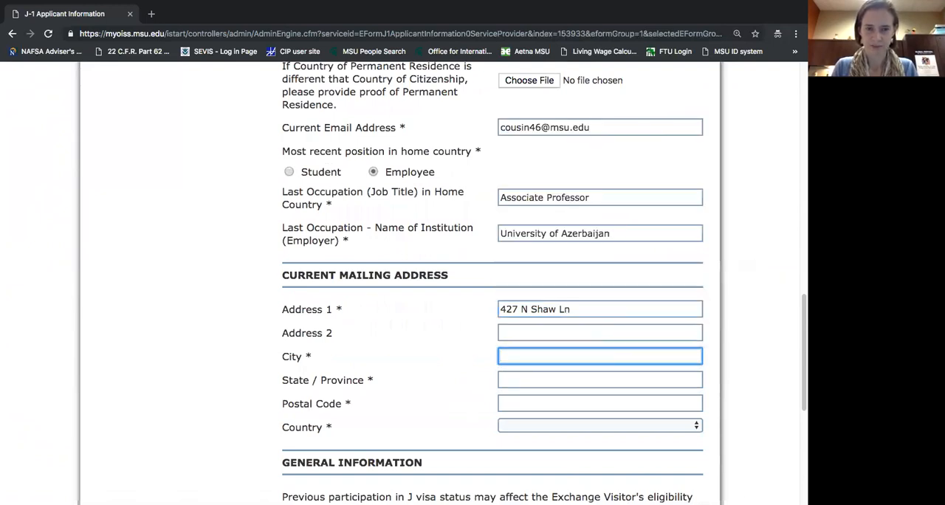
text(East Lansing)
key(Tab)
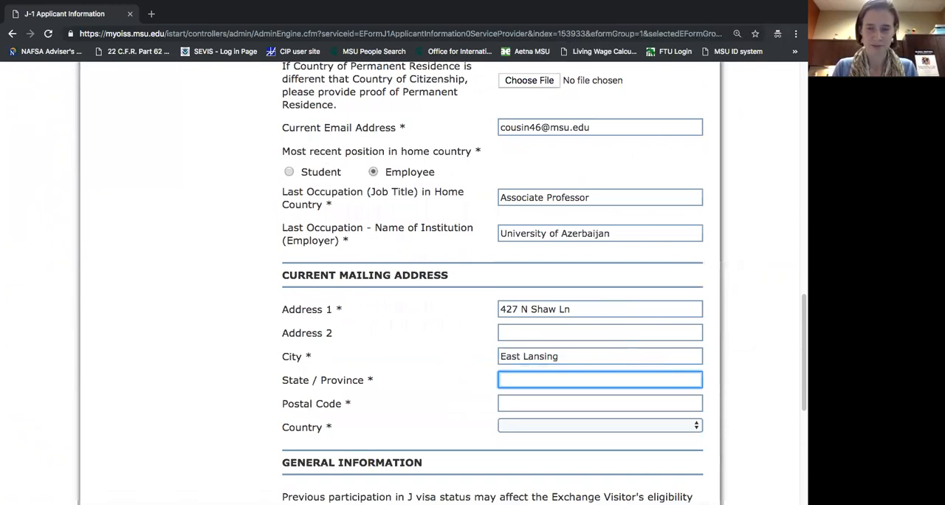
text(MI)
key(Tab)
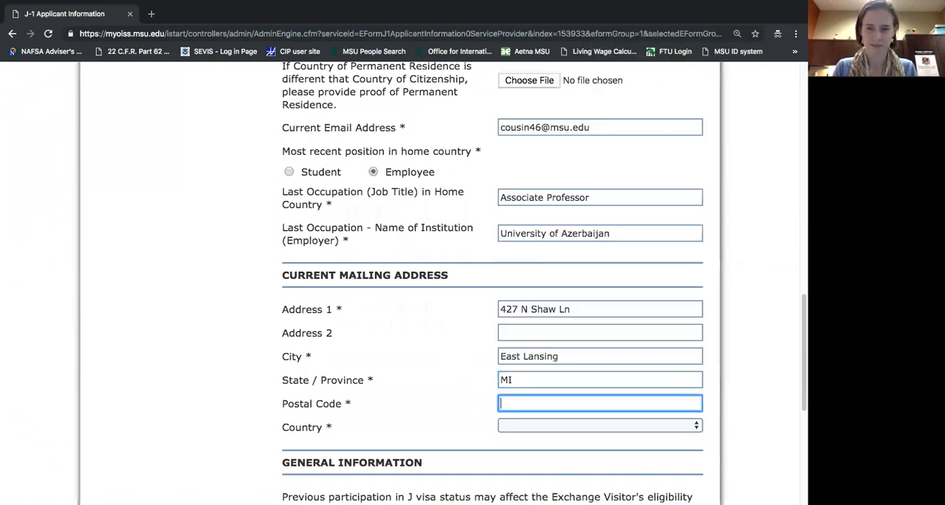
text(48824)
key(Tab)
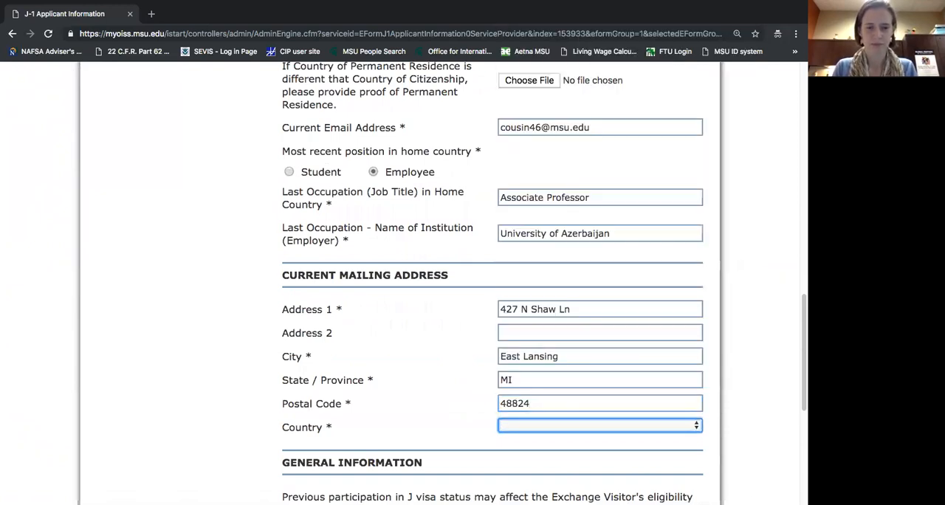
Set the country of the current mailing address to United States.
text(un)
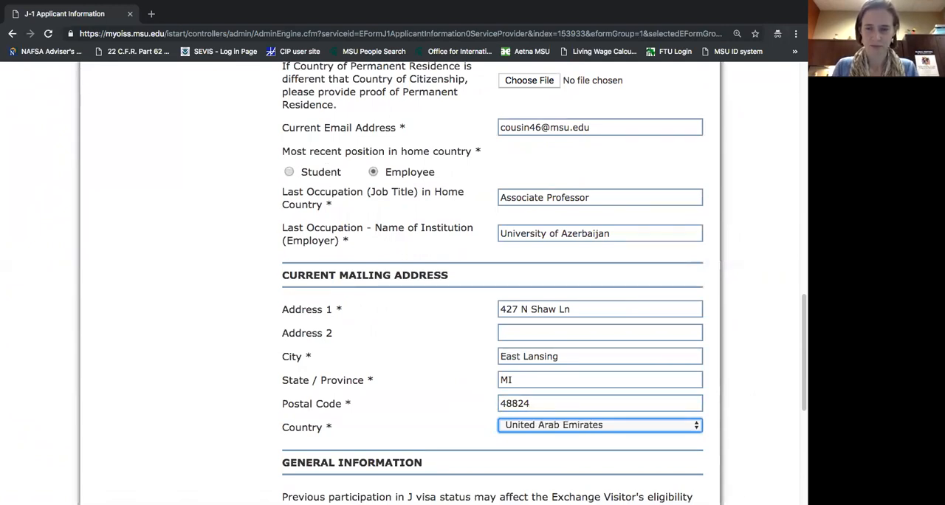
key(space)
key(Down)
key(Down)
key(Return)
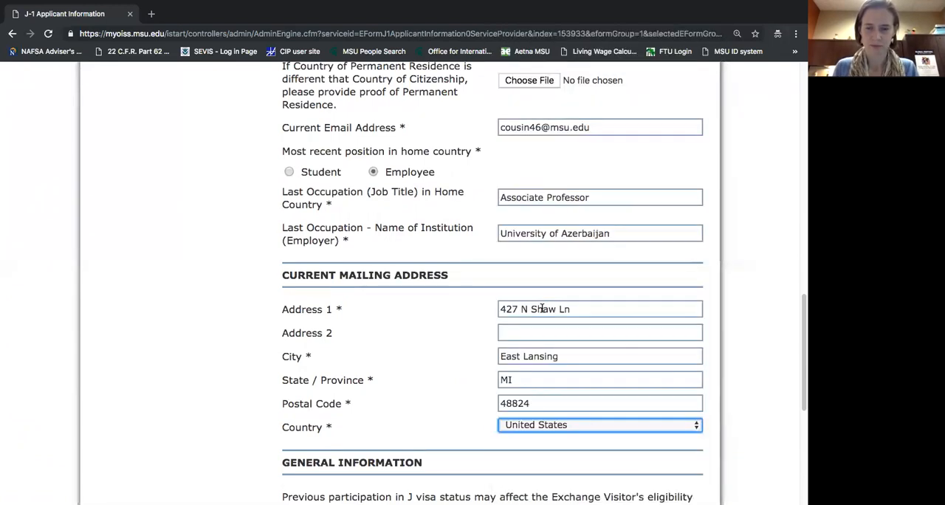
click(425, 370)
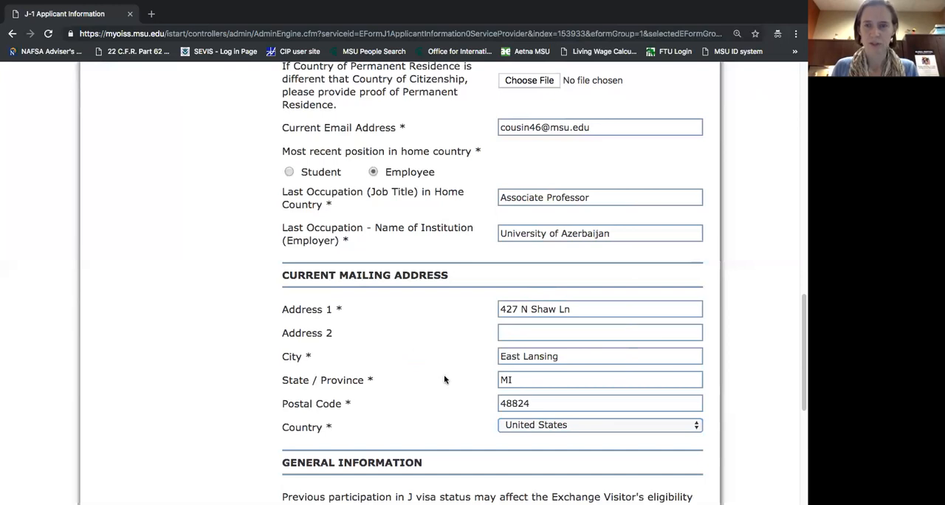
Check the visa type options offered for an applicant currently in the U.S., and answer No to that question instead.
scroll(443, 380, down, 3)
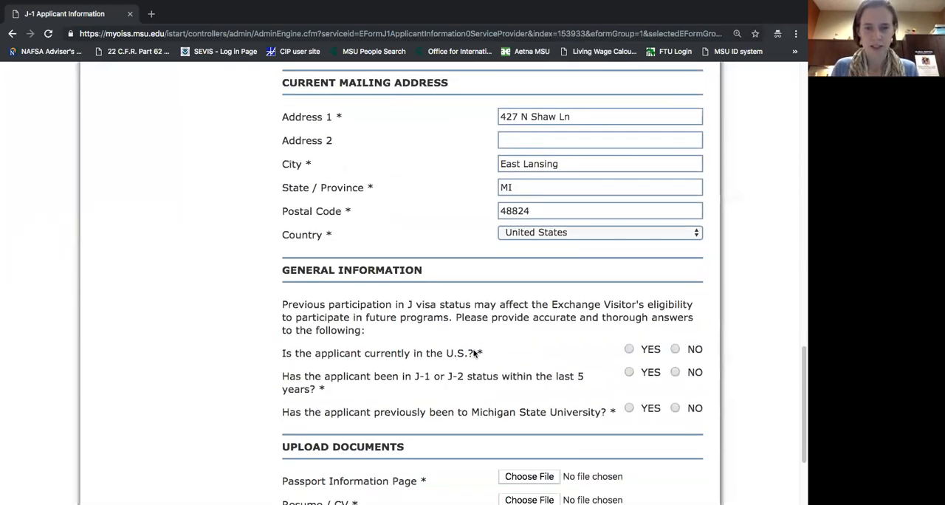
scroll(478, 342, up, 1)
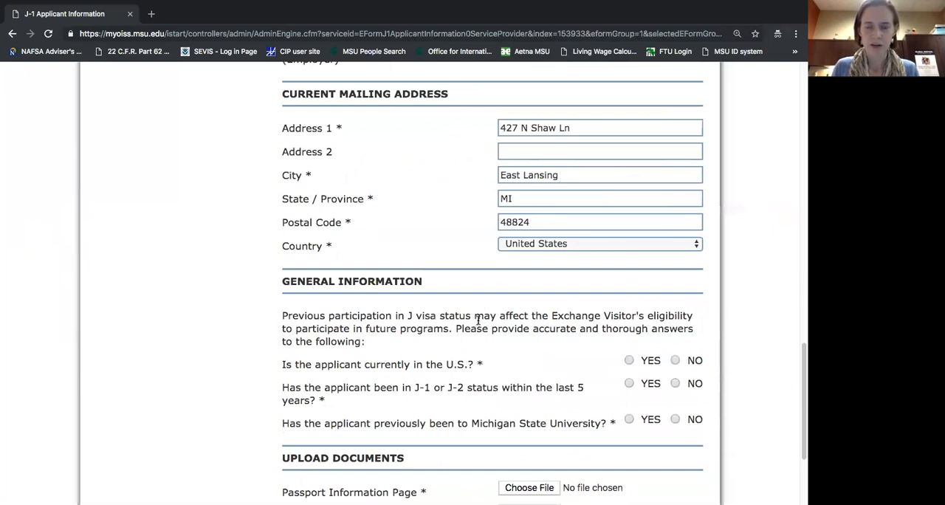
scroll(478, 319, down, 1)
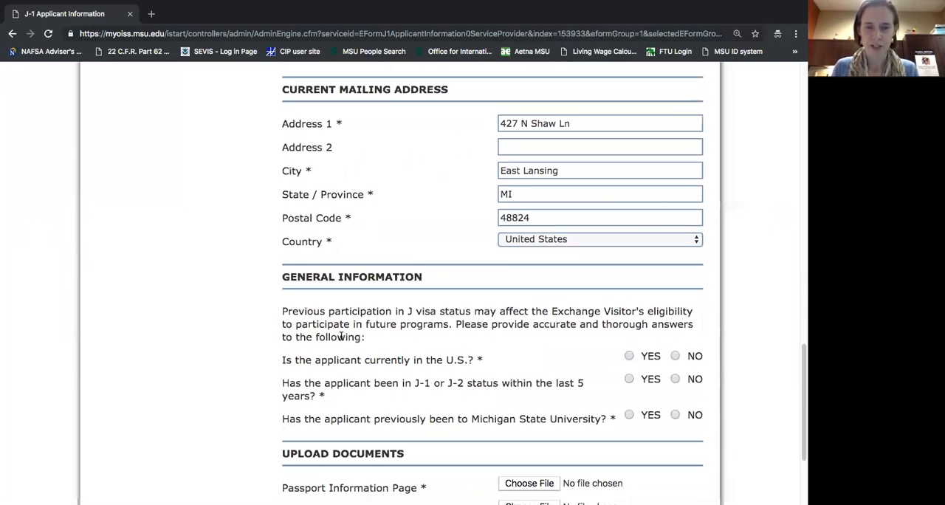
drag(280, 358, 487, 363)
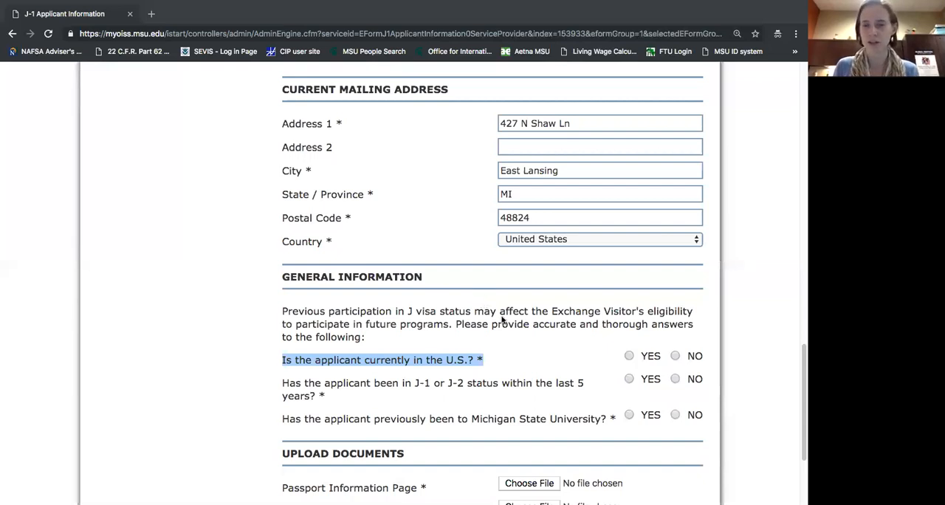
click(629, 356)
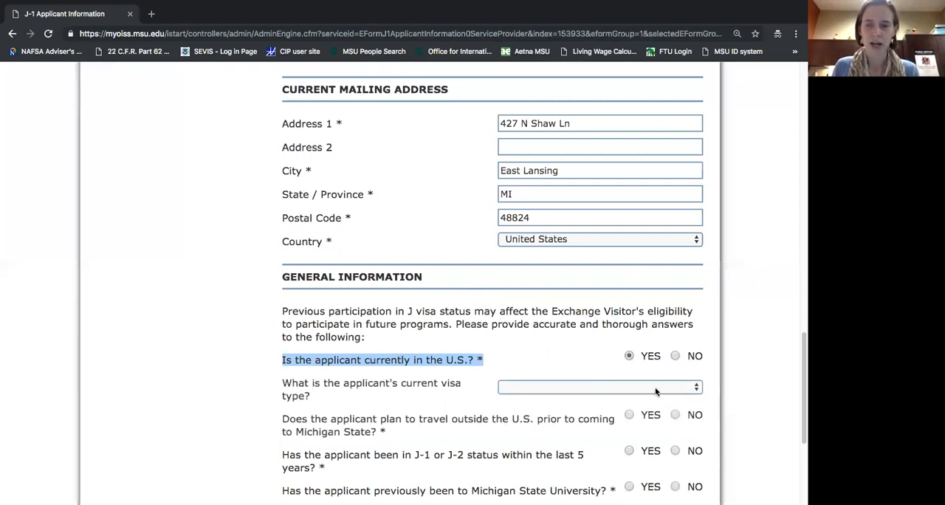
click(656, 387)
scroll(652, 409, down, 5)
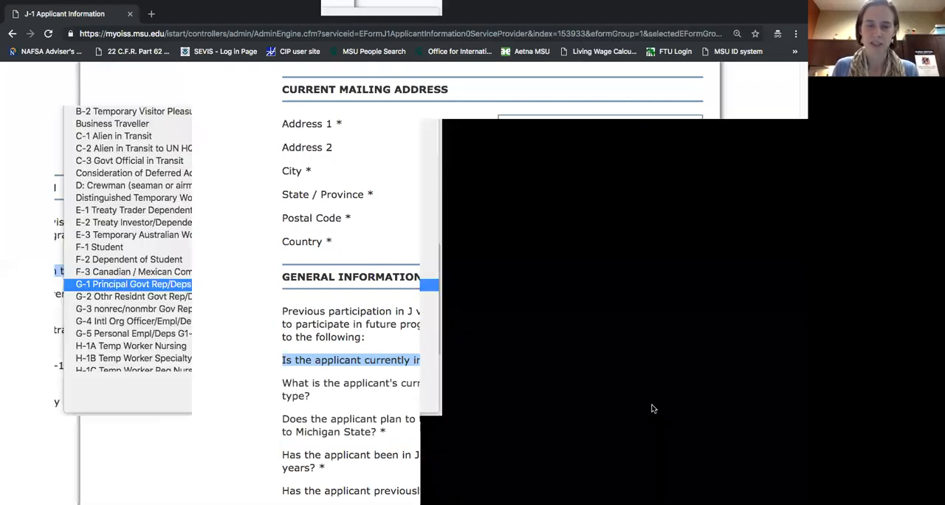
scroll(652, 407, down, 5)
click(417, 373)
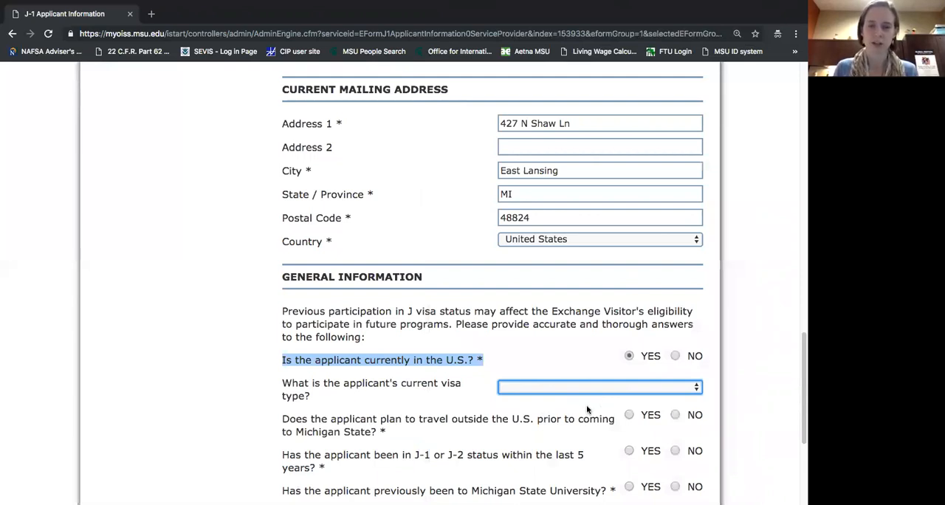
click(675, 356)
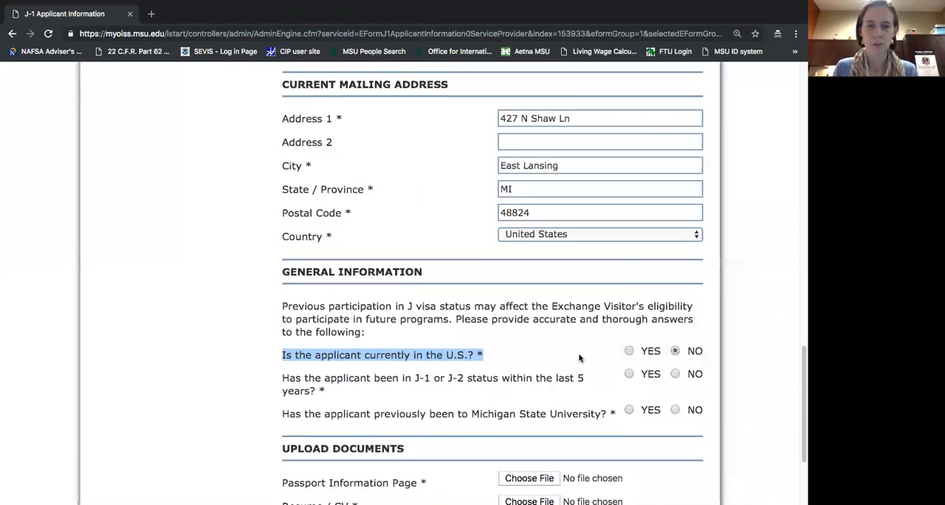
Check the follow-up fields for J-1 or J-2 status within the last 5 years, and answer No to that question instead.
scroll(566, 345, down, 1)
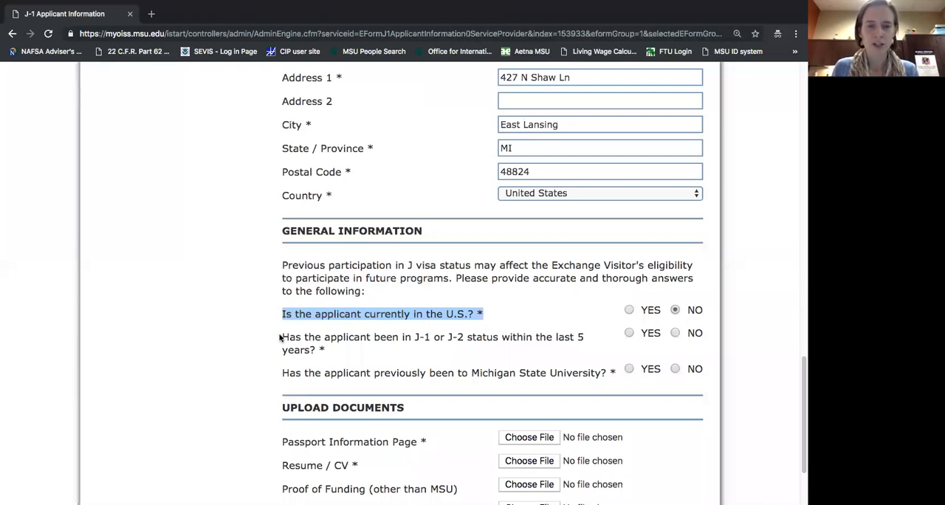
mouse_move(327, 349)
mouse_down()
mouse_move(294, 340)
mouse_move(334, 353)
mouse_up()
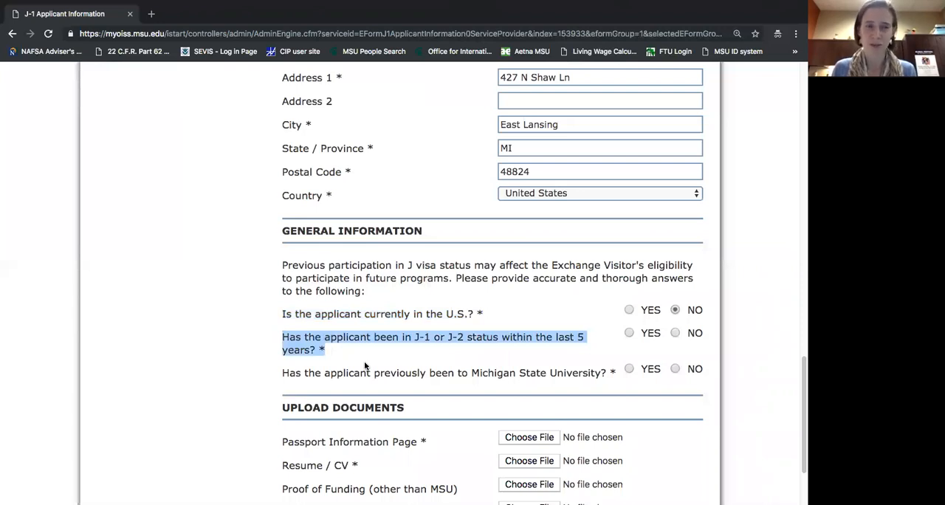
click(630, 333)
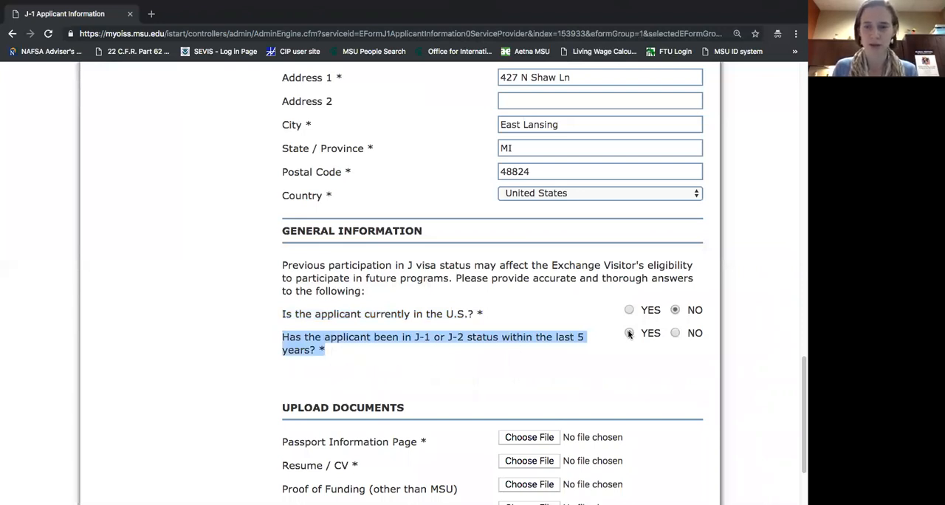
click(668, 375)
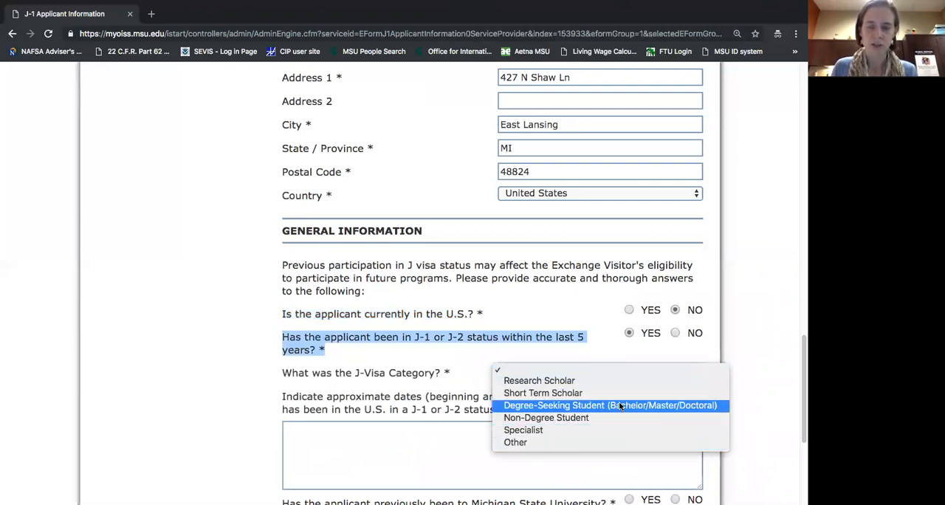
click(607, 356)
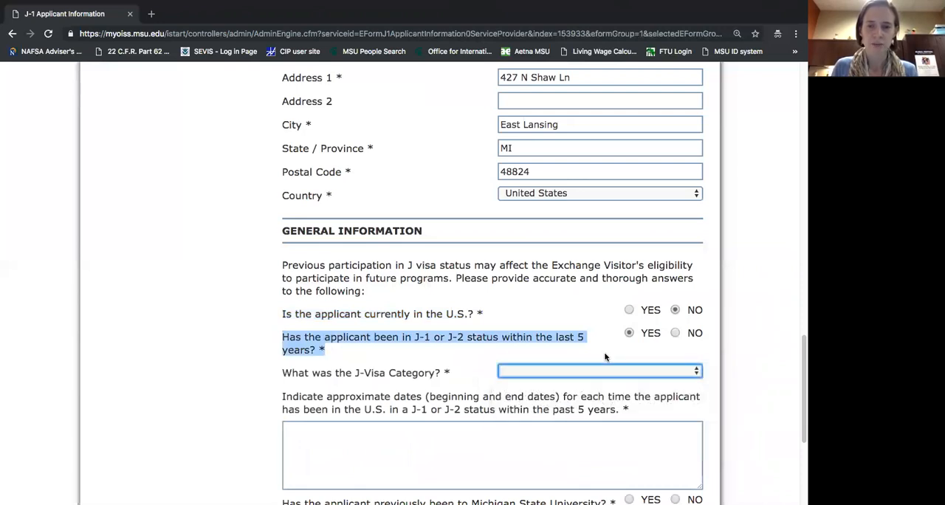
click(488, 433)
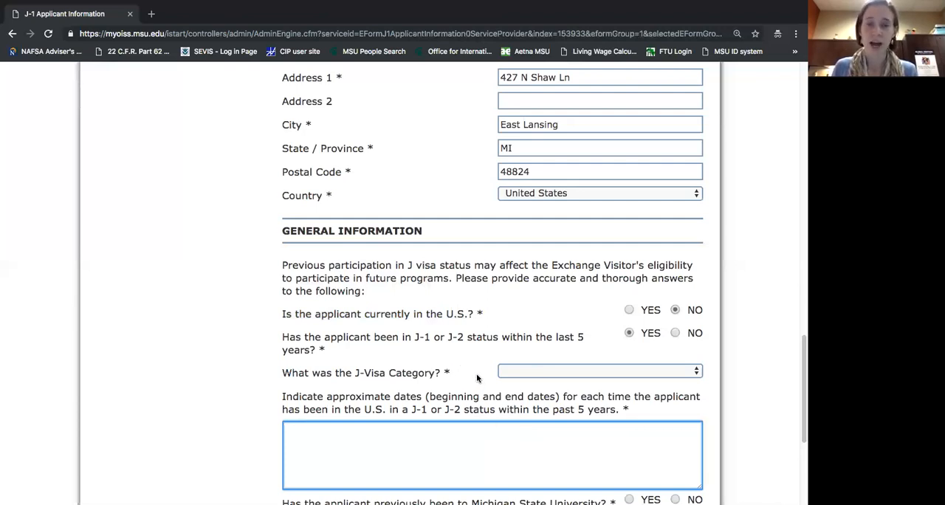
scroll(706, 400, down, 1)
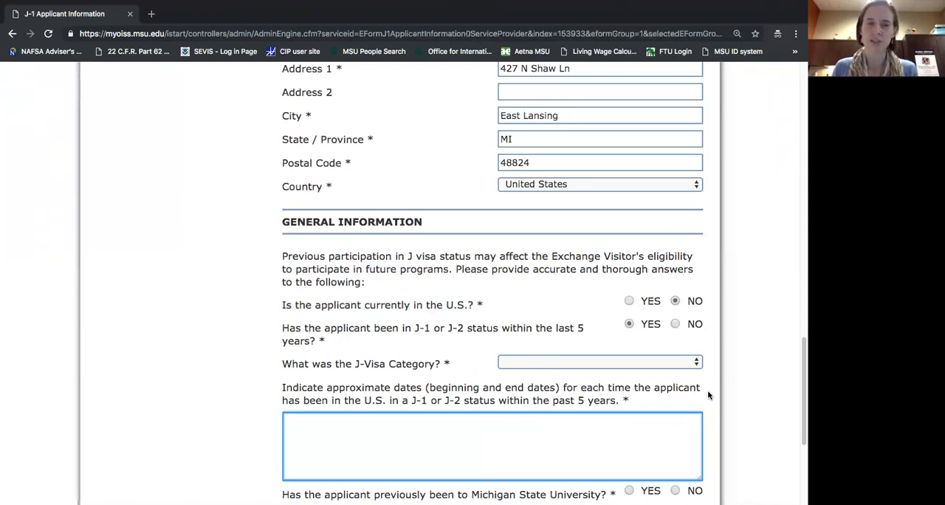
scroll(708, 396, down, 3)
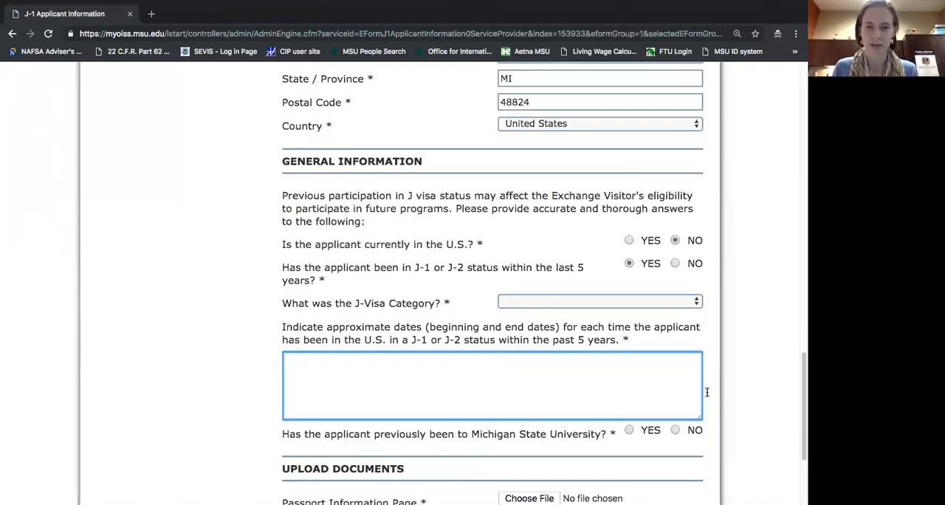
click(675, 264)
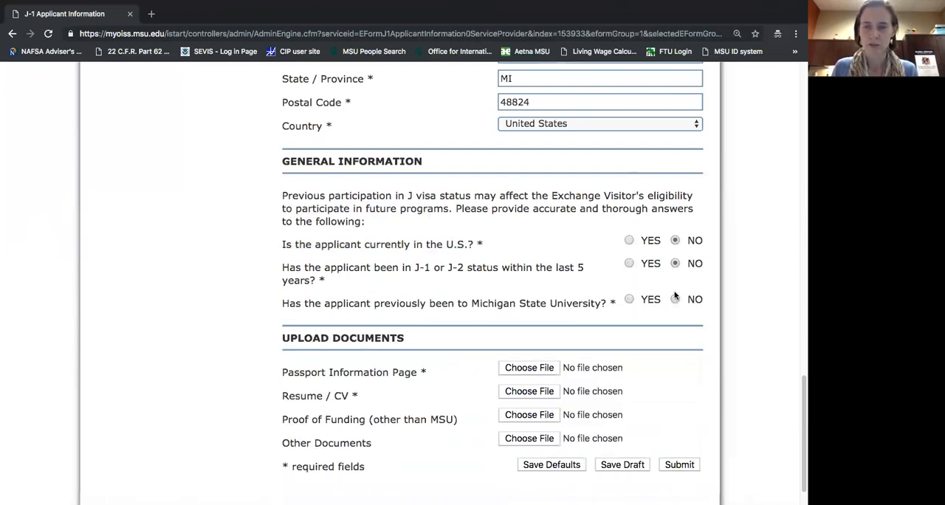
Check the Yes follow-up for a previous stay at Michigan State University, and answer No instead.
click(628, 299)
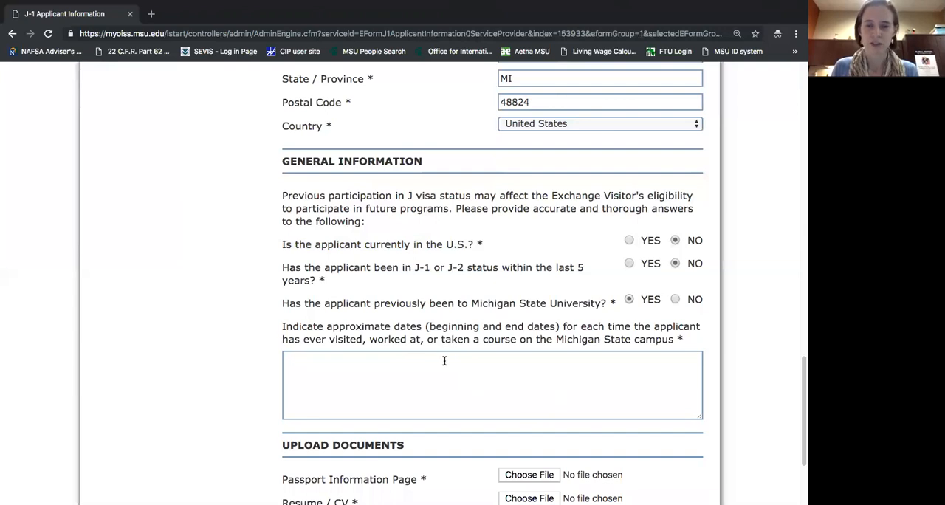
click(675, 299)
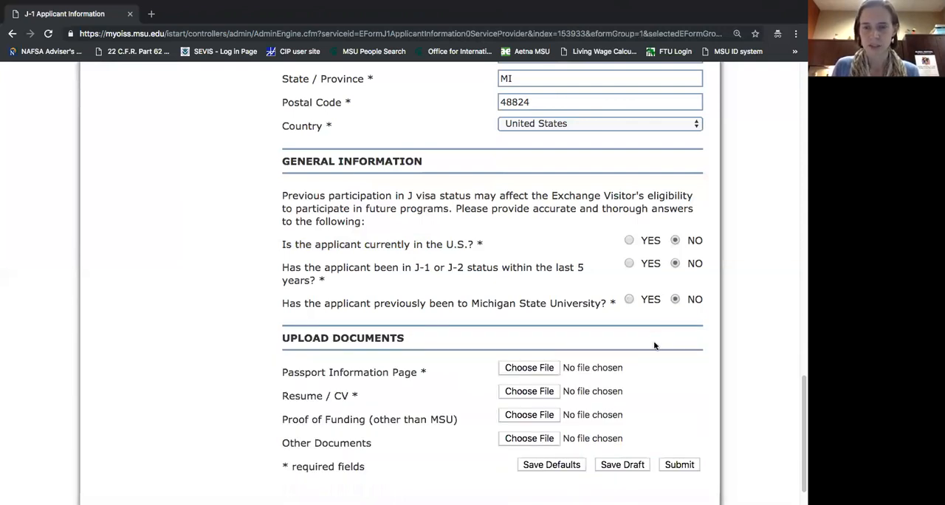
Attach the applicant's passport JPG from the Desktop's untitled folder as the Passport Information Page, and the CV JPG as the Resume / CV.
scroll(654, 346, down, 1)
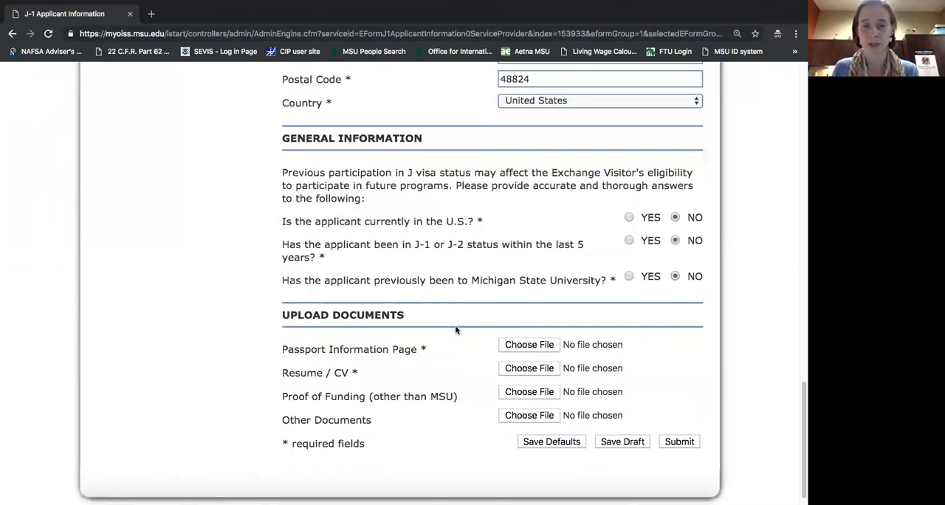
click(510, 349)
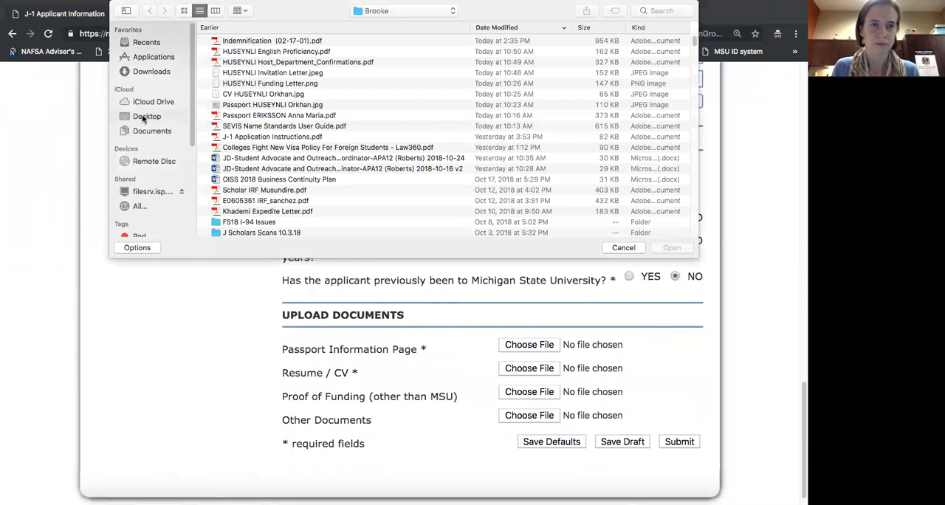
click(145, 116)
click(246, 41)
double_click(245, 41)
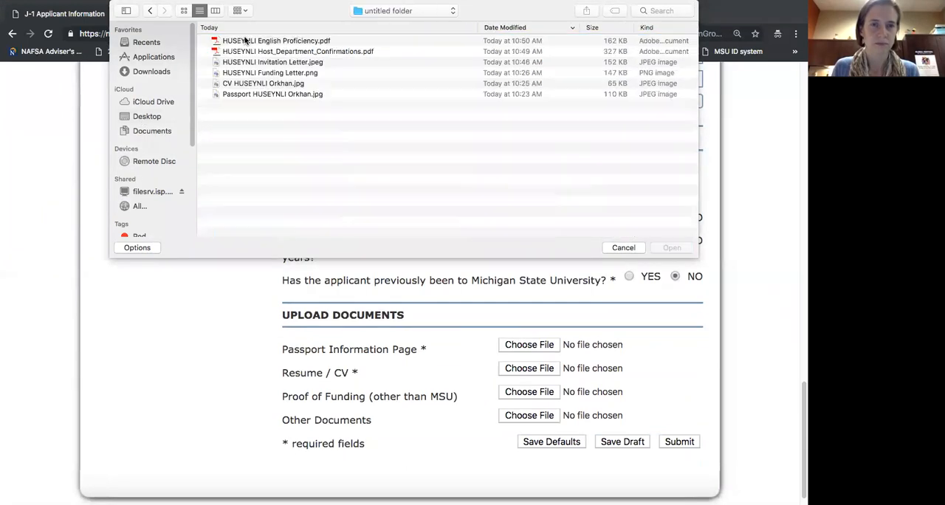
click(271, 96)
key(Escape)
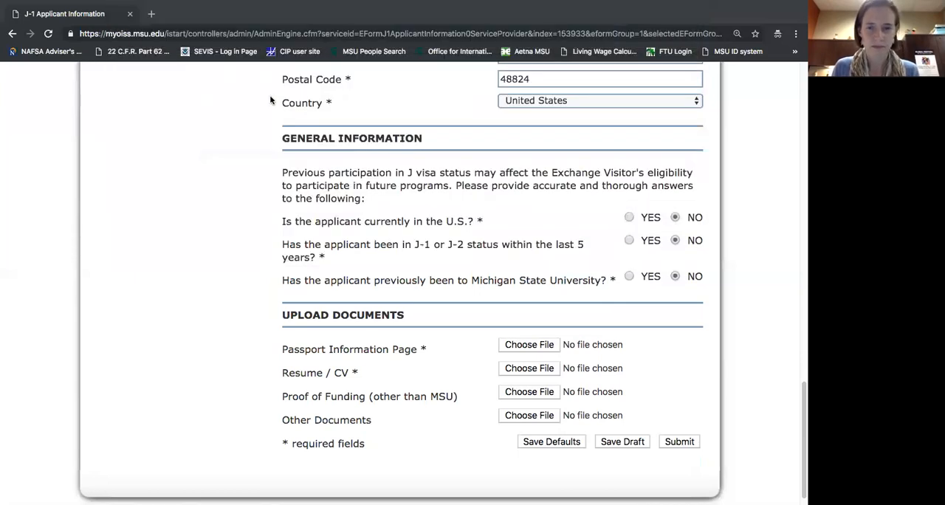
double_click(514, 347)
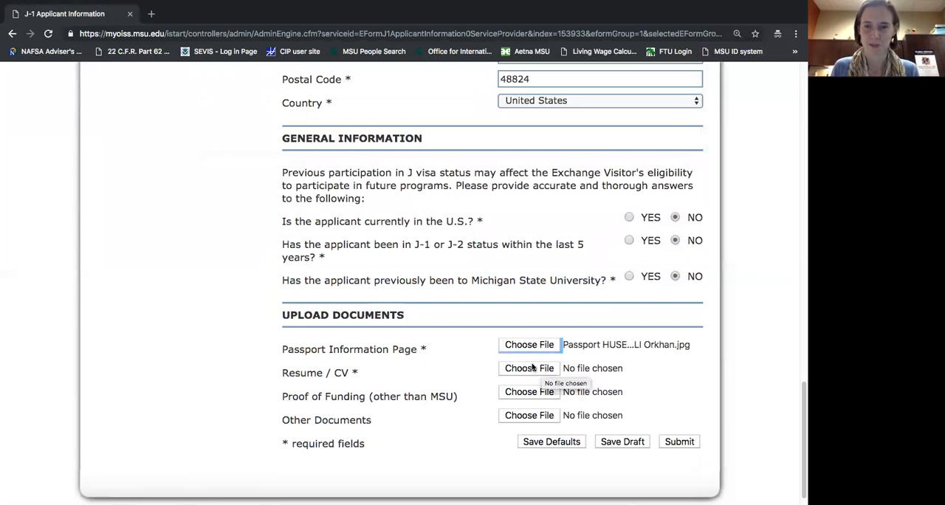
click(529, 370)
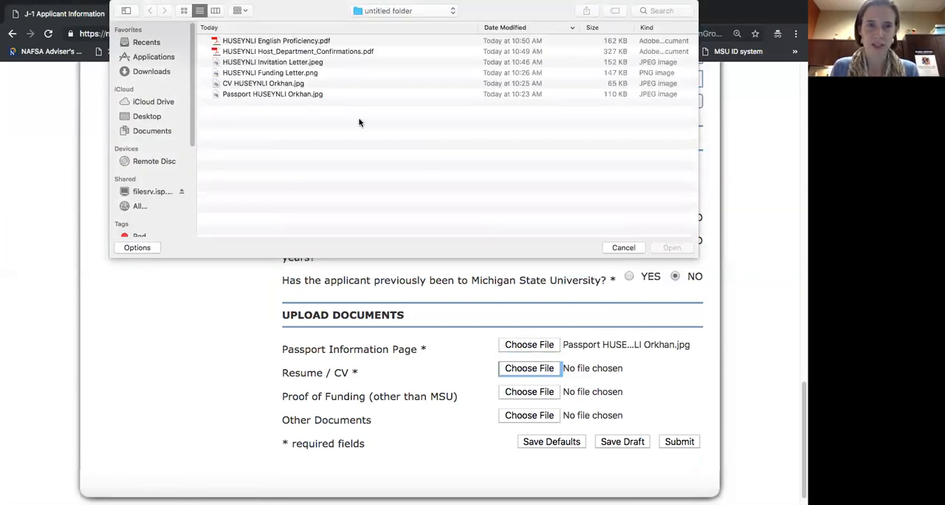
double_click(273, 84)
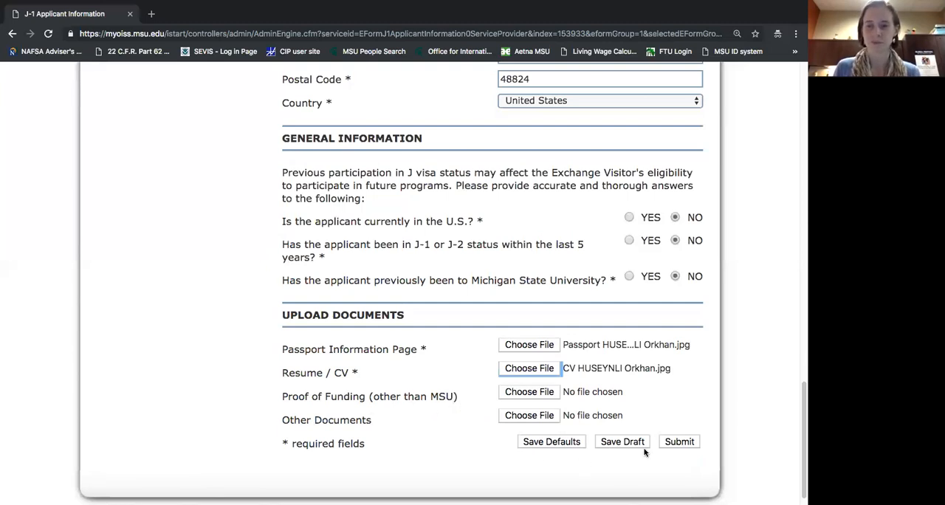
Submit the J-1 Applicant Information form, and open the SEVIS Dependents (Spouse / Children) form.
click(680, 442)
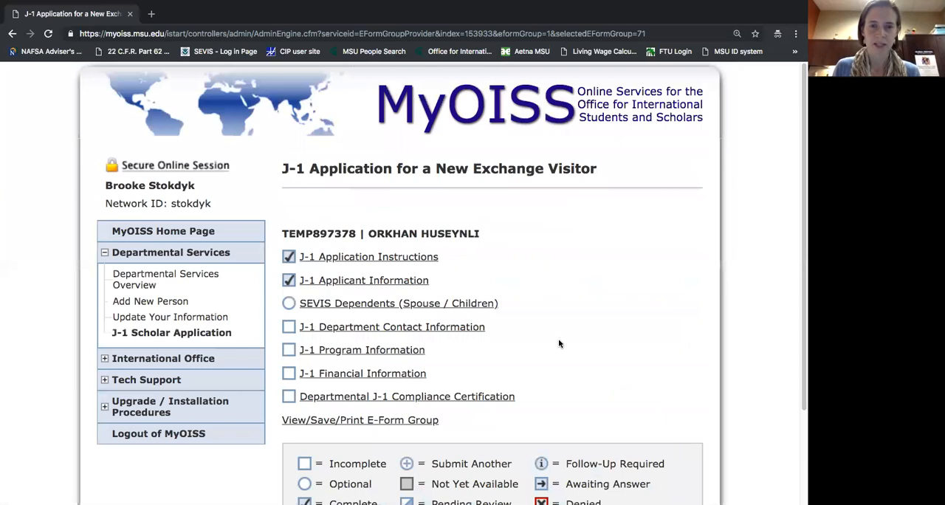
scroll(568, 334, down, 1)
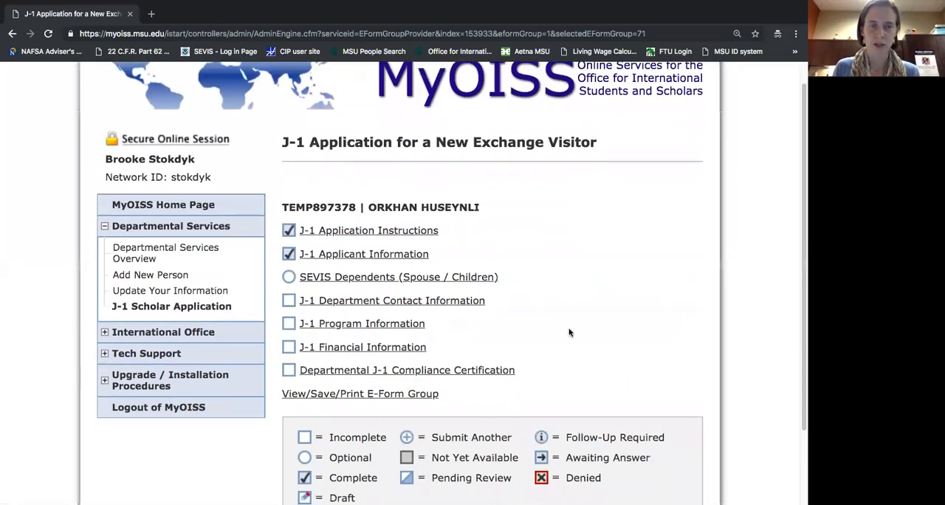
scroll(568, 333, down, 1)
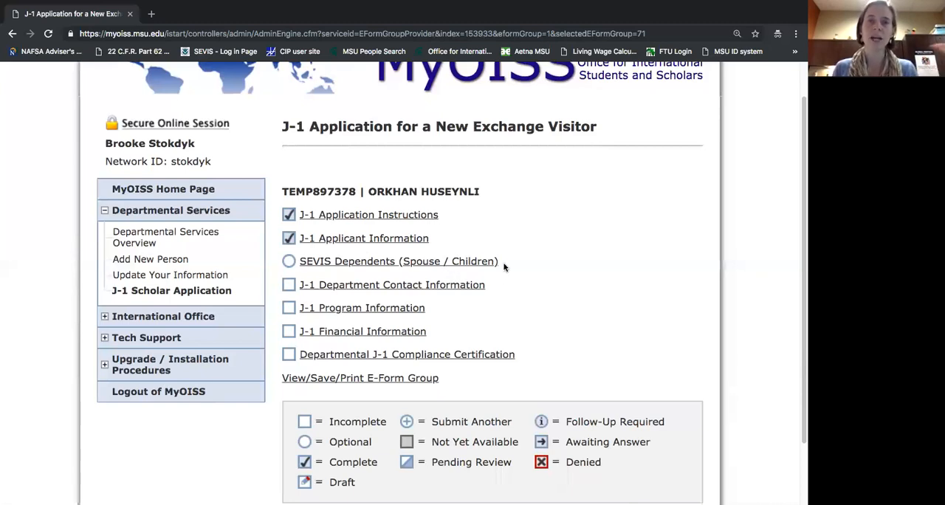
click(458, 262)
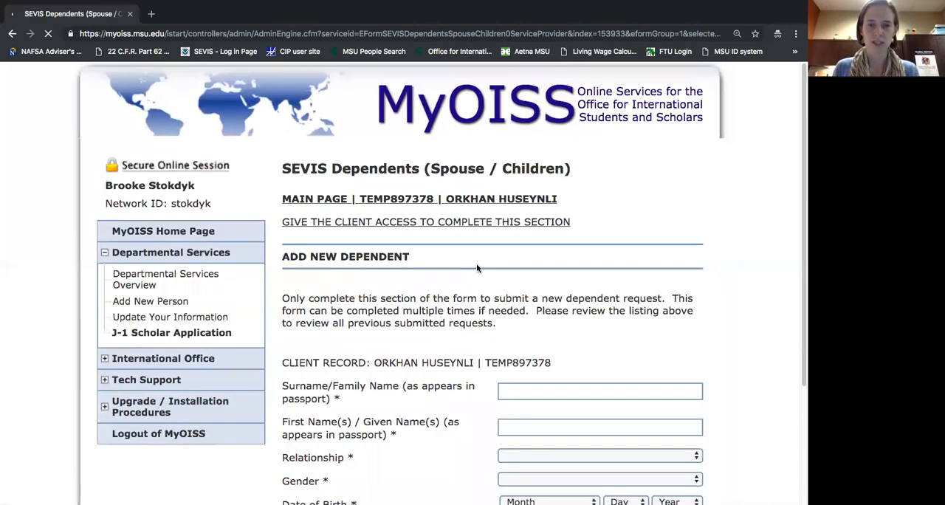
Enter the dependent's surname and given names as they appear in the passport.
scroll(477, 268, down, 5)
click(539, 155)
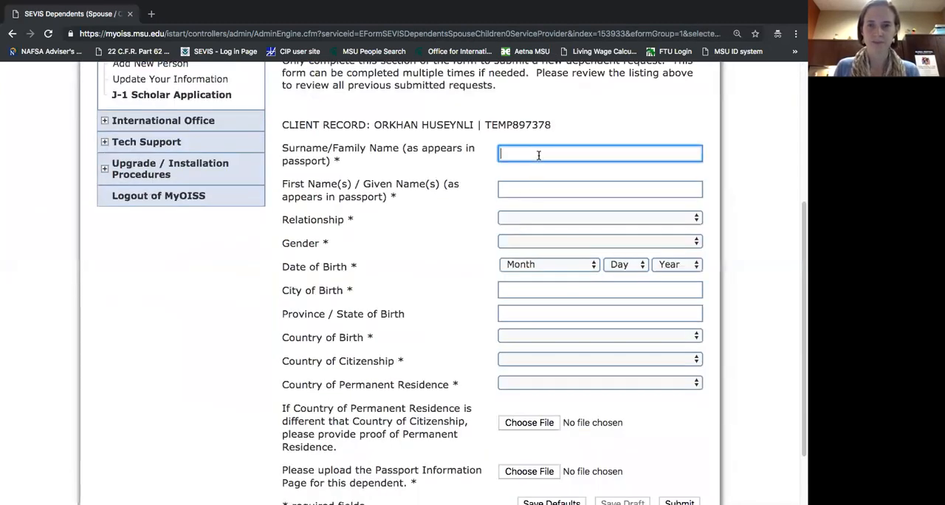
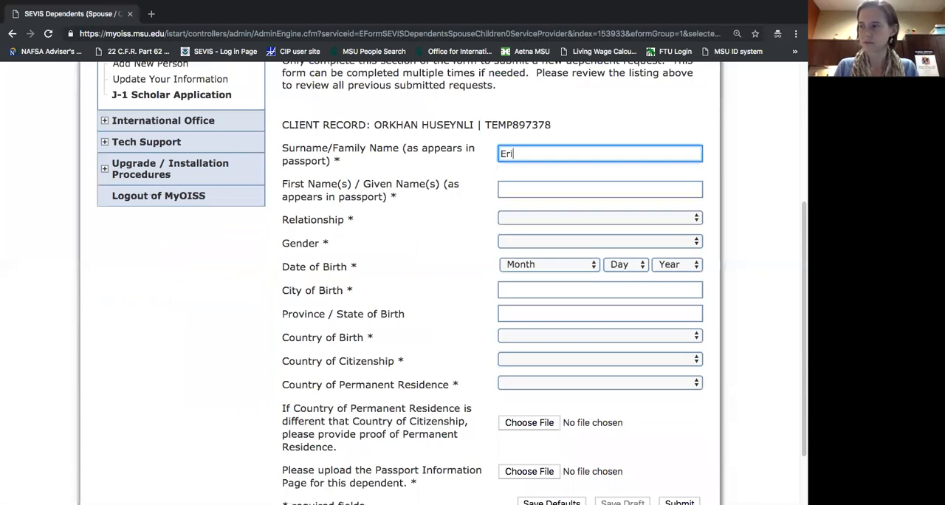
key(Tab)
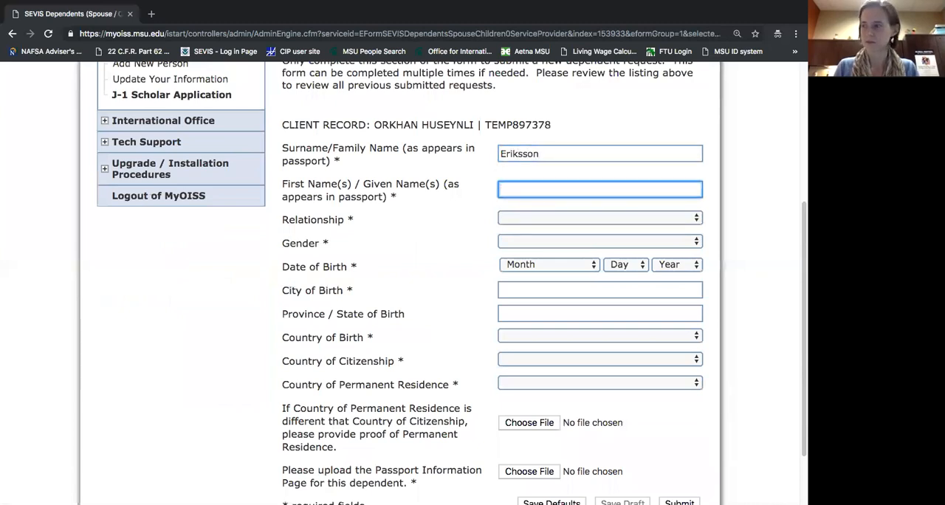
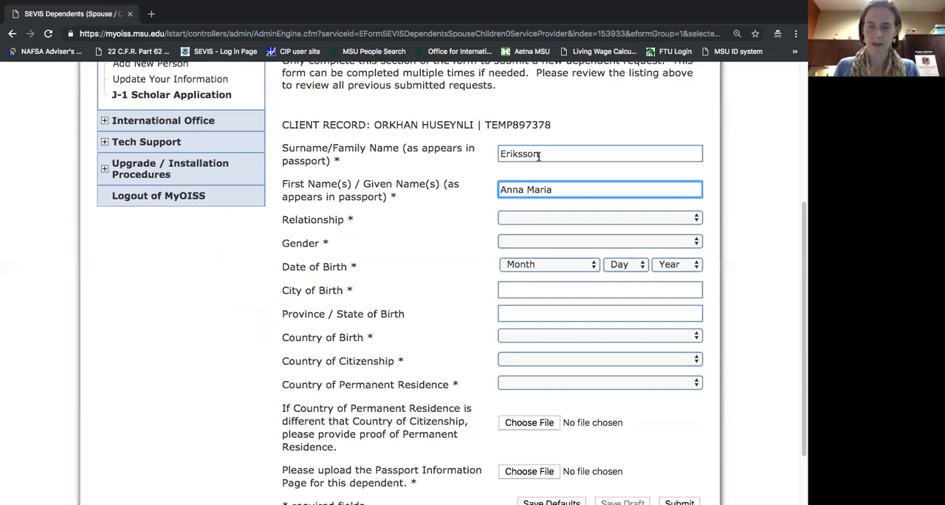
Set the dependent's relationship to Spouse and gender to Female.
click(633, 218)
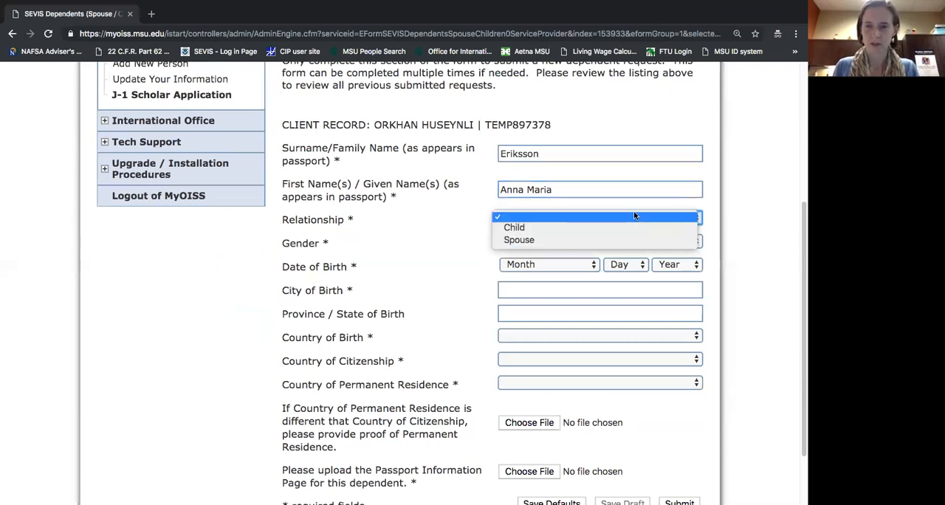
click(633, 240)
click(631, 242)
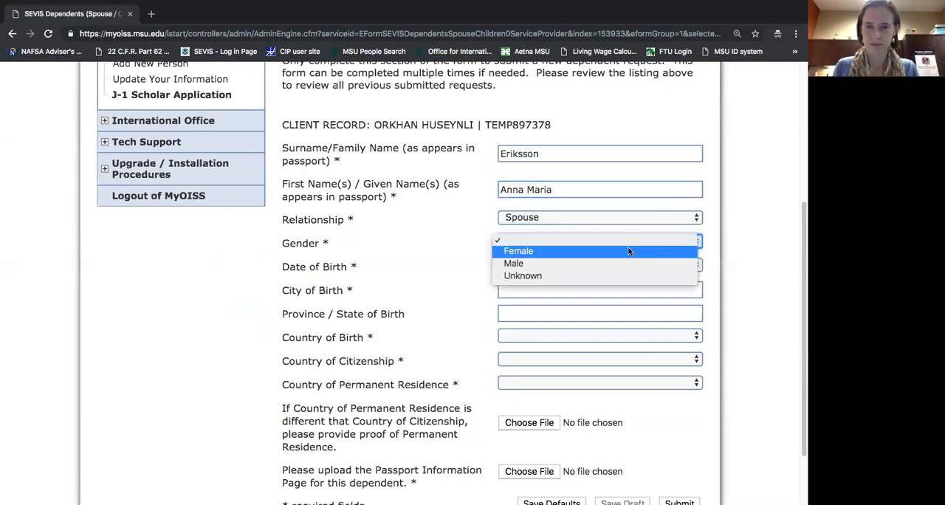
click(635, 251)
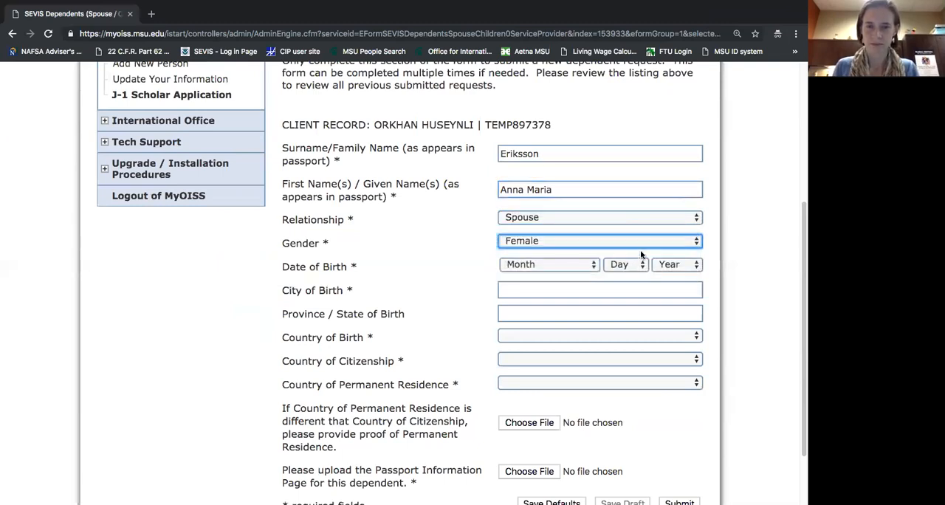
Fill in the month, day and year of the dependent's date of birth.
click(567, 267)
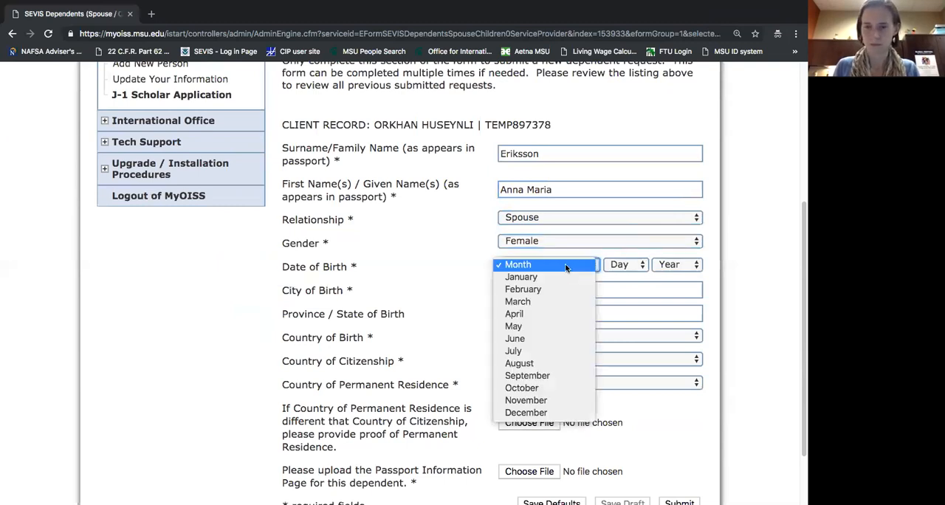
click(564, 264)
click(620, 266)
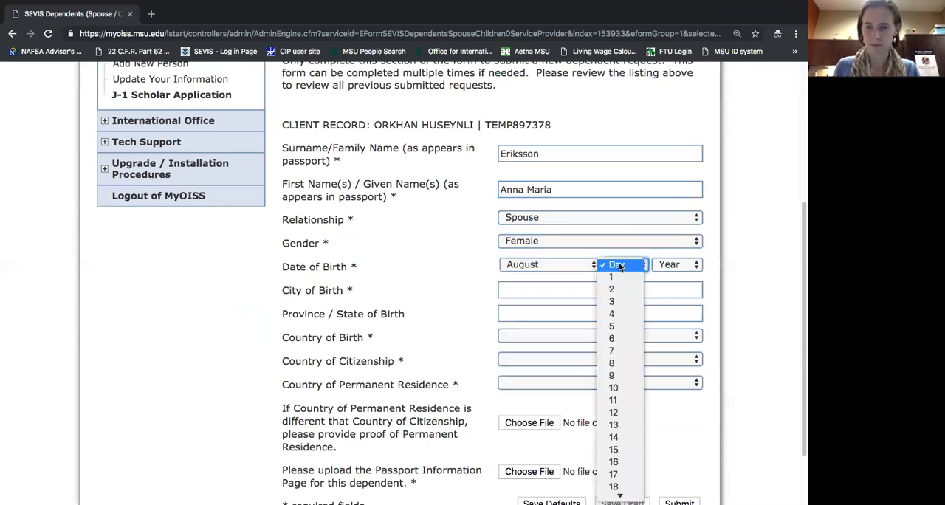
click(613, 339)
click(665, 266)
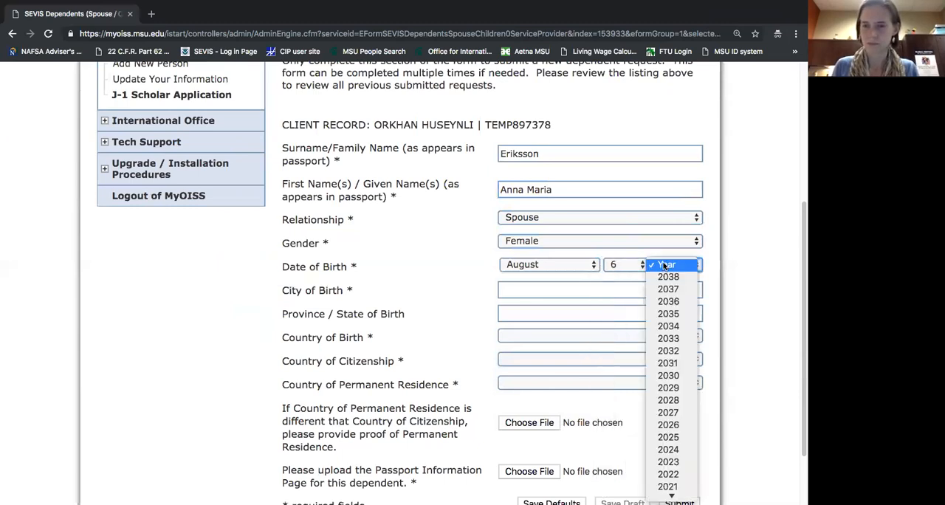
key(1)
key(9)
key(6)
key(9)
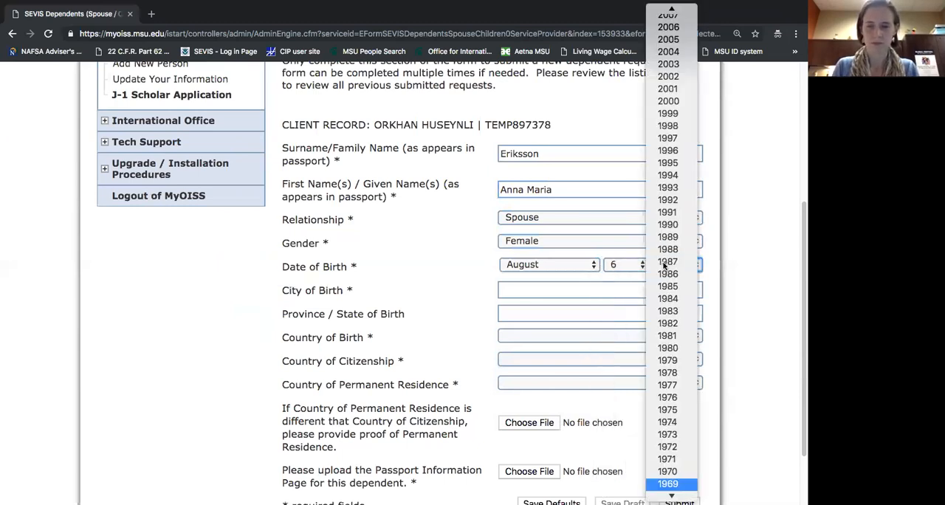
key(Return)
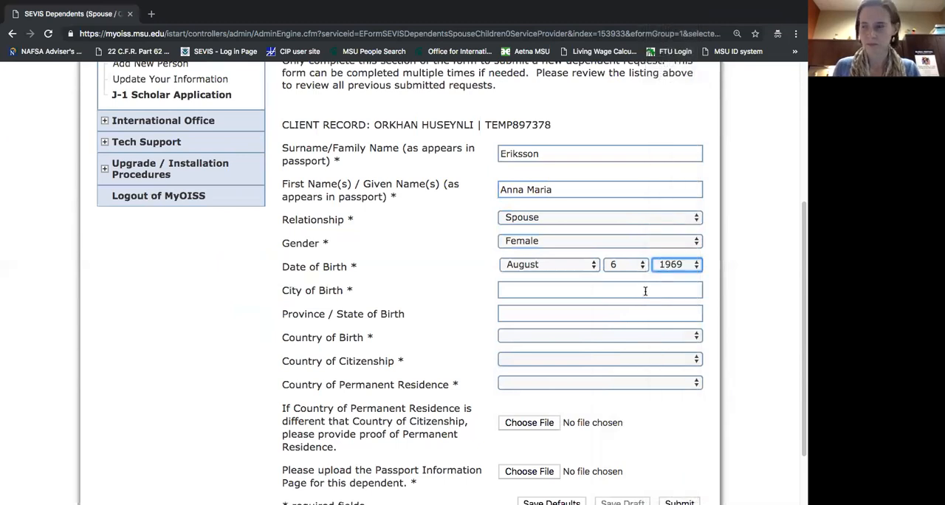
Enter Zenith as the dependent's city of birth and Utopia as the province or state of birth.
click(645, 290)
text(Zenith)
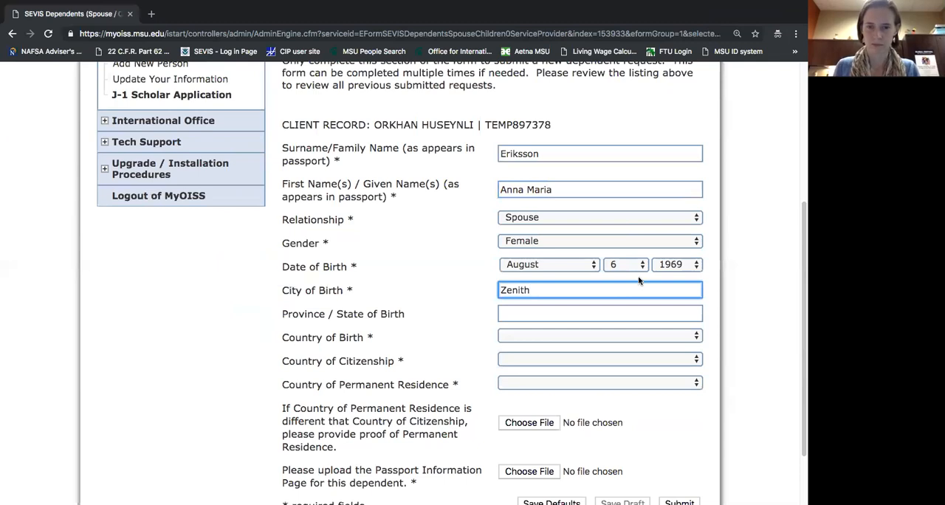
click(602, 313)
text(Utop)
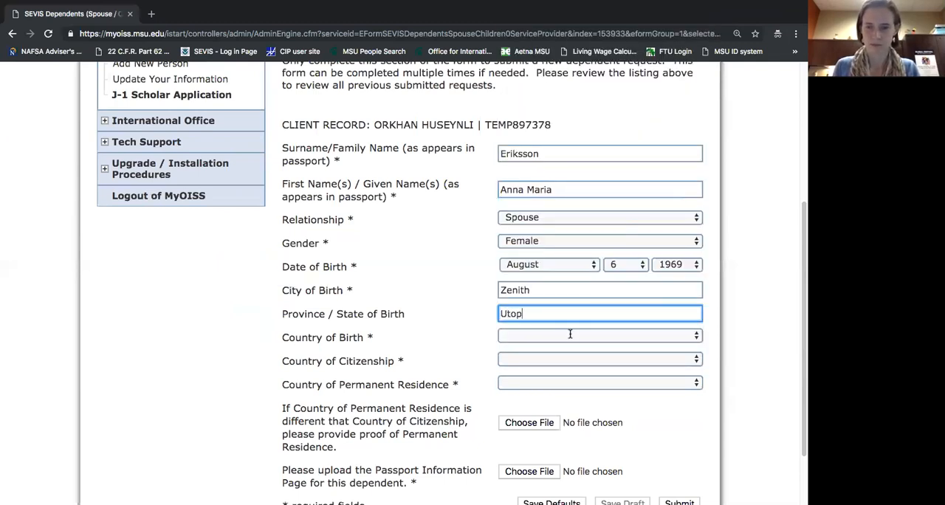
text(ia)
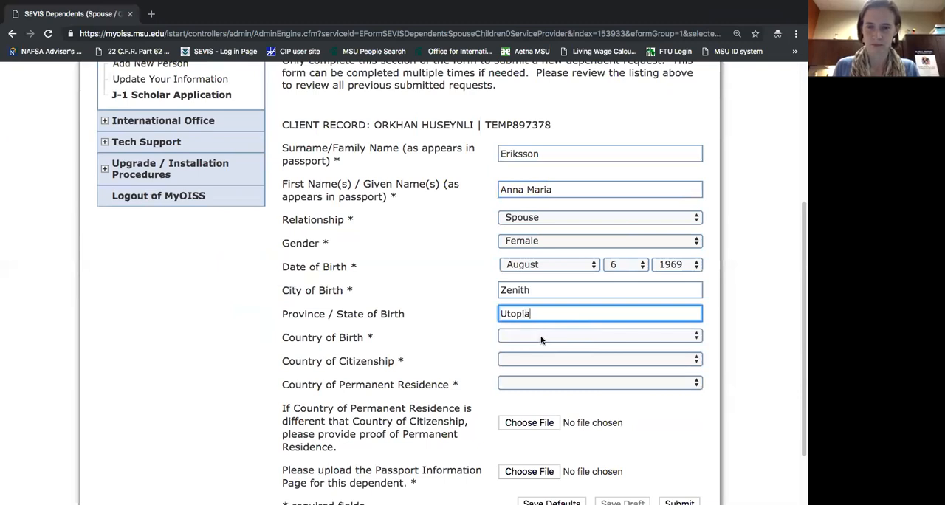
Set the dependent's countries of birth, citizenship and permanent residence to Angola.
click(541, 338)
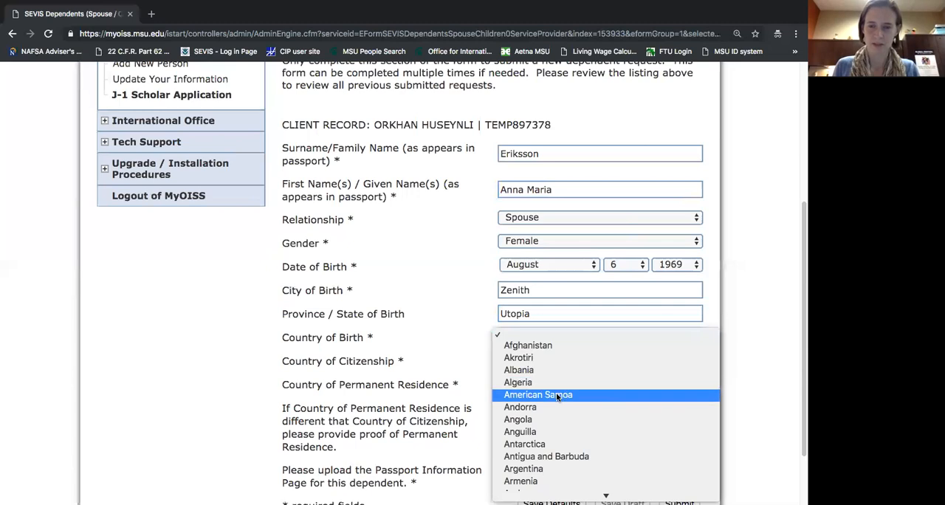
click(555, 418)
click(531, 361)
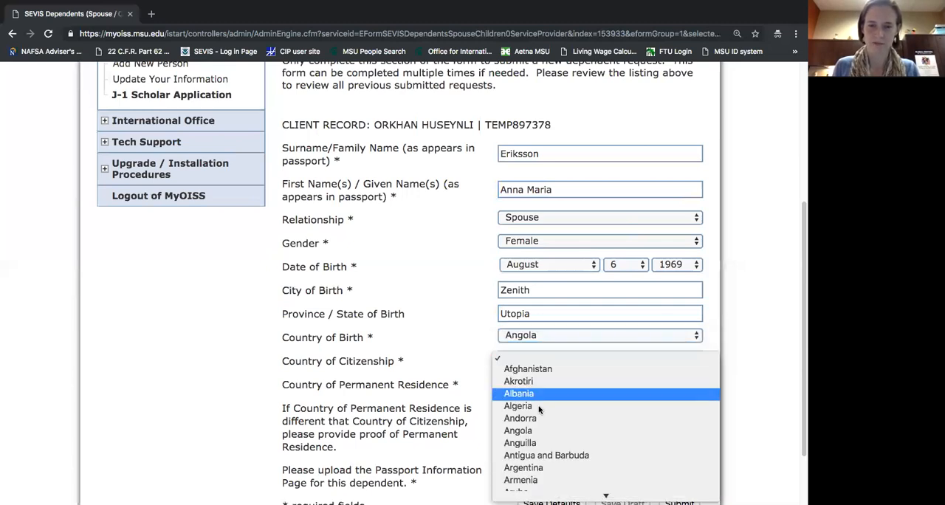
click(545, 430)
click(536, 384)
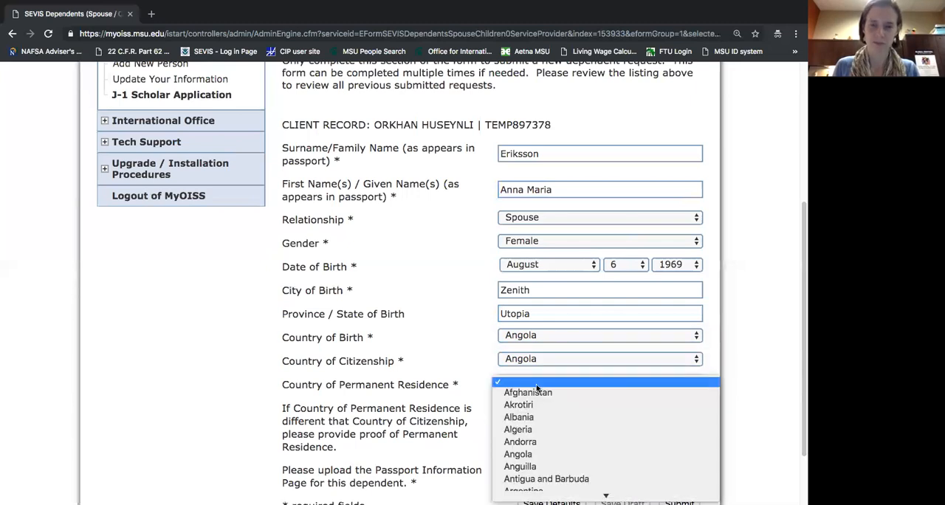
click(534, 454)
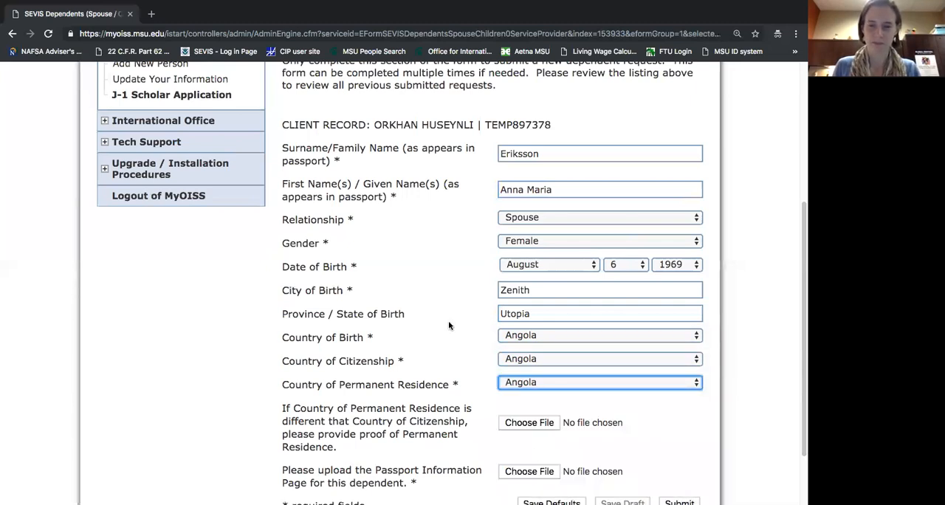
Check the required Passport Information Page upload for the dependent and the files available for it.
scroll(451, 326, down, 1)
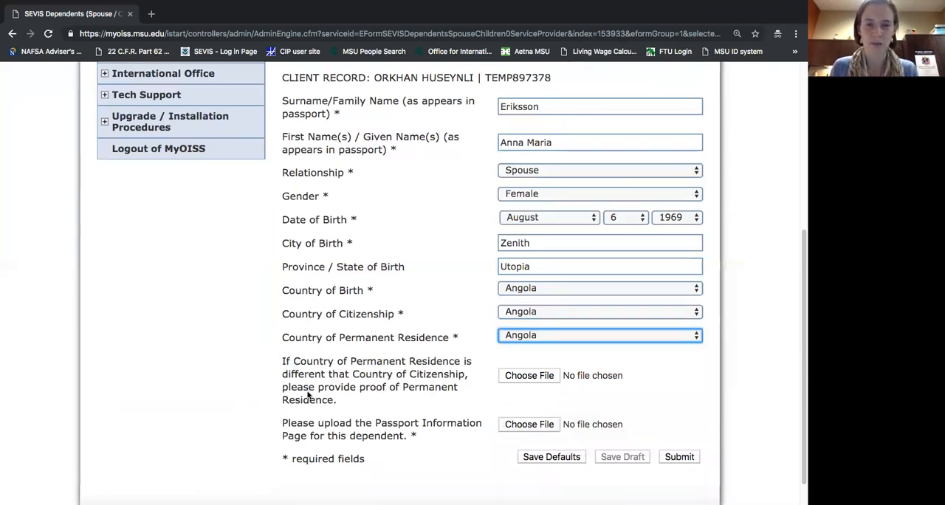
drag(283, 424, 423, 443)
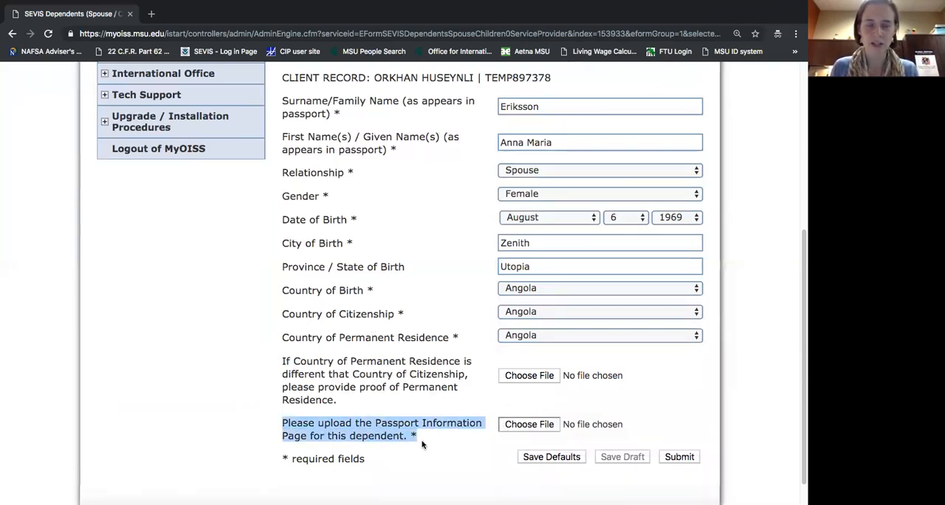
click(537, 426)
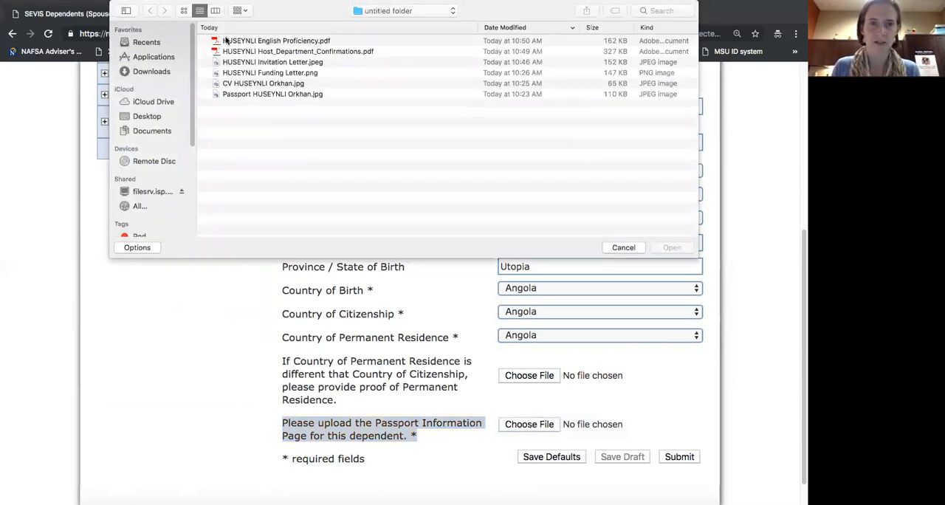
double_click(281, 94)
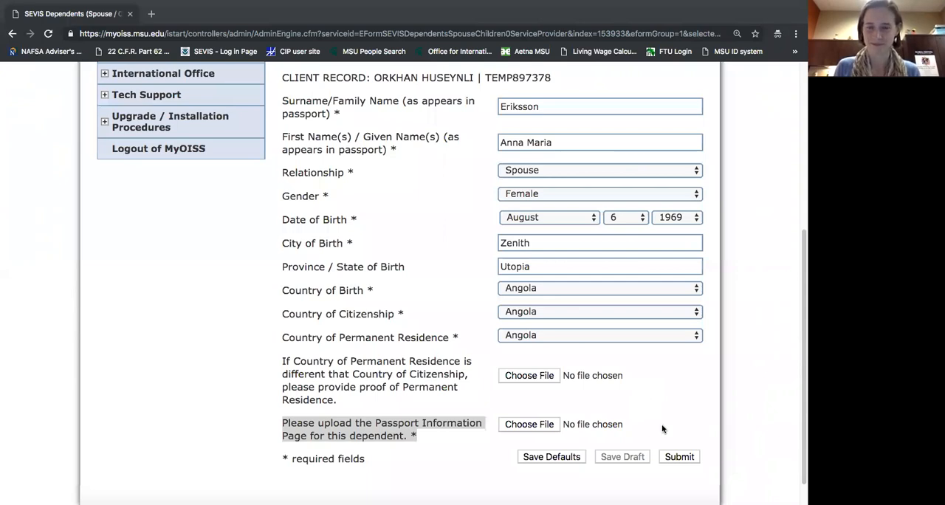
Submit the SEVIS dependent request, and open the J-1 Department Contact Information form.
click(679, 457)
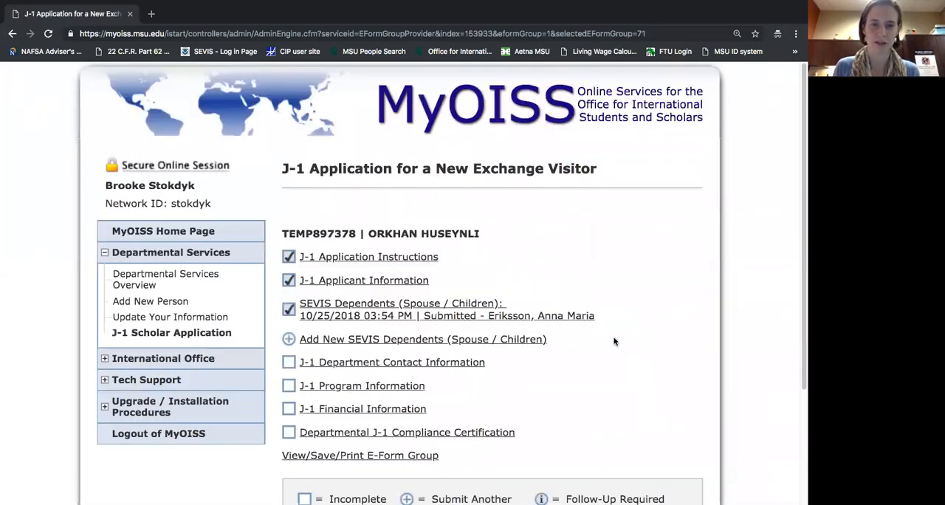
scroll(614, 341, down, 1)
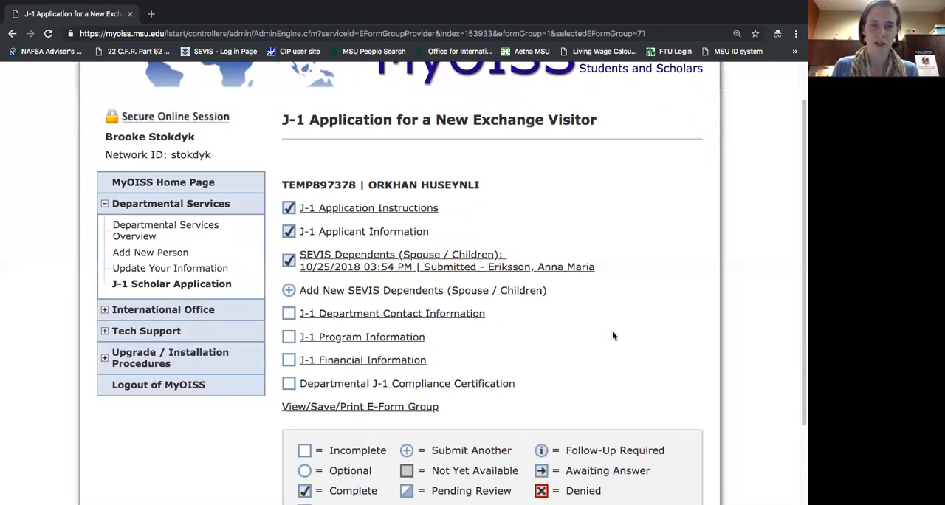
scroll(615, 336, down, 1)
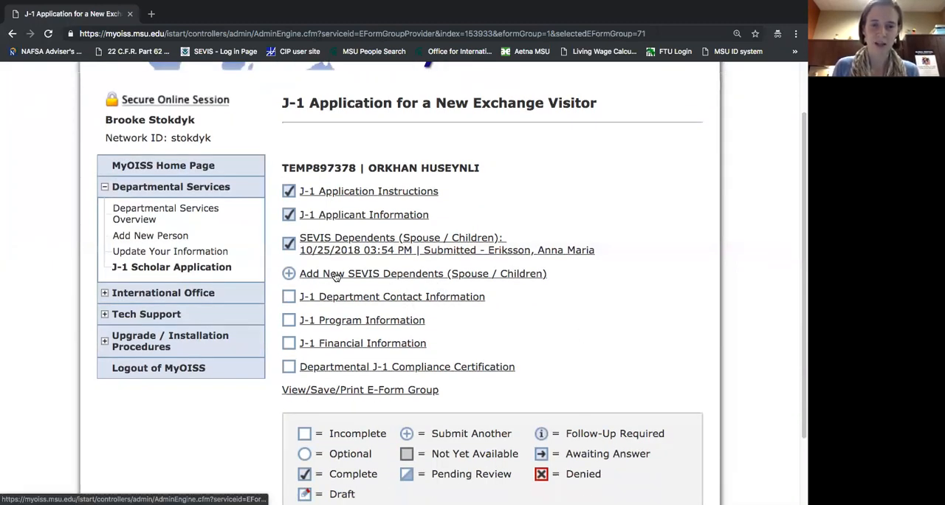
scroll(524, 307, down, 1)
scroll(525, 306, down, 1)
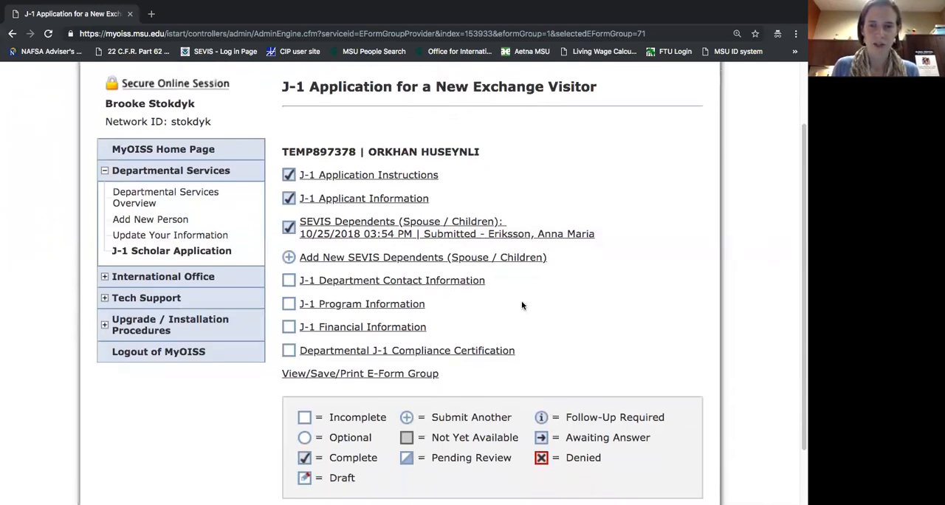
click(428, 281)
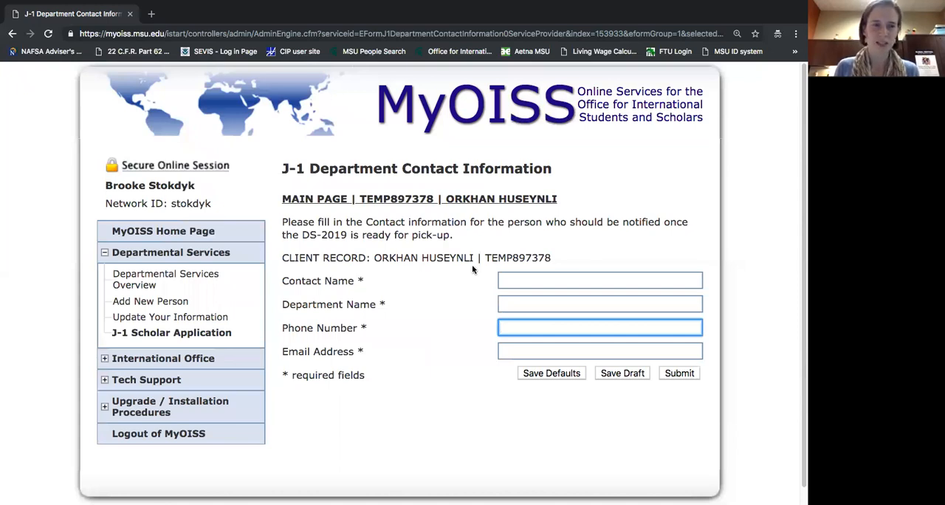
Enter the department contact's full name as the Contact Name.
click(533, 280)
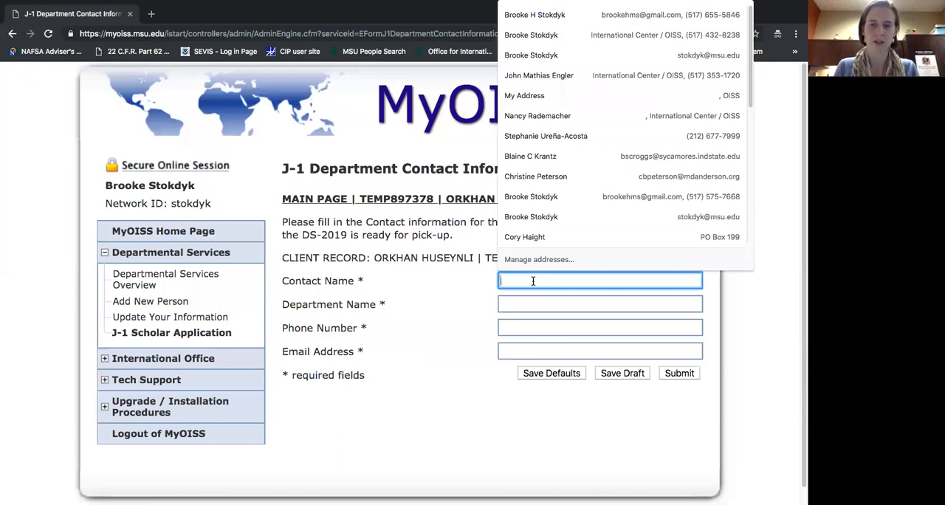
key(Tab)
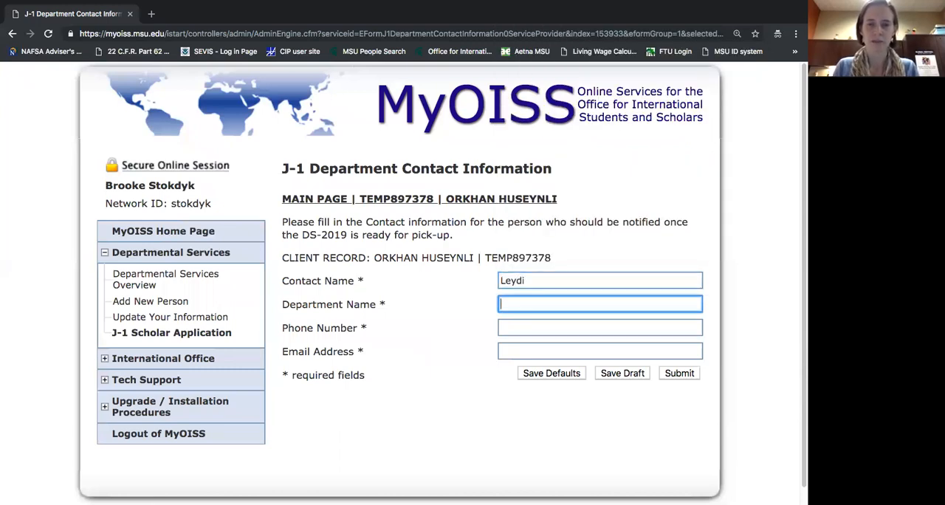
key(shift+Tab)
key(Right)
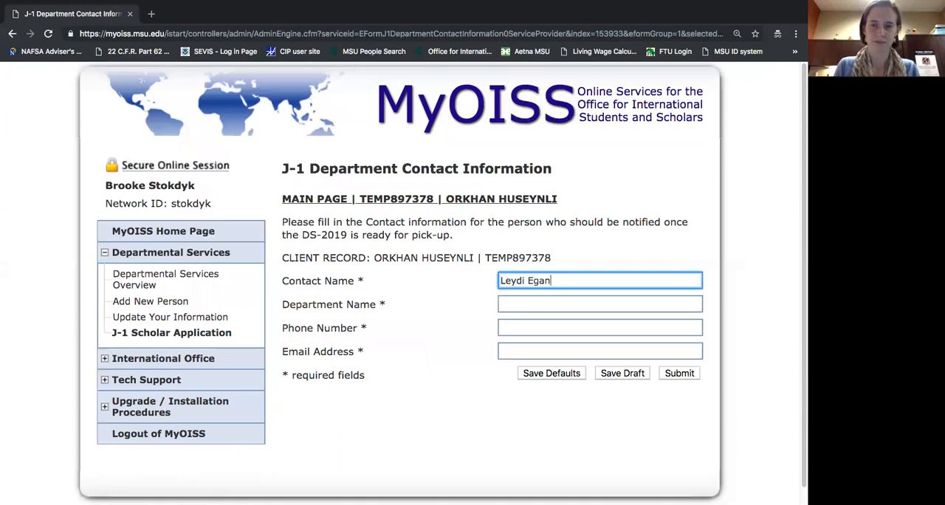
Enter OISS as the Department Name, and fill in the department contact's phone number and e-mail address.
key(Tab)
text(OISS)
key(Tab)
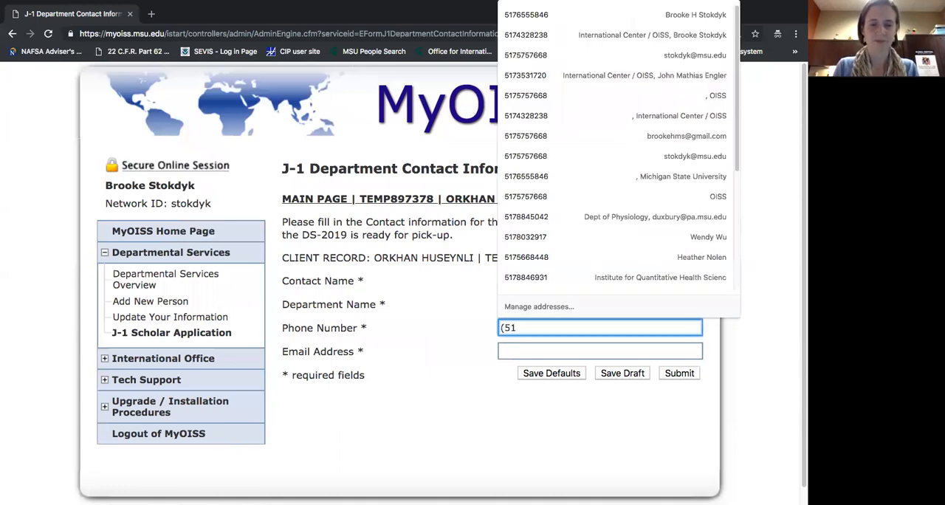
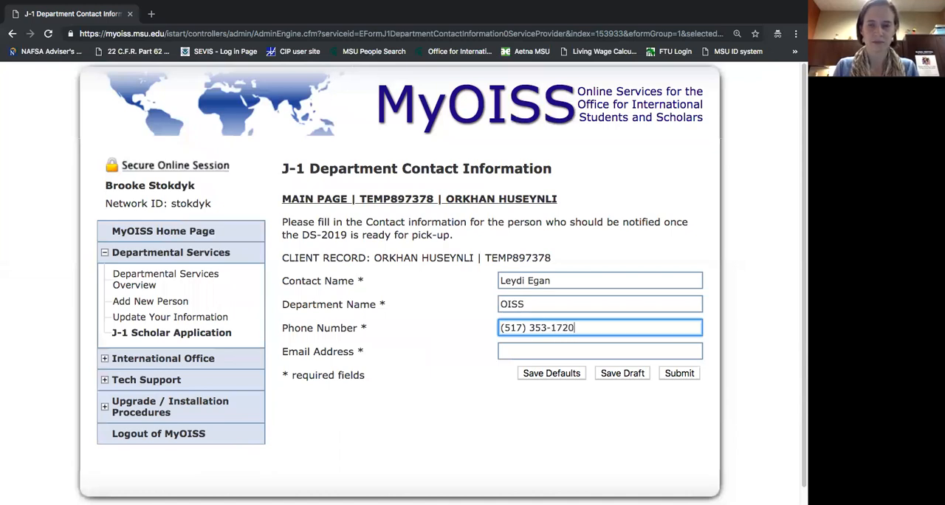
key(Tab)
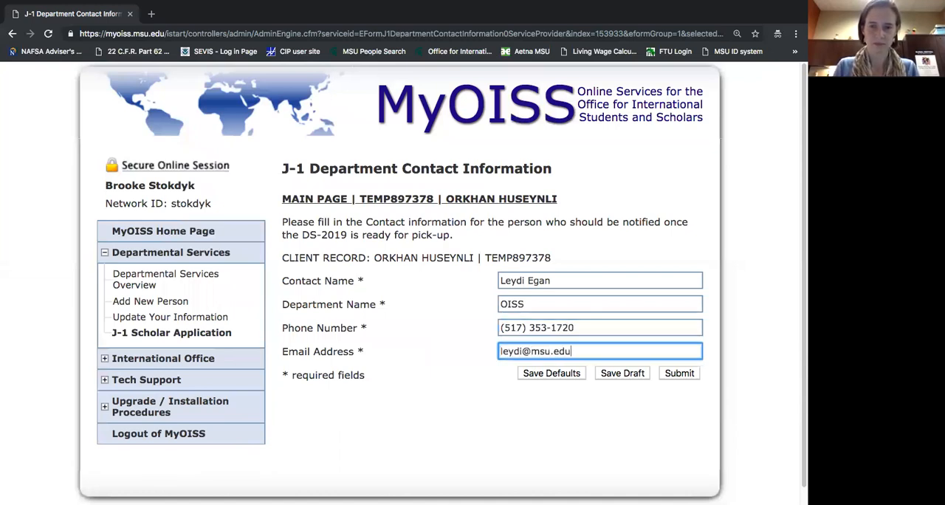
Submit the department contact information, and open the J-1 Program Information form.
click(689, 374)
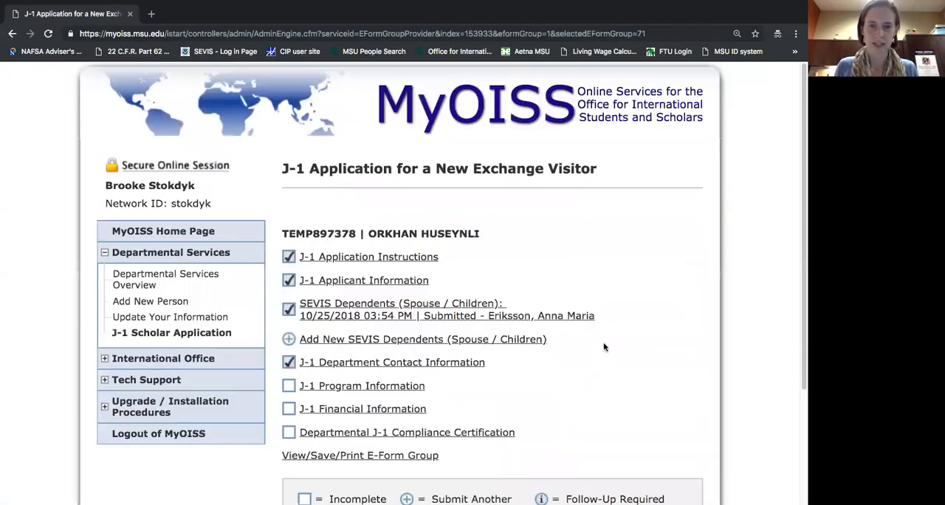
scroll(598, 345, down, 1)
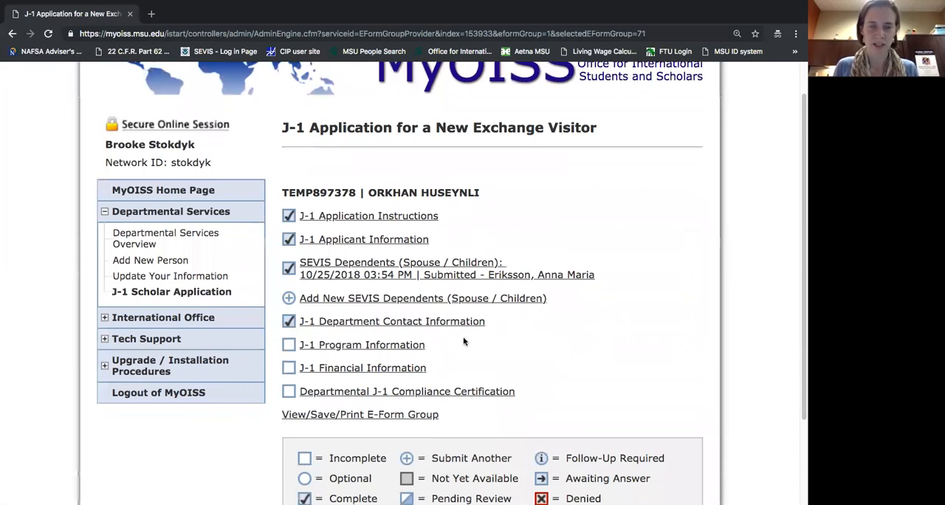
click(392, 346)
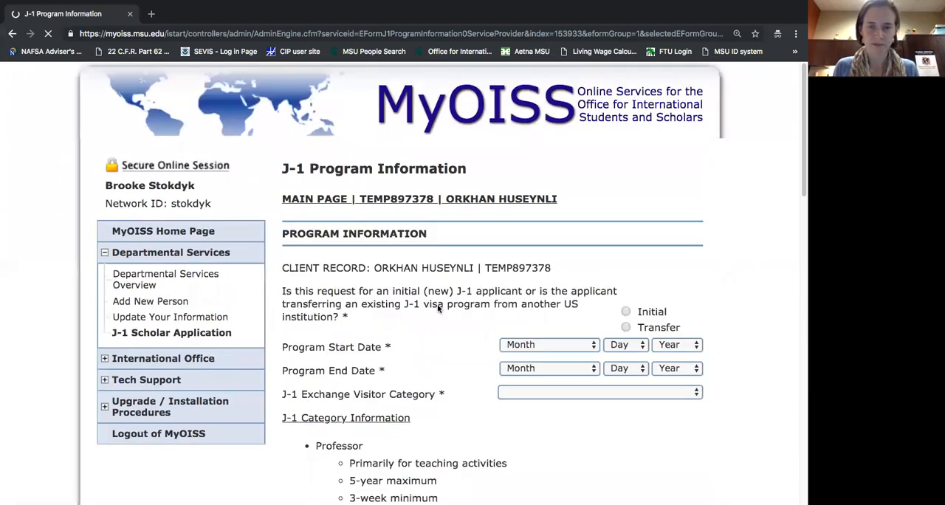
Mark the J-1 request as Initial, and switch it to Transfer to bring up the Transferring Institution details.
scroll(438, 299, up, 10)
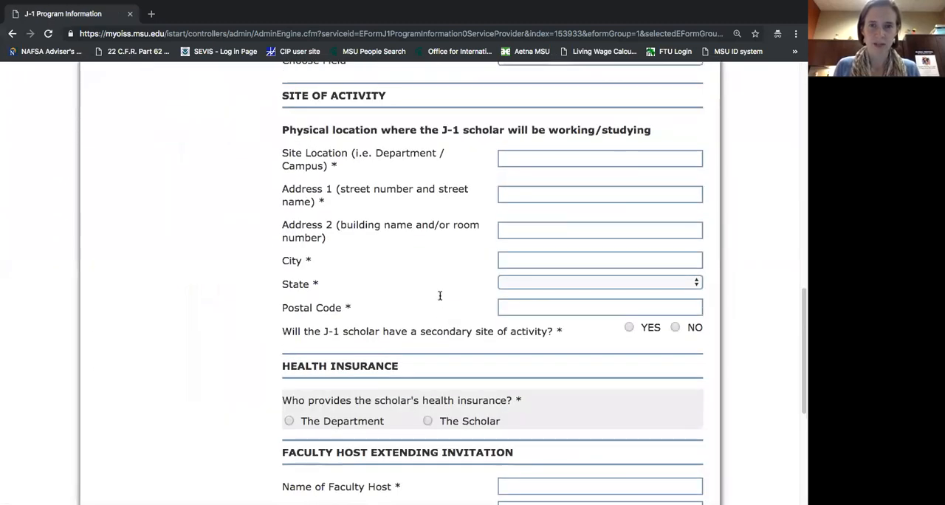
scroll(440, 295, up, 3)
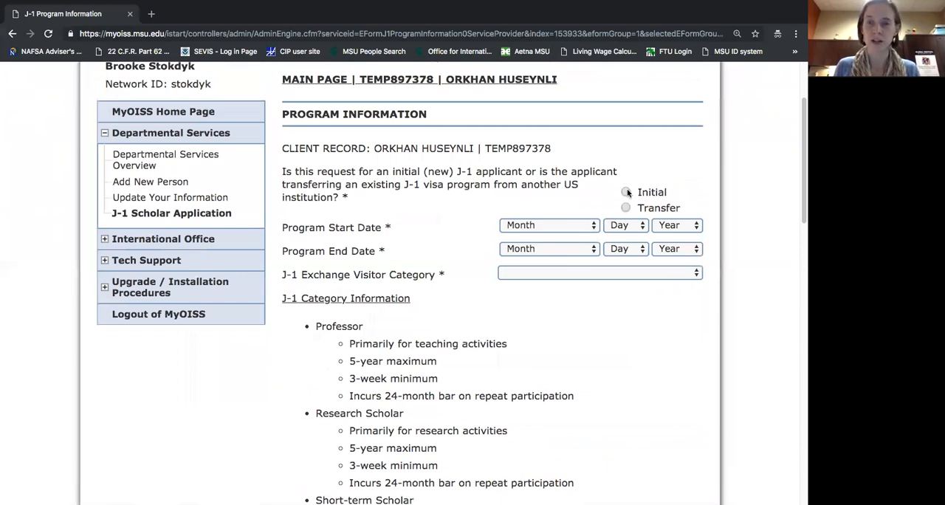
click(626, 193)
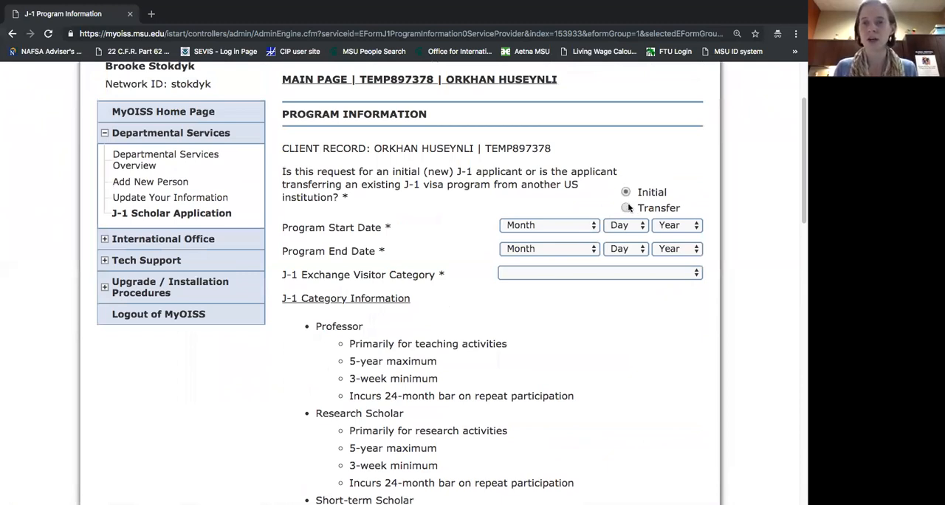
click(626, 208)
right_click(518, 221)
click(500, 208)
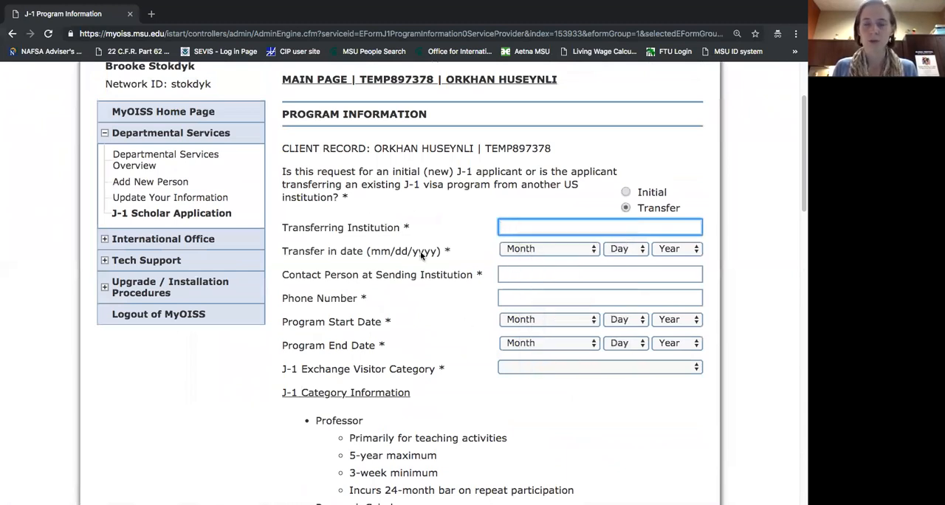
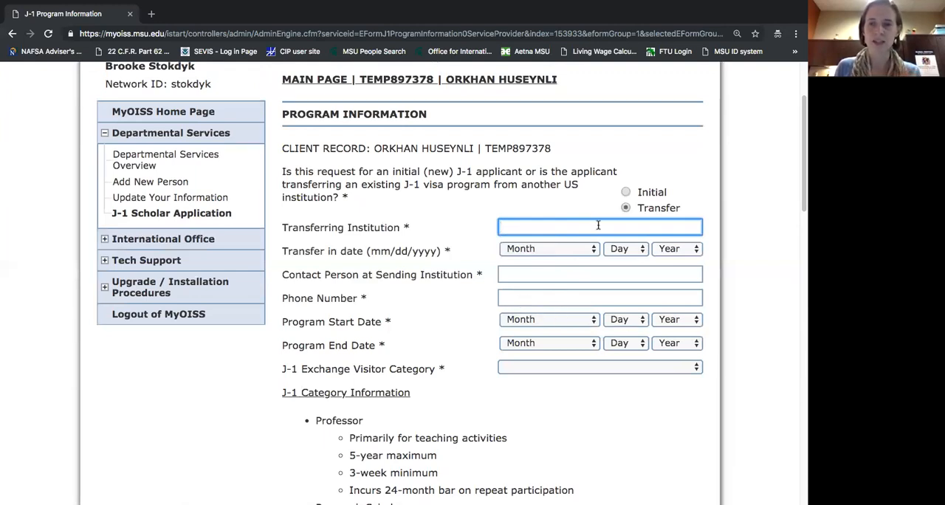
Mark the J-1 request as Initial, and set the Program Start Date to January 1, 2019.
click(626, 192)
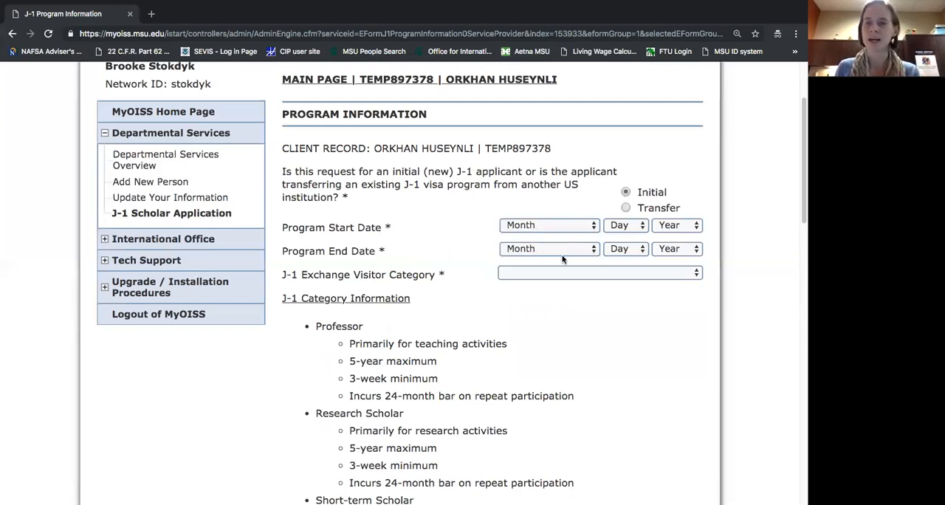
click(564, 228)
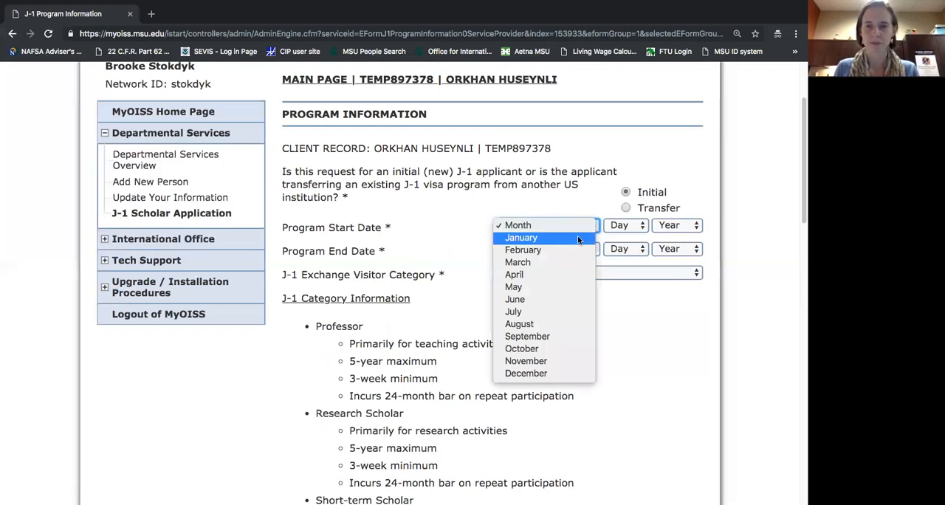
click(578, 238)
click(619, 225)
click(619, 238)
click(672, 227)
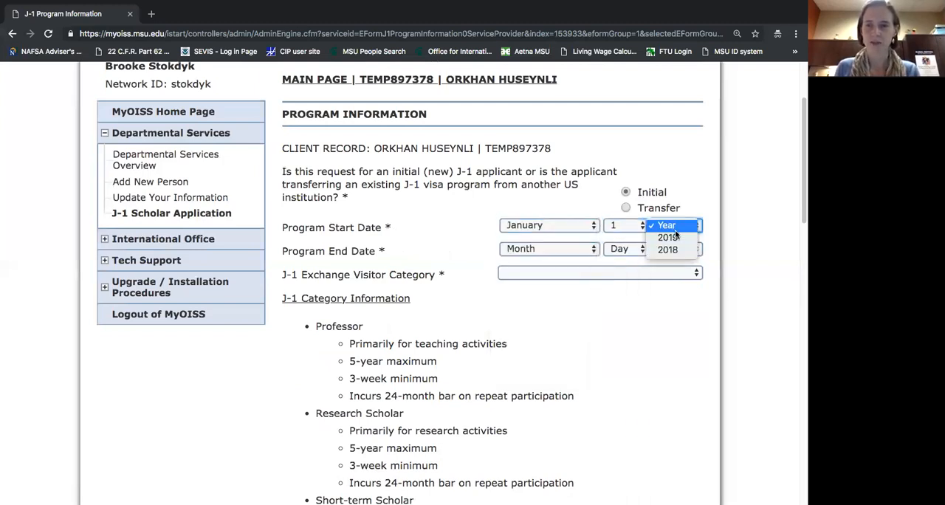
click(668, 237)
Set the Program End Date to January 1, 2020.
click(562, 250)
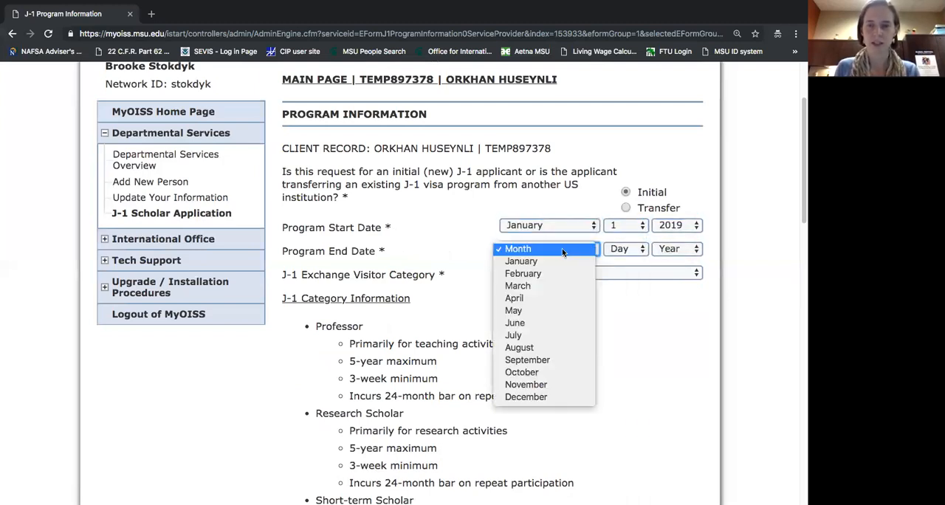
click(561, 261)
click(617, 249)
click(619, 263)
click(669, 251)
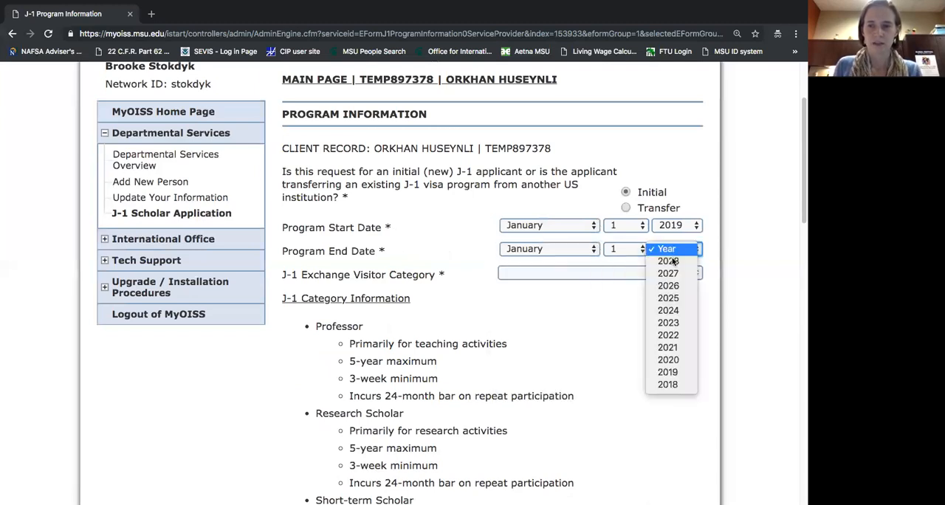
click(667, 360)
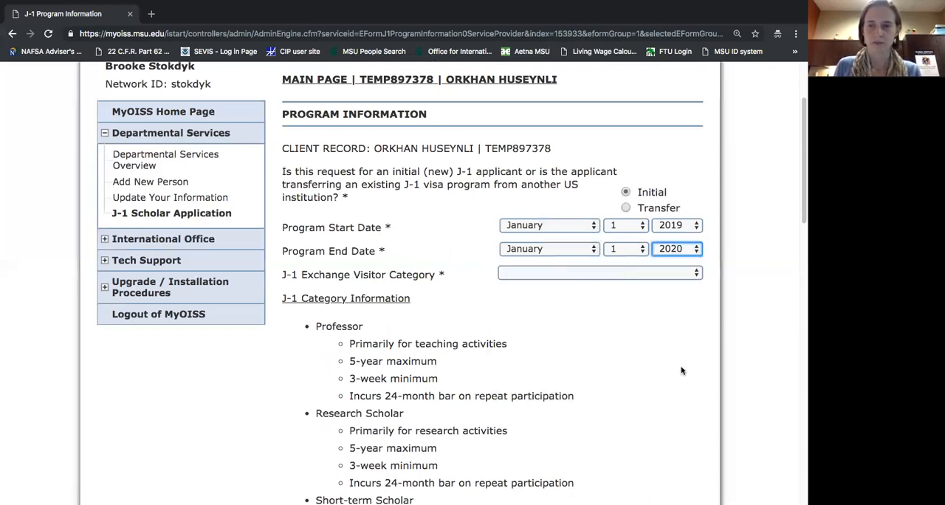
Choose Research Scholar as the J-1 Exchange Visitor Category.
click(537, 275)
click(537, 275)
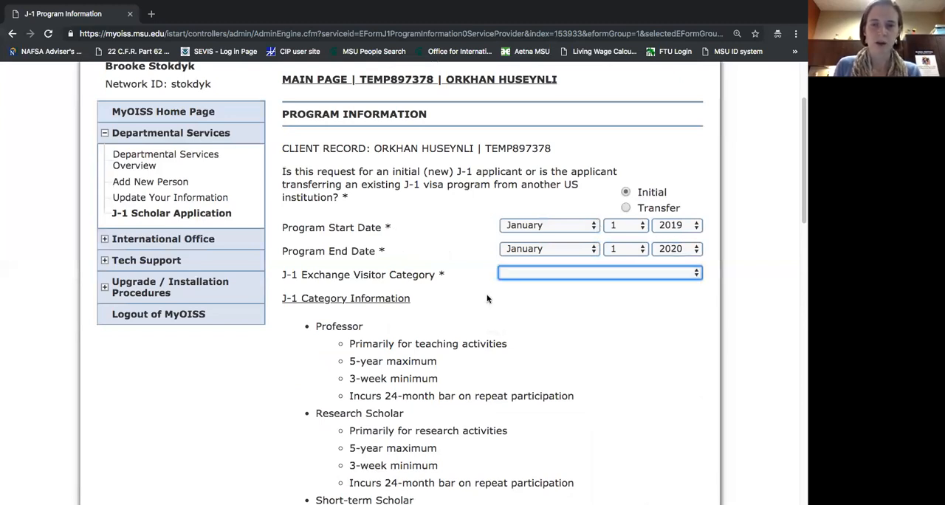
scroll(424, 297, down, 3)
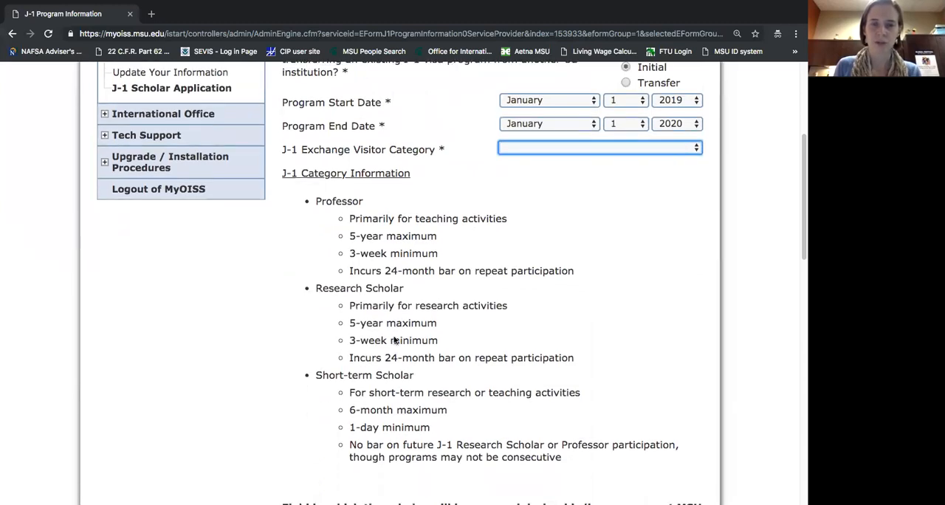
click(524, 150)
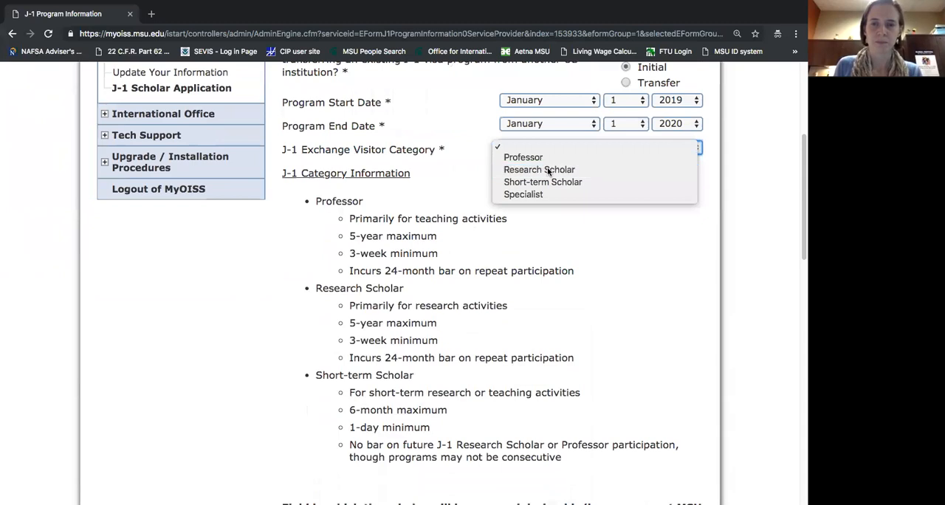
click(547, 170)
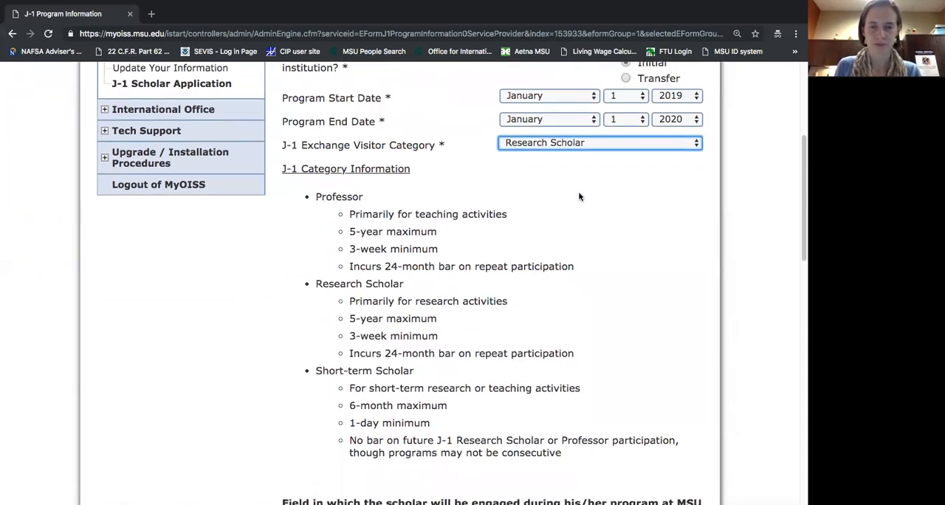
Choose ENGINEERING as the category of the scholar's field of engagement at MSU.
scroll(579, 197, down, 1)
scroll(579, 196, down, 5)
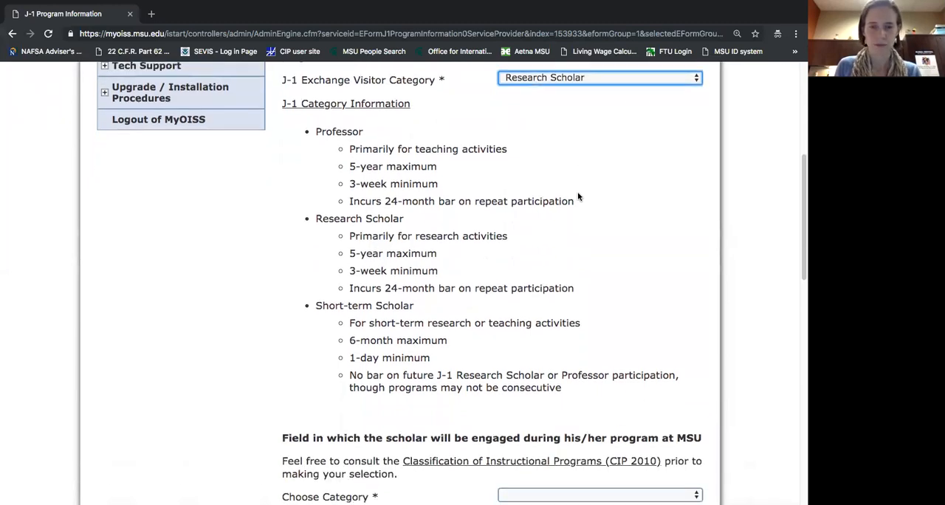
scroll(579, 197, down, 3)
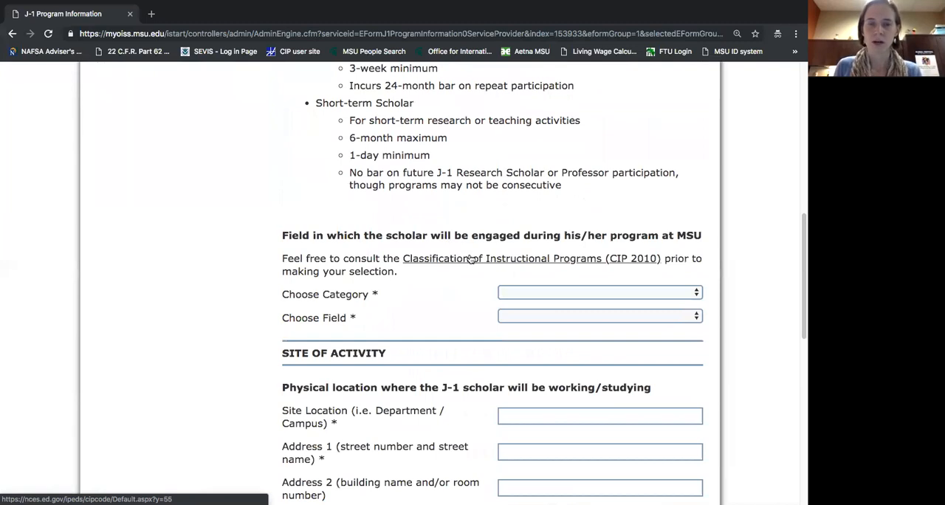
click(525, 293)
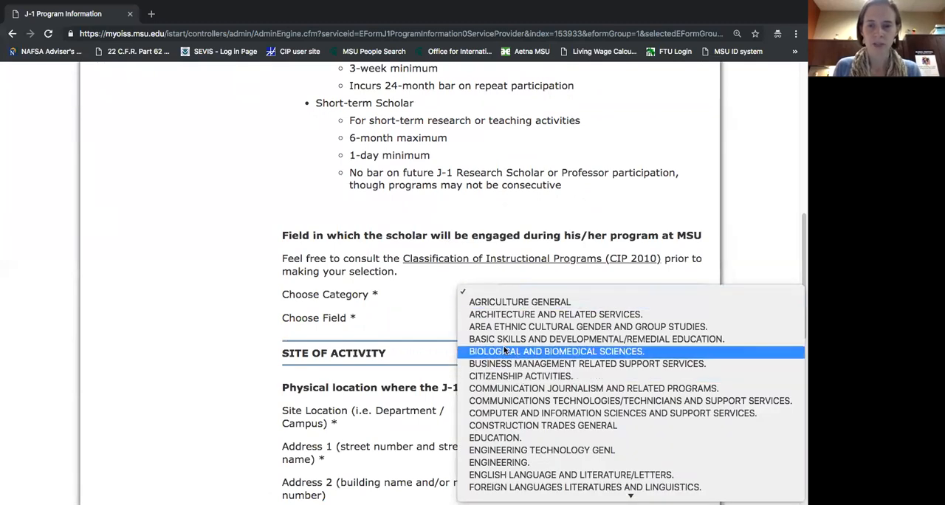
click(516, 464)
Choose Biomedical/Medical Engineering as the scholar's specific field.
click(527, 318)
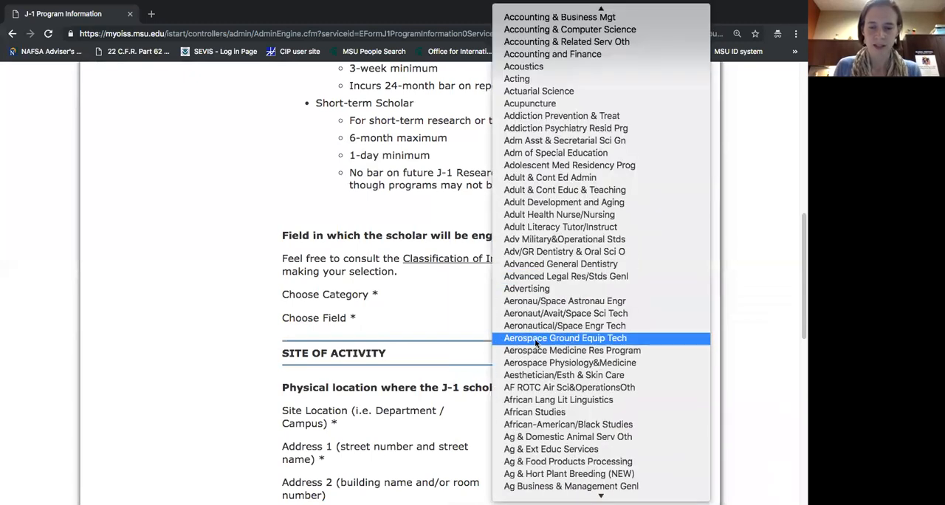
text(biom)
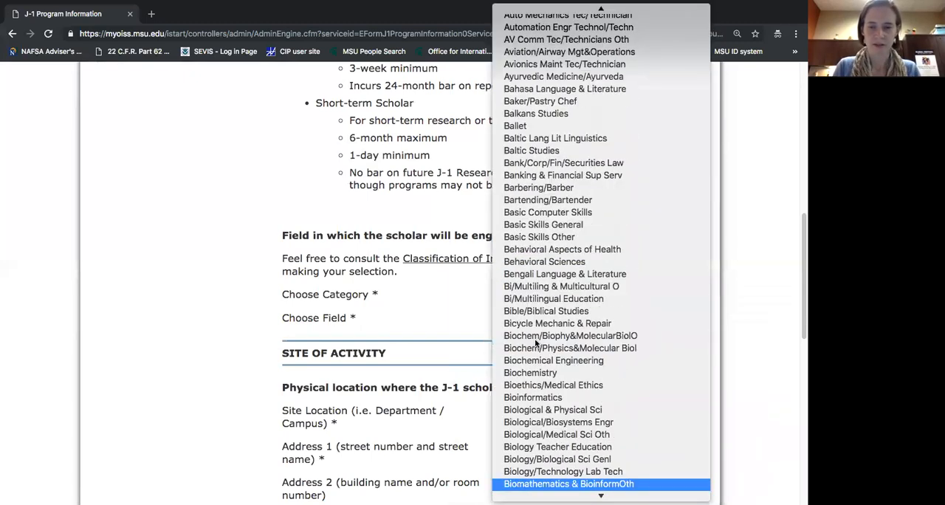
key(Down)
key(Down)
key(Down)
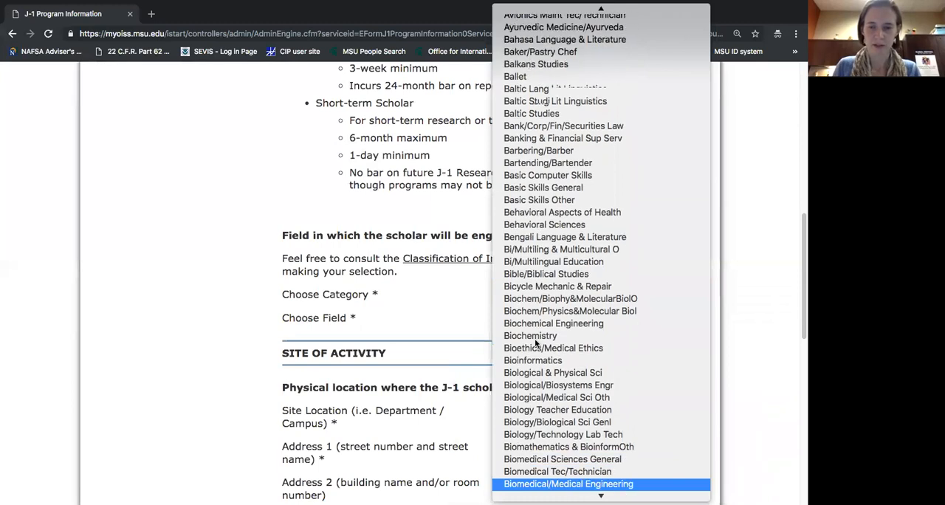
key(Down)
key(Up)
key(Return)
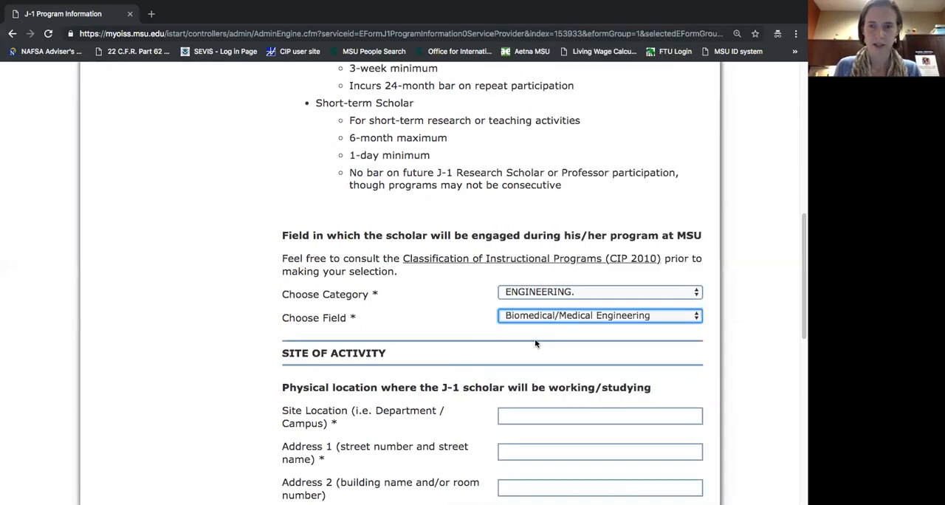
click(477, 316)
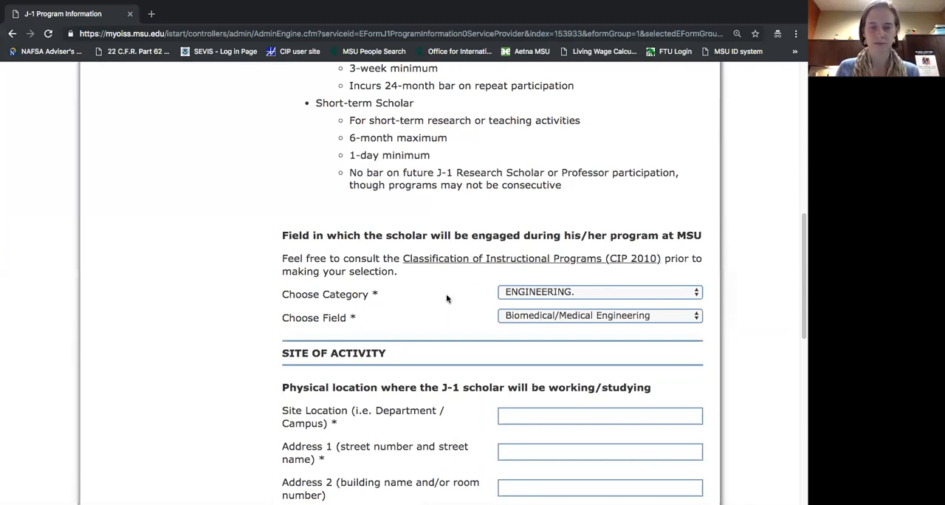
Enter the site of activity's street address in Site Location, and move it from there to Address 1.
scroll(445, 296, down, 2)
scroll(445, 290, down, 3)
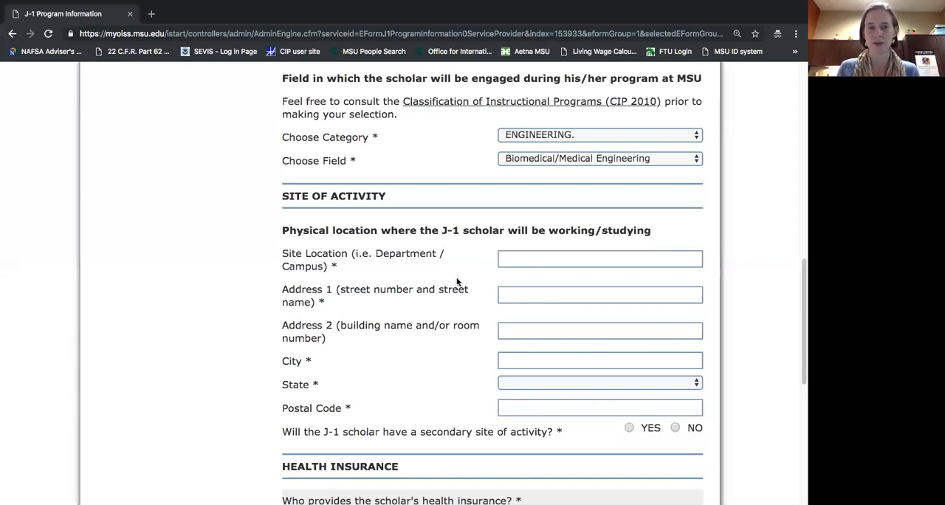
click(521, 258)
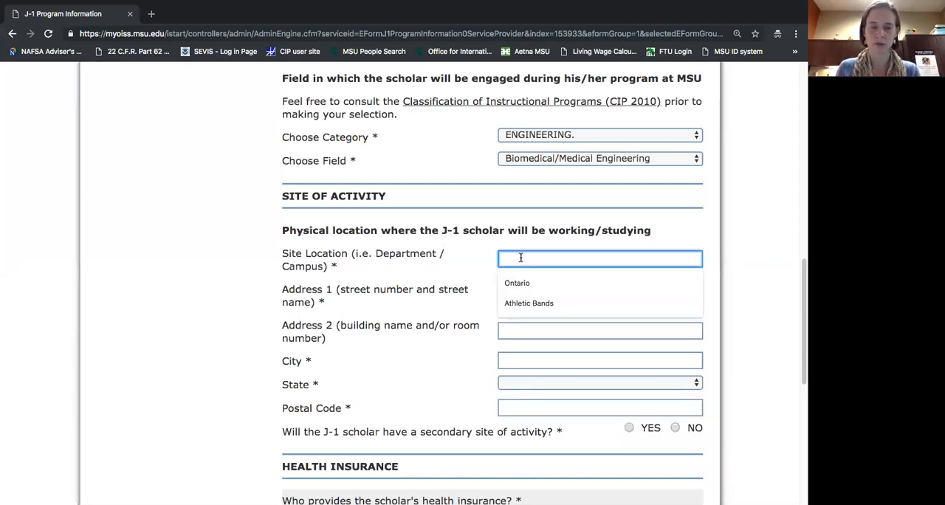
text(42)
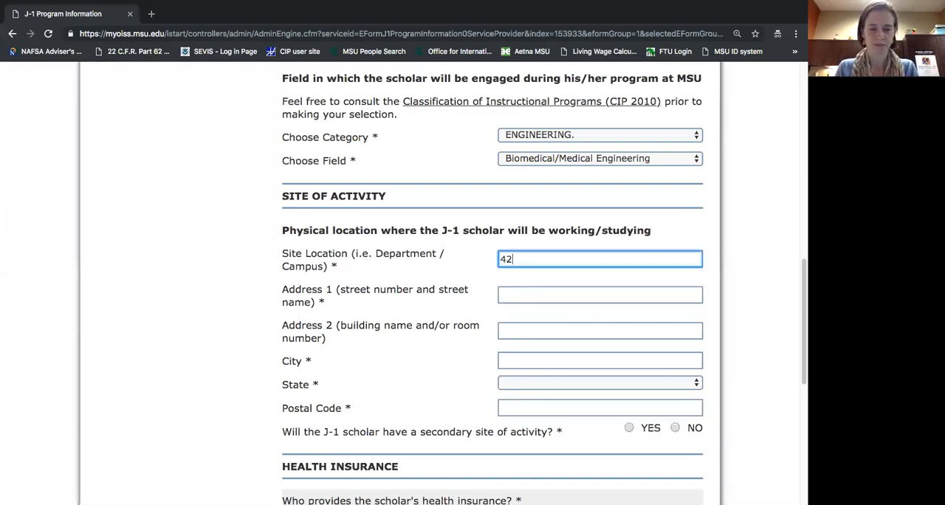
text(8 S S)
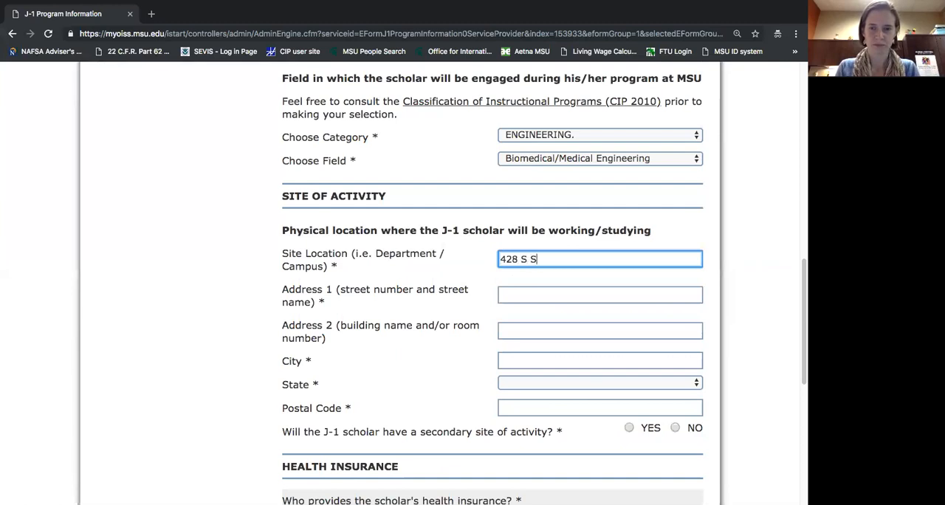
text(haw Ln)
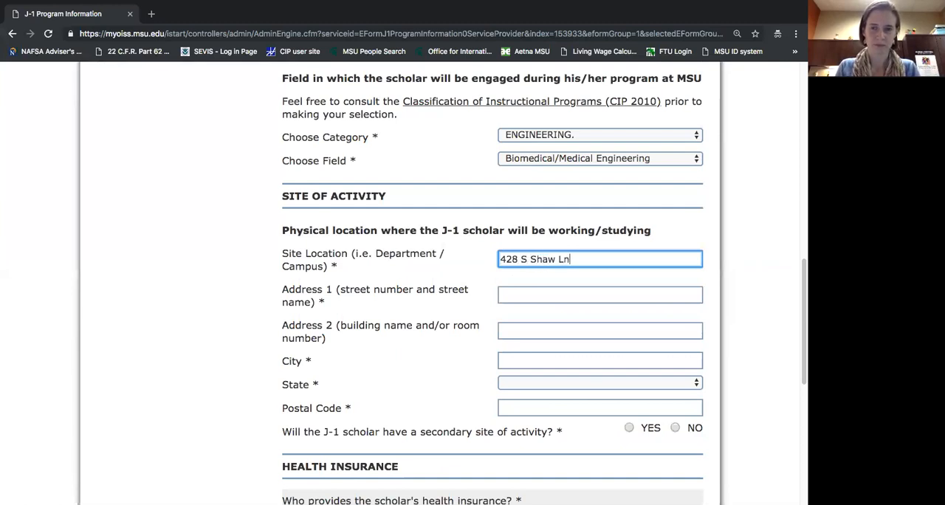
drag(572, 260, 498, 257)
key(super+c)
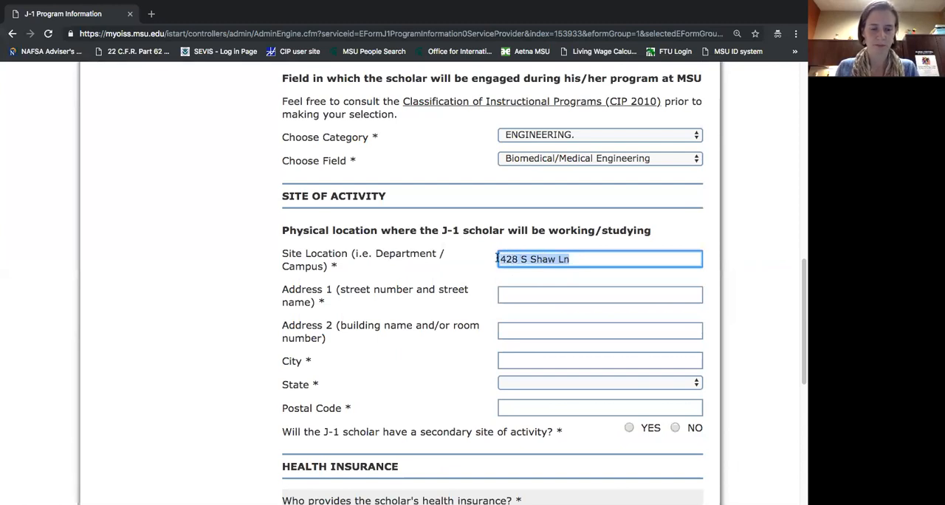
click(529, 296)
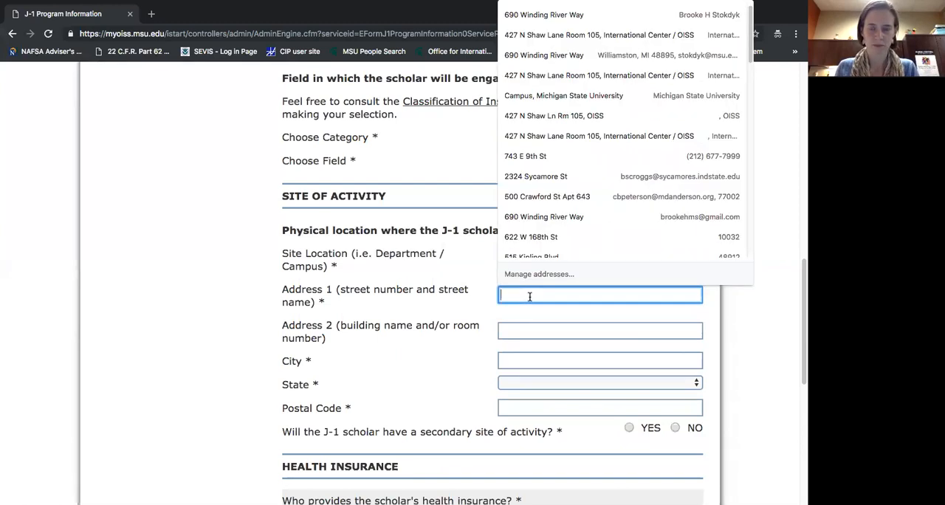
key(super+v)
Enter Biomedical Engineering as the Site Location, and fill in Address 2 with the site's building name and room number.
click(532, 256)
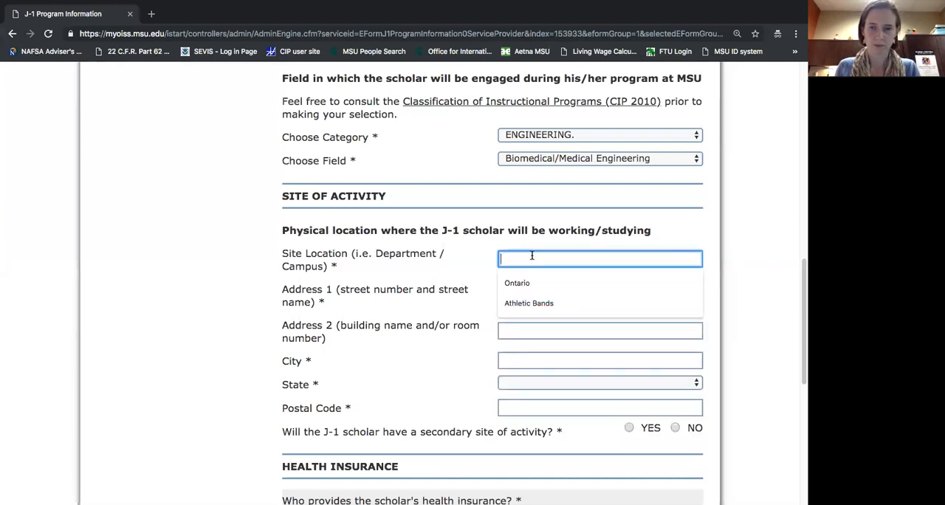
text(Bi)
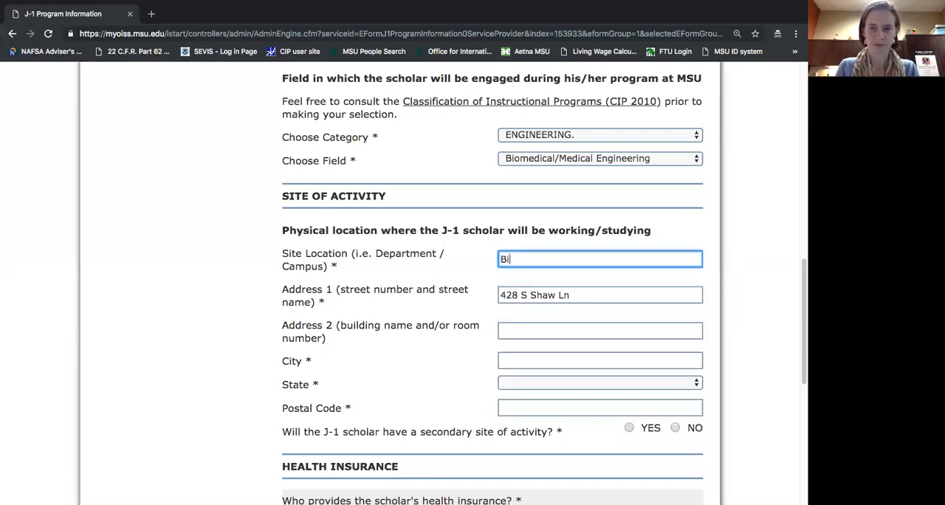
text(omedical Engineering)
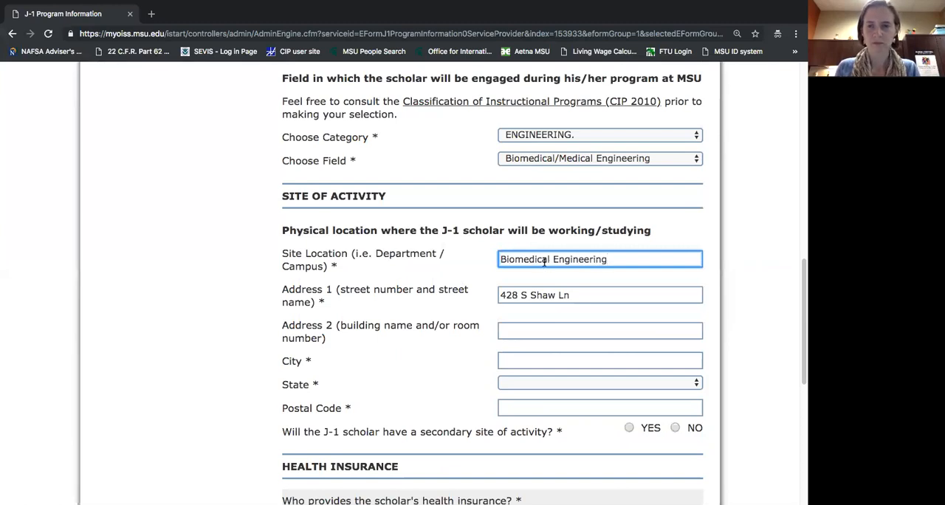
click(522, 327)
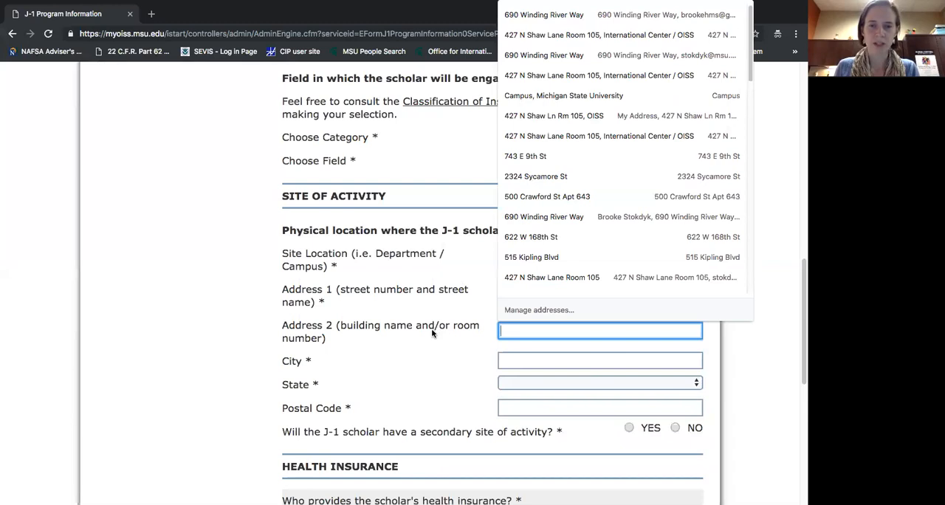
text(En)
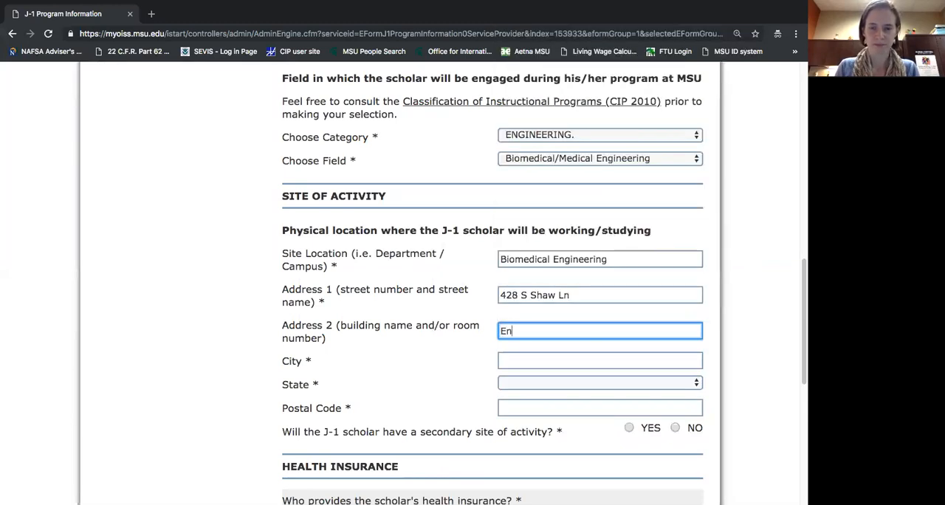
text(gineering B)
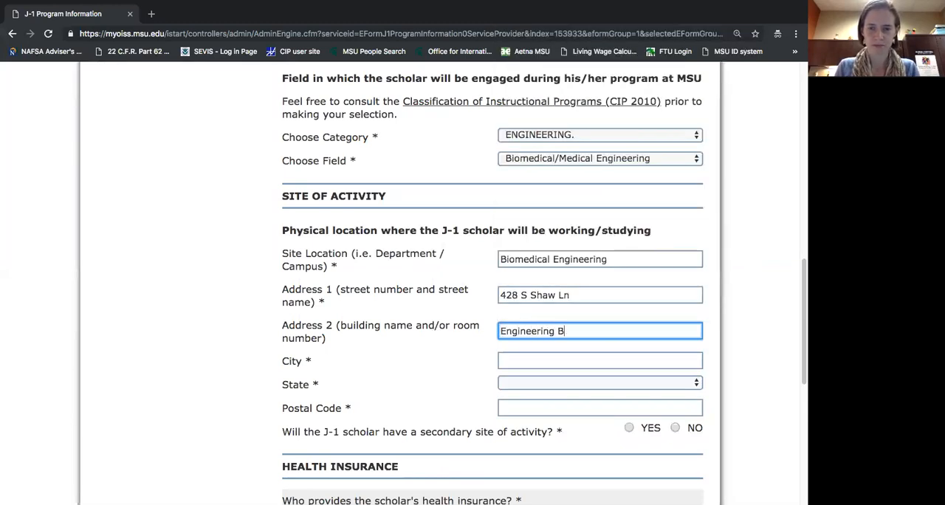
text(uilding Room 1)
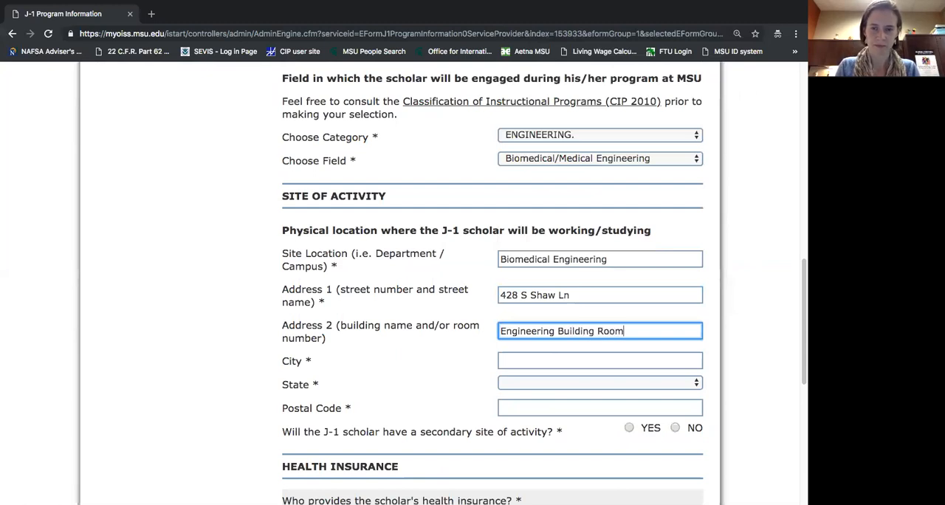
Fill in the city, state and postal code of the site of activity.
click(551, 361)
text(East Lansing)
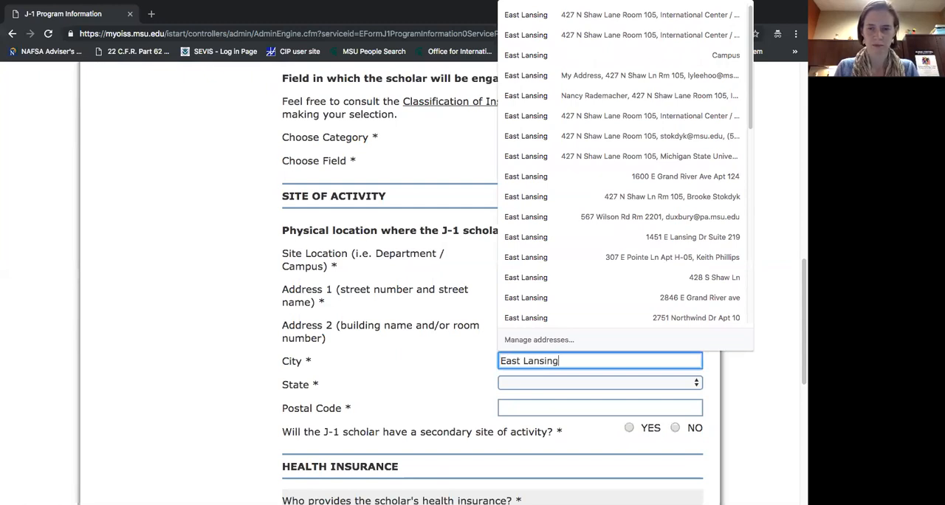
key(Tab)
text(Mi)
key(Tab)
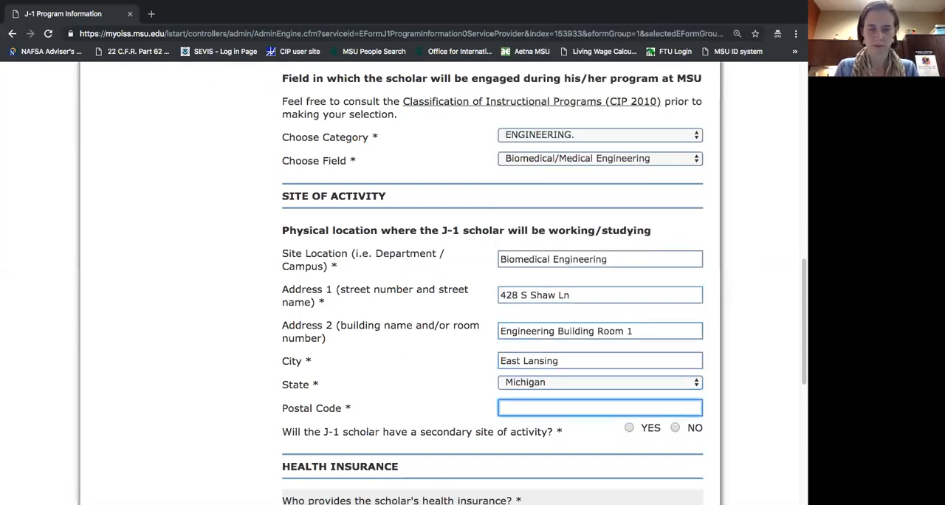
text(48824)
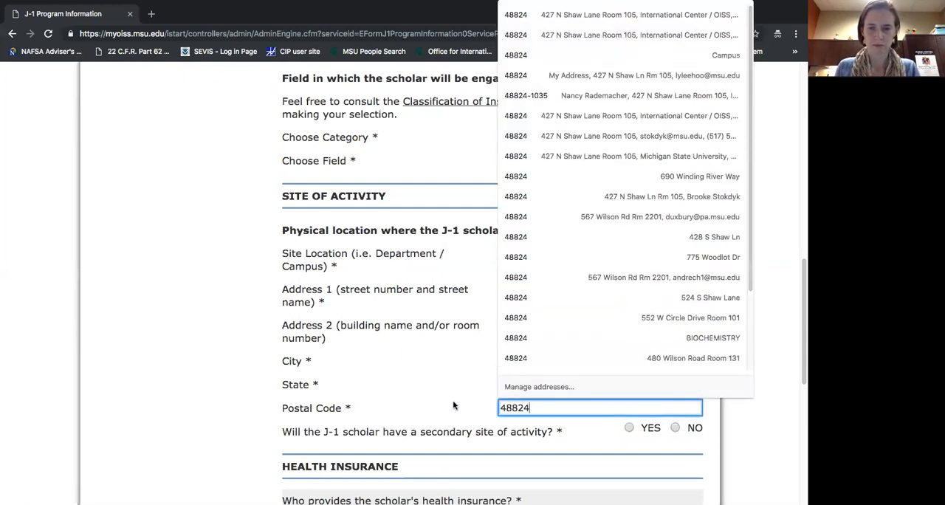
Answer No to whether the J-1 scholar will have a secondary site of activity.
click(454, 405)
scroll(630, 441, down, 1)
scroll(630, 440, down, 2)
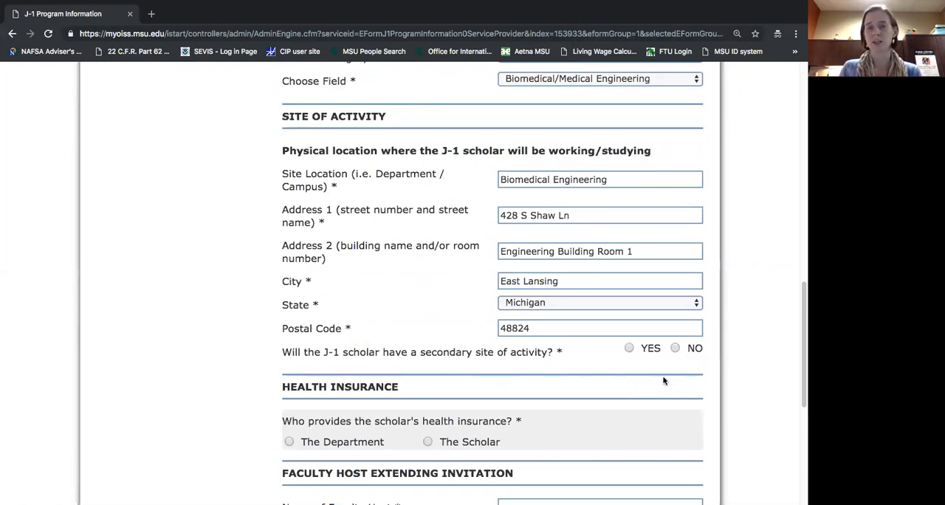
click(629, 349)
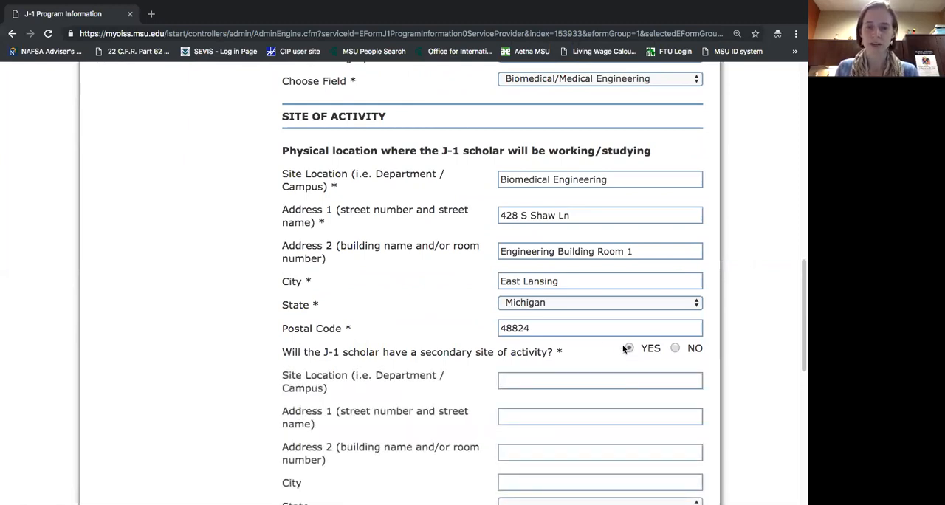
scroll(607, 348, down, 2)
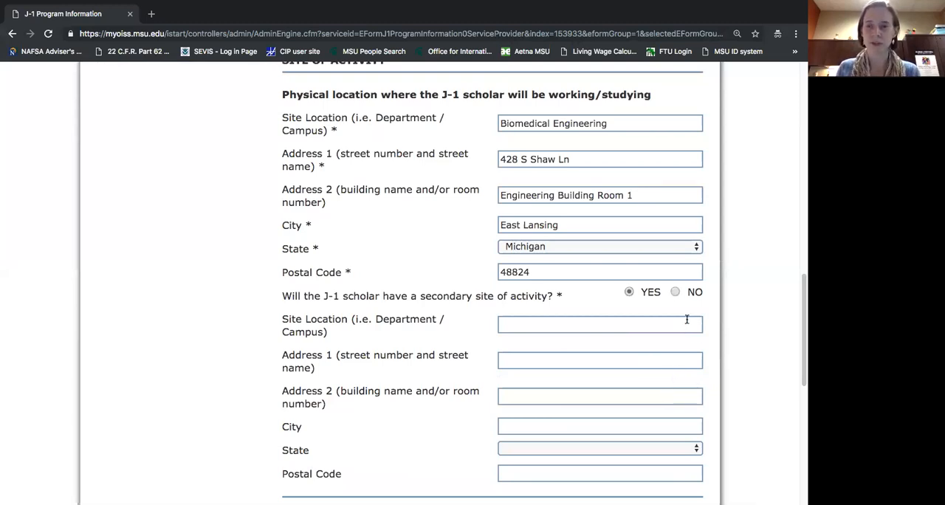
click(675, 293)
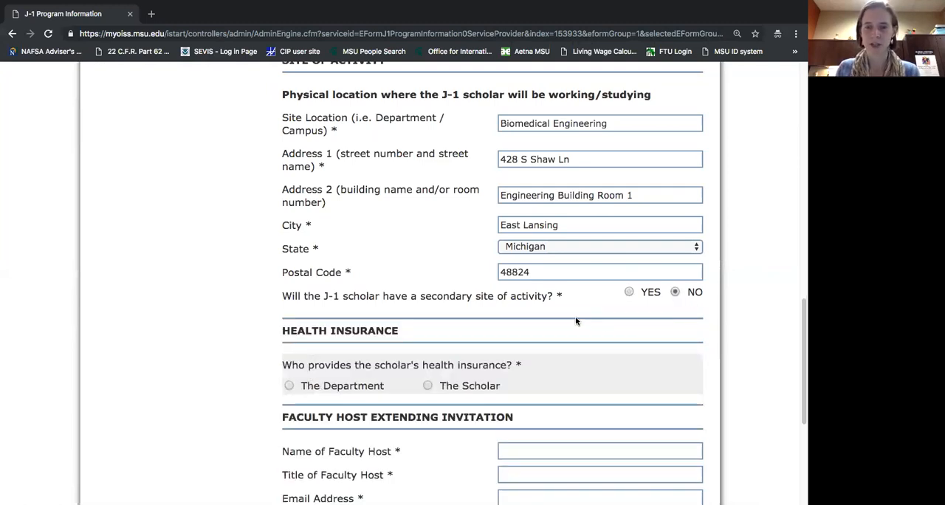
Choose The Scholar as the one who provides the scholar's health insurance.
scroll(578, 322, down, 1)
scroll(577, 322, down, 2)
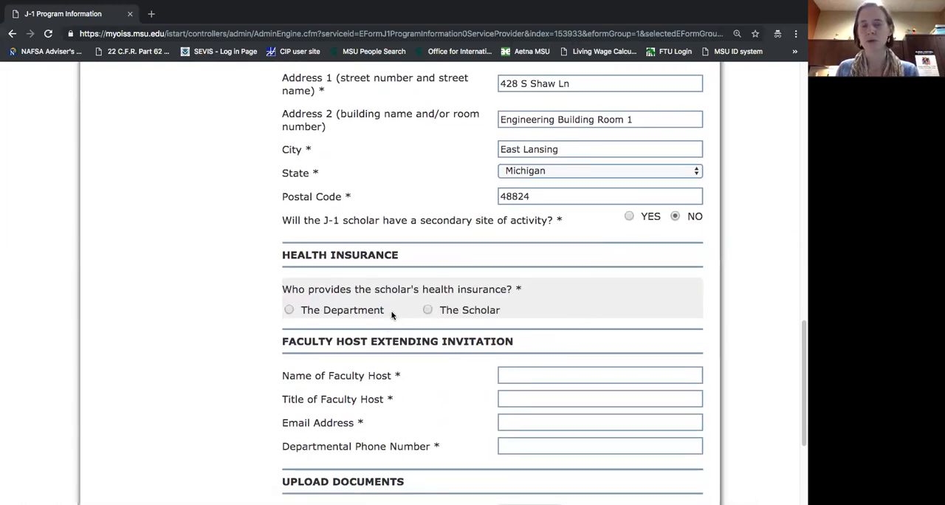
click(289, 310)
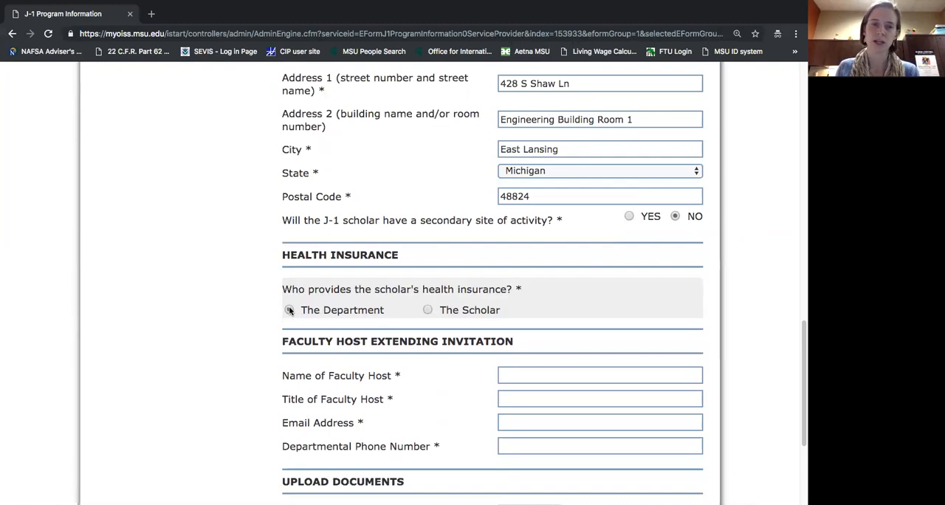
click(427, 310)
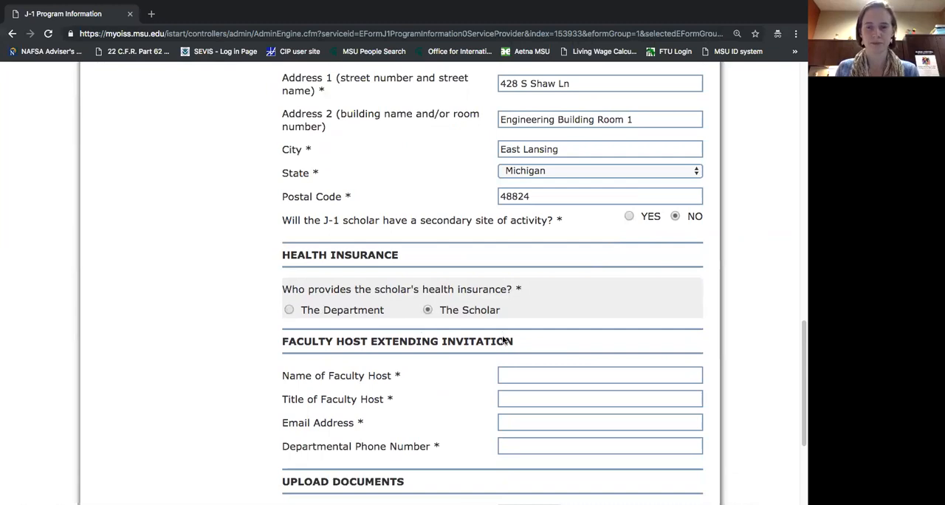
Fill in the name of the faculty host extending the invitation, and enter Professor as the host's title.
scroll(573, 291, down, 2)
scroll(572, 288, down, 1)
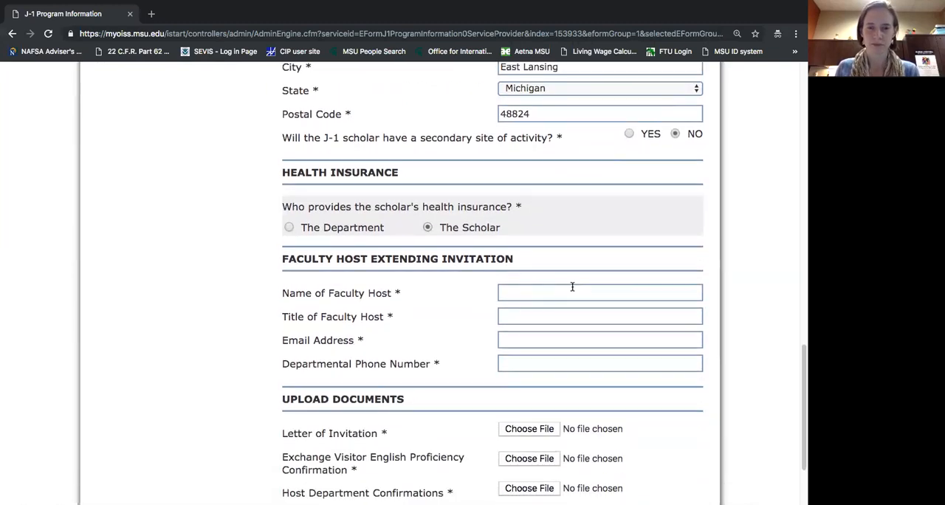
click(568, 292)
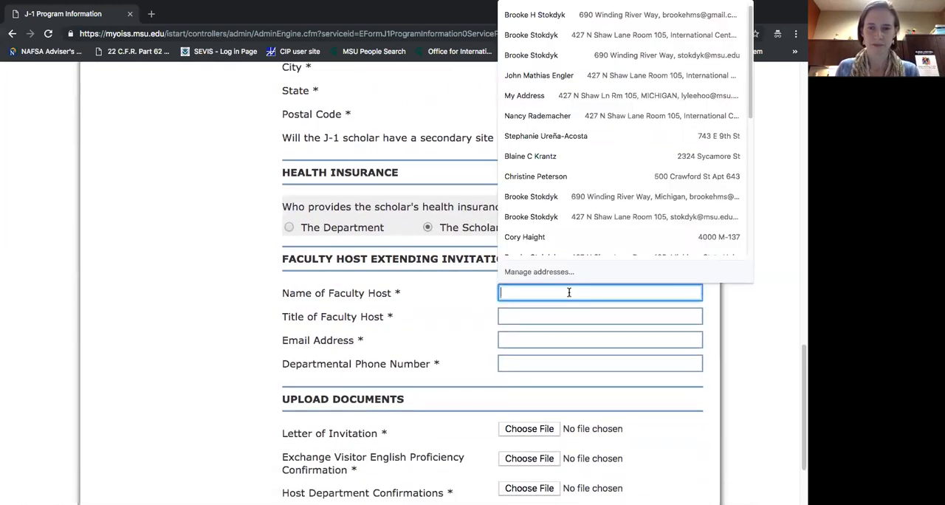
click(446, 296)
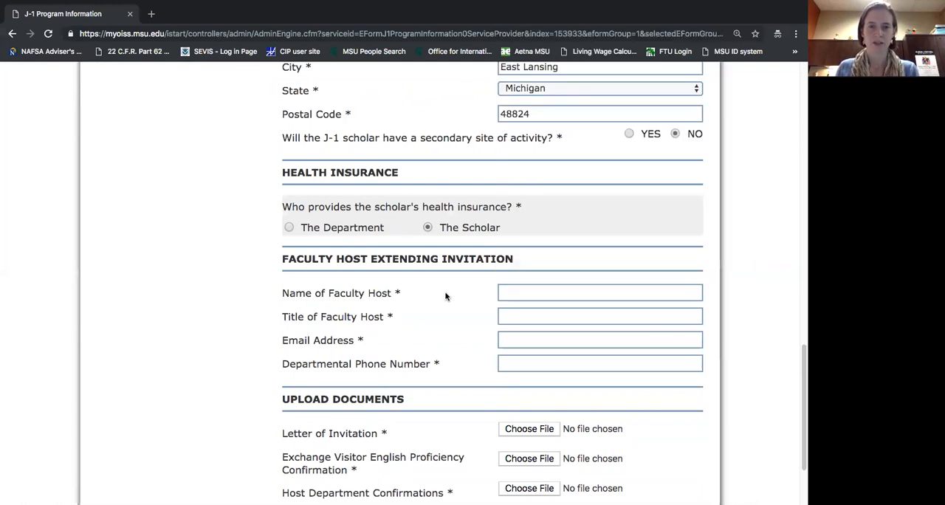
click(503, 290)
text(Smart Lady)
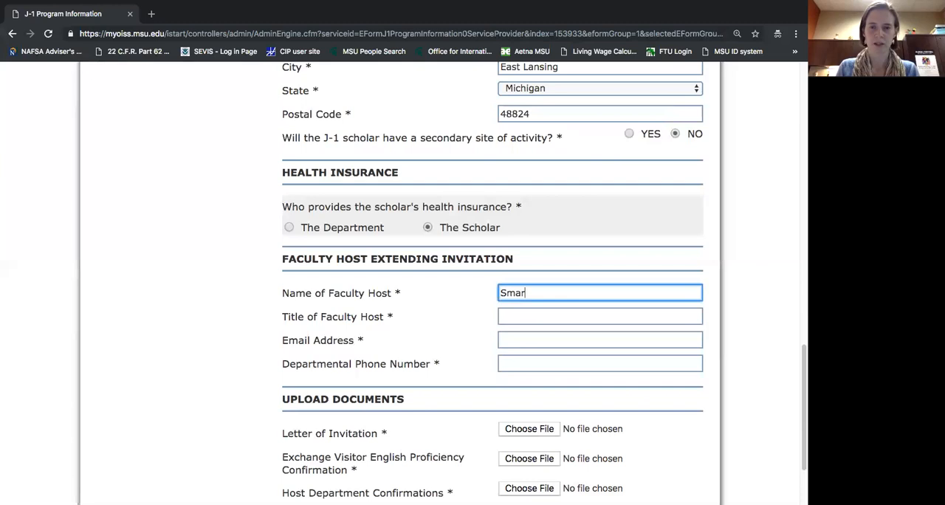
click(529, 317)
text(Professor)
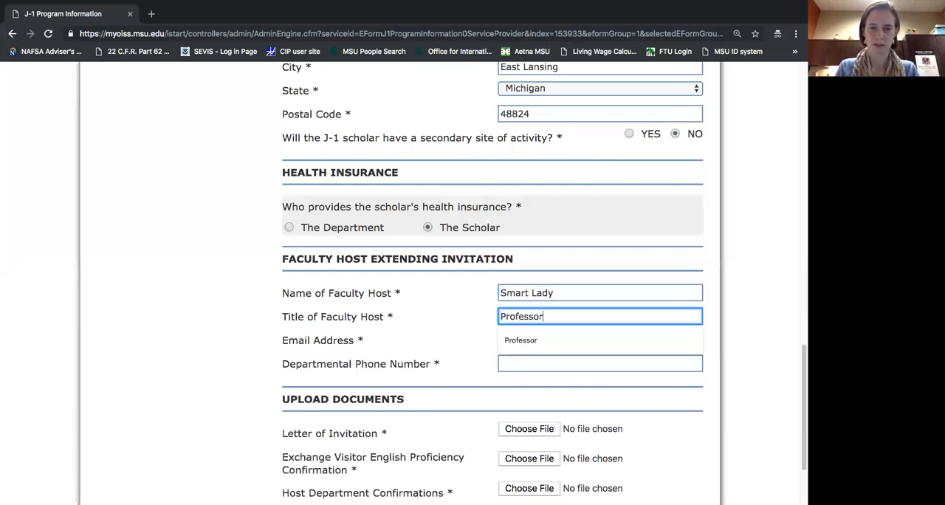
Fill in the faculty host's email address and departmental phone number.
key(Tab)
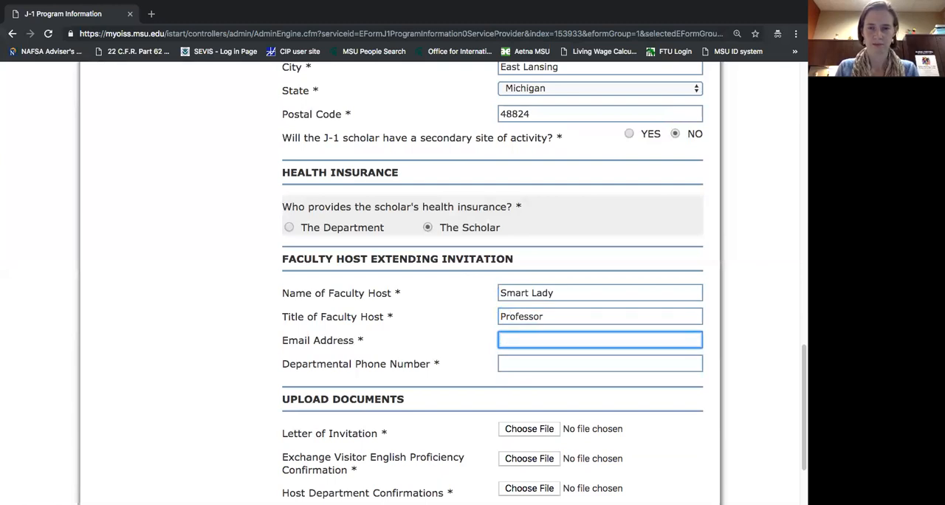
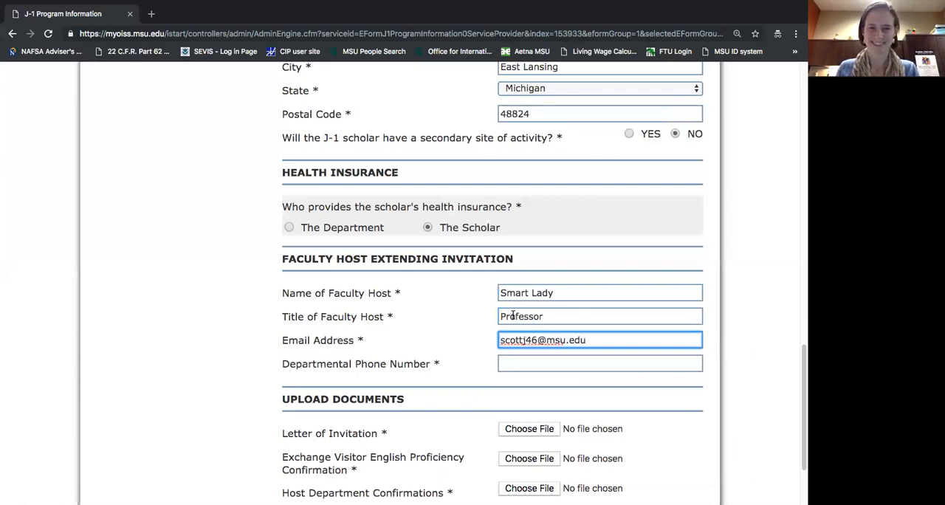
click(517, 362)
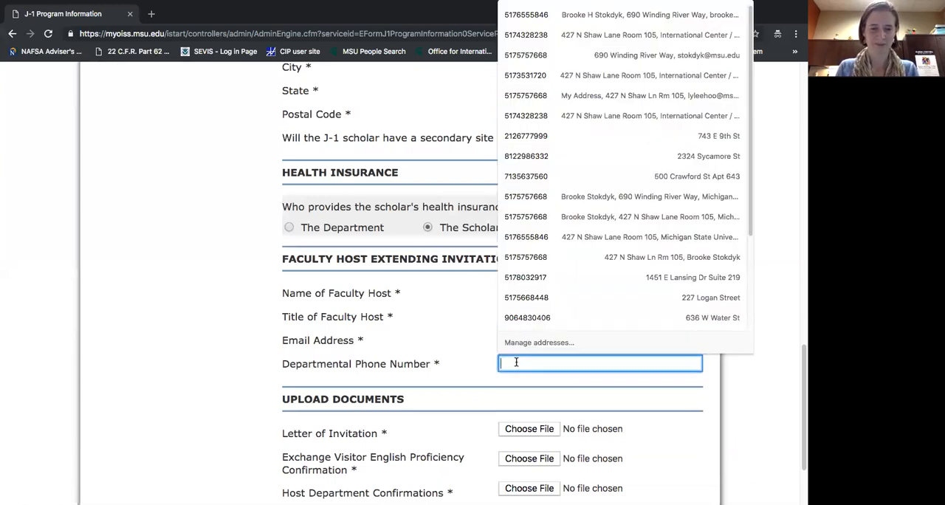
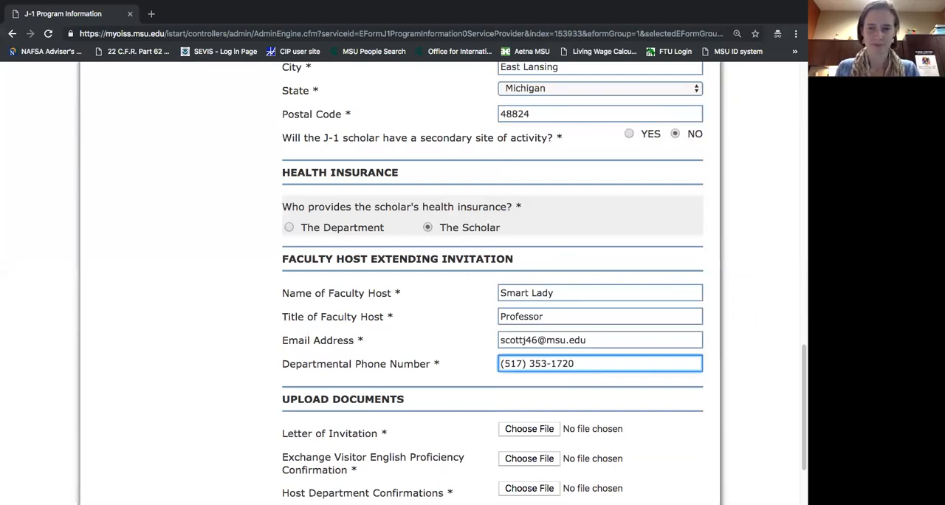
click(460, 376)
Attach the scholar's invitation letter JPEG as Letter of Invitation and the English proficiency PDF as the Exchange Visitor English Proficiency Confirmation.
scroll(460, 375, down, 2)
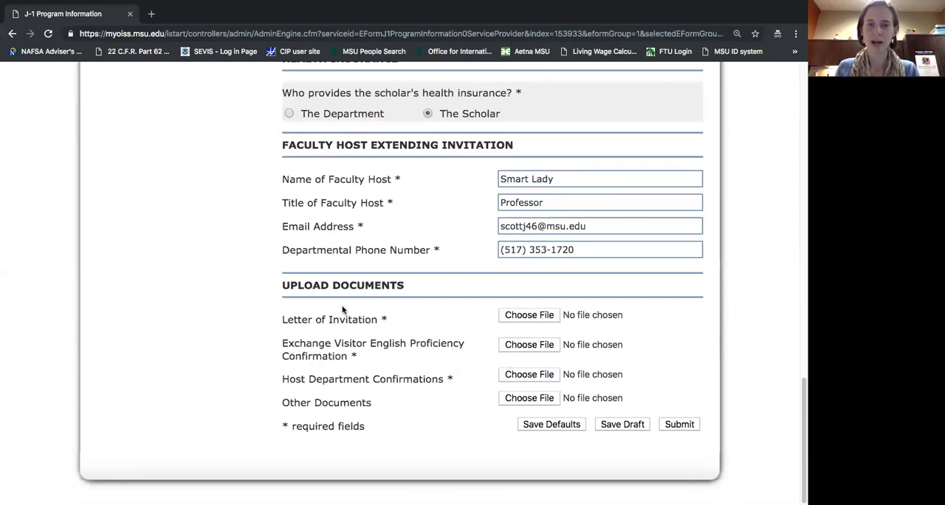
click(530, 317)
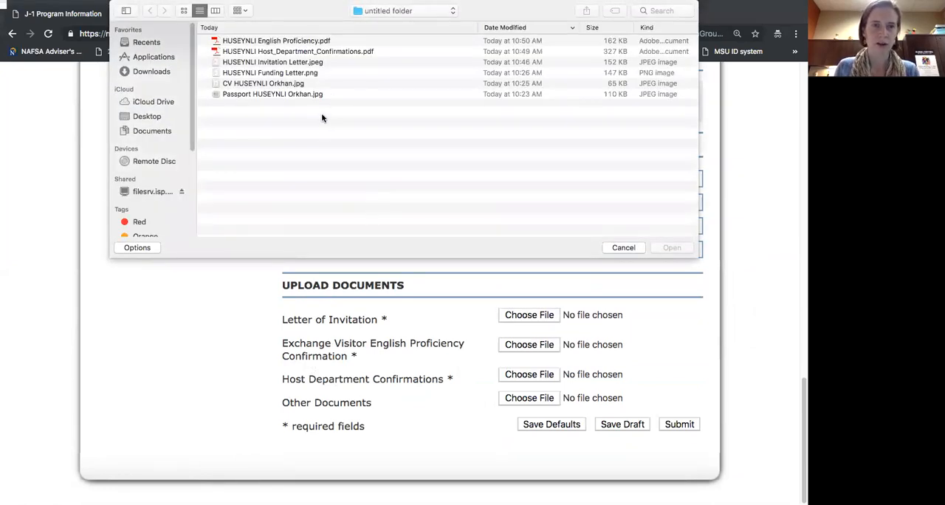
double_click(298, 64)
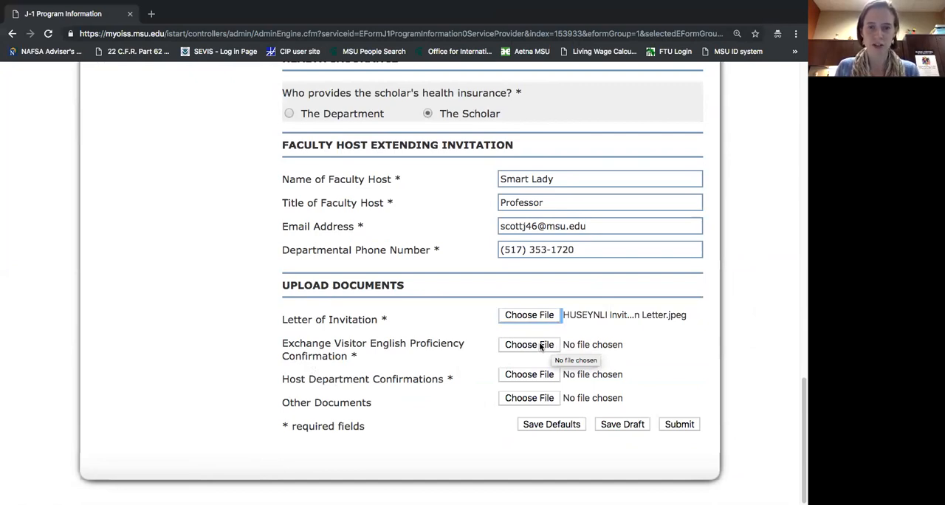
click(542, 345)
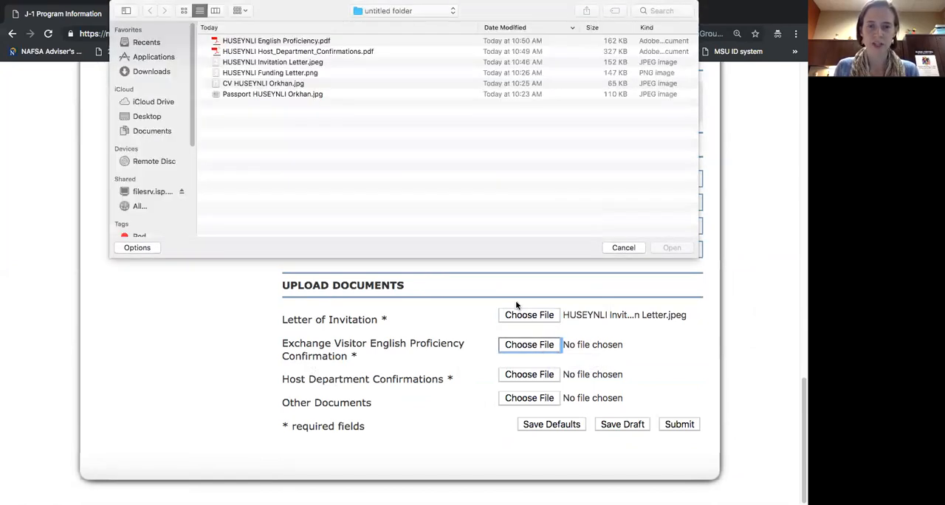
click(298, 42)
double_click(298, 42)
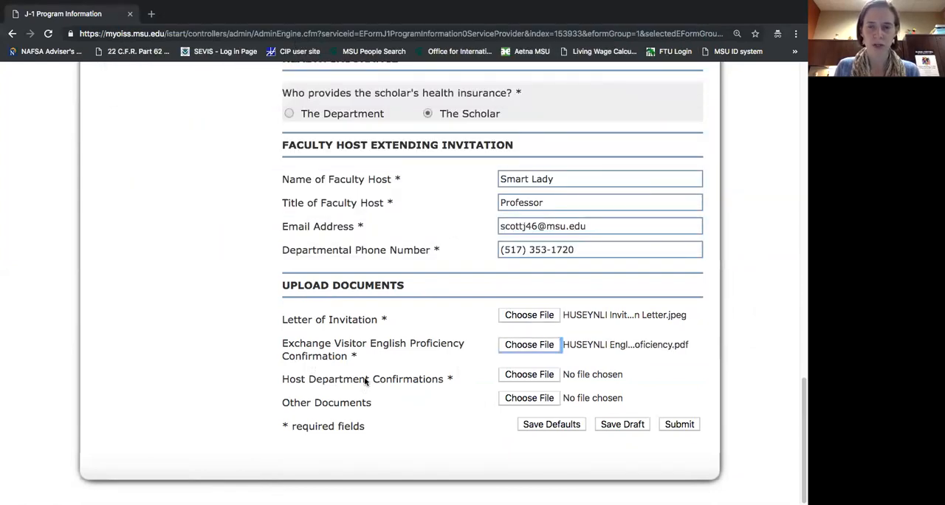
Attach the host department confirmations PDF as Host Department Confirmations, and submit the J-1 Program Information form.
click(520, 377)
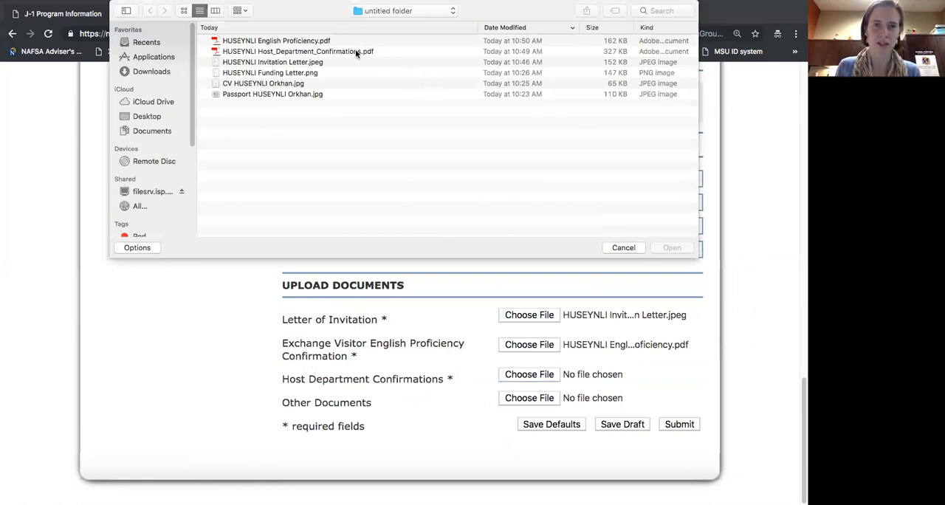
double_click(354, 51)
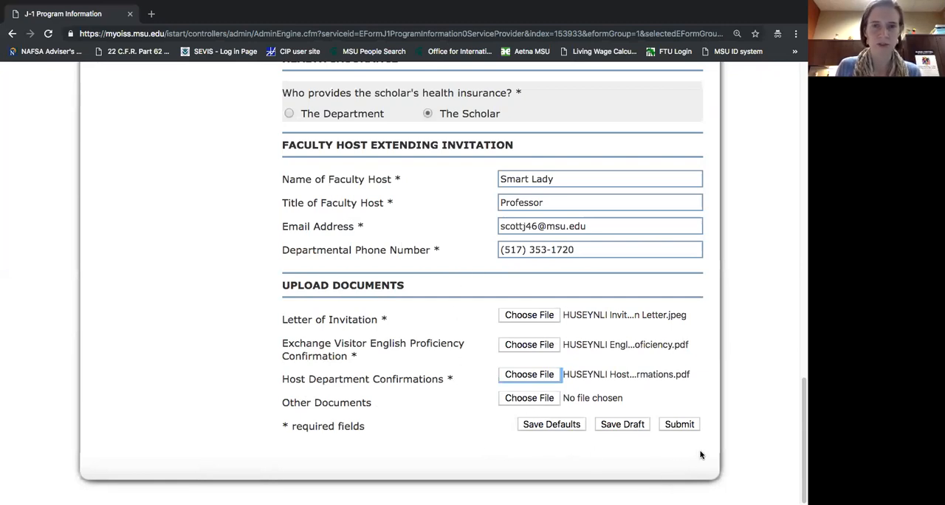
click(673, 425)
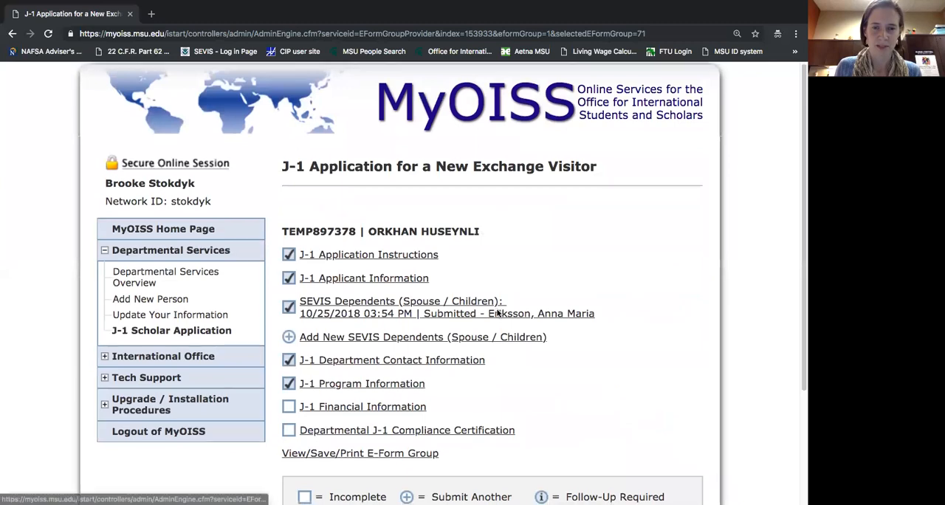
Open the J-1 Financial Information form and read its funding proof and translator certification requirements down to Source of Funding.
scroll(499, 313, down, 3)
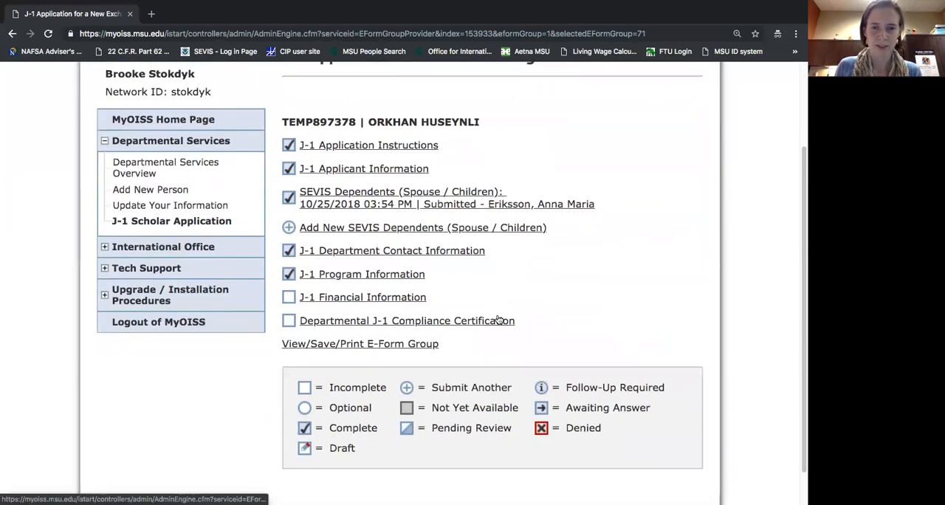
click(389, 298)
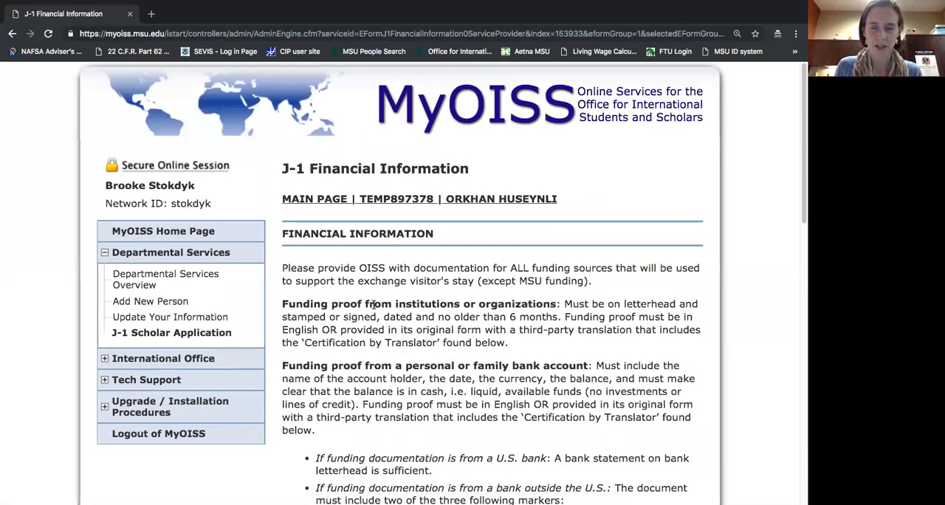
scroll(466, 277, down, 1)
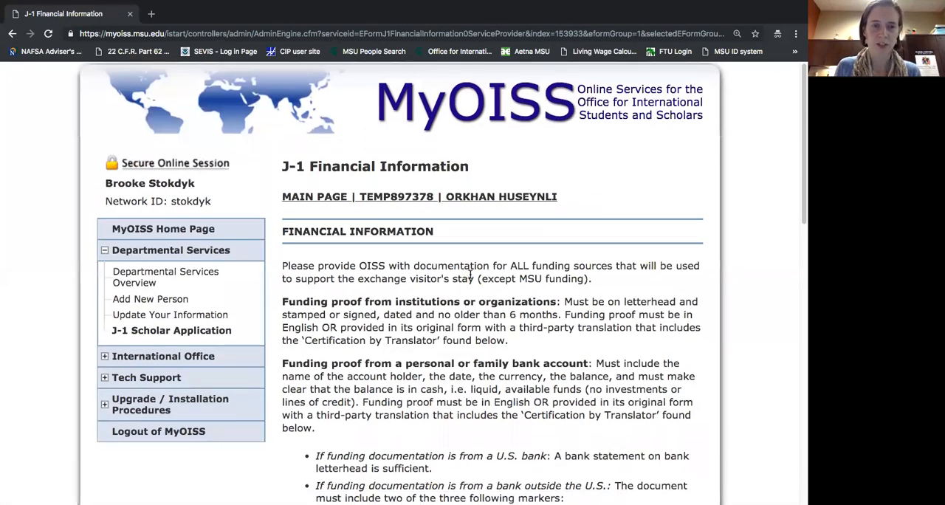
scroll(470, 275, down, 3)
scroll(476, 273, down, 2)
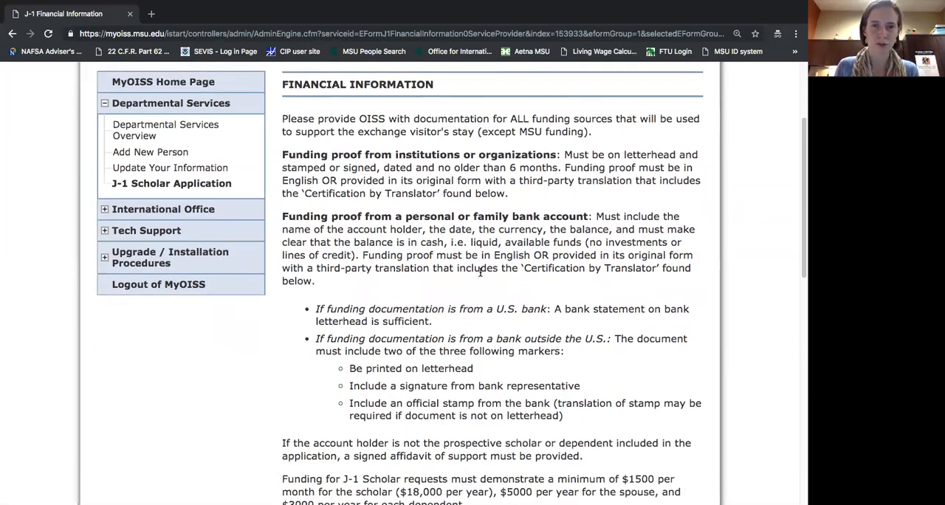
scroll(480, 273, down, 7)
scroll(480, 273, down, 10)
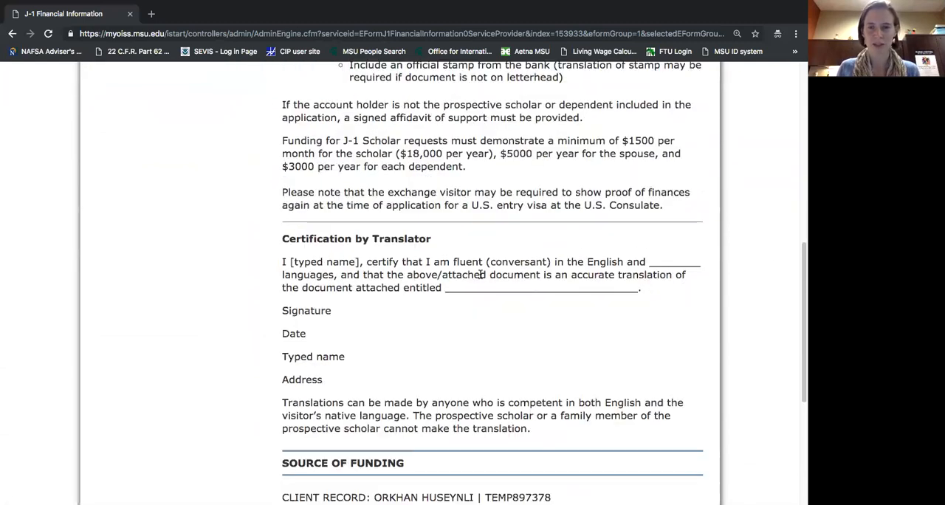
scroll(481, 277, down, 3)
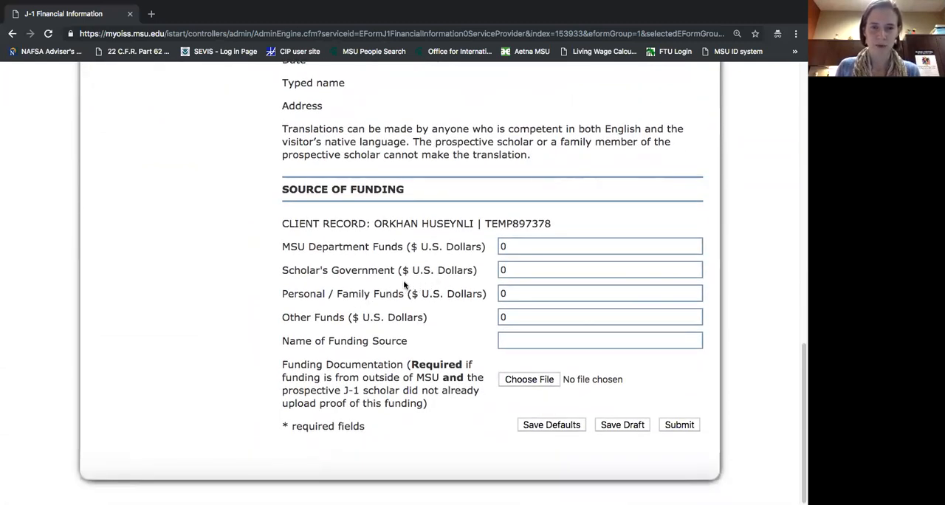
Set MSU Department Funds to 30000 U.S. dollars, and highlight the funding source and documentation labels.
right_click(571, 247)
click(527, 248)
double_click(525, 241)
text(30000)
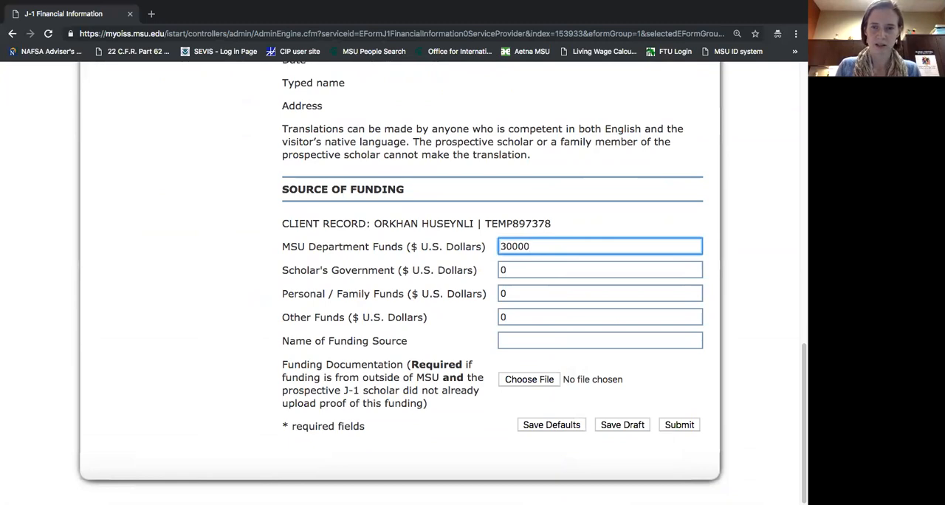
click(642, 362)
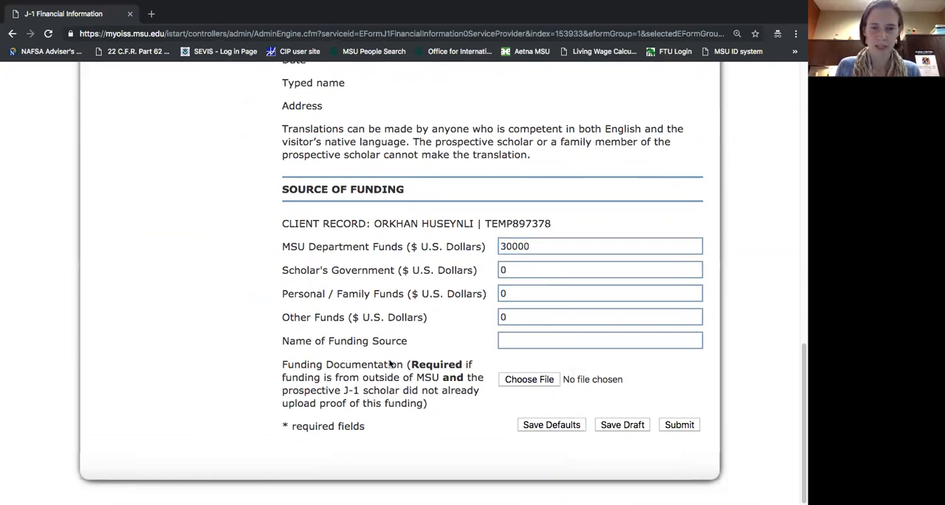
drag(281, 360, 405, 389)
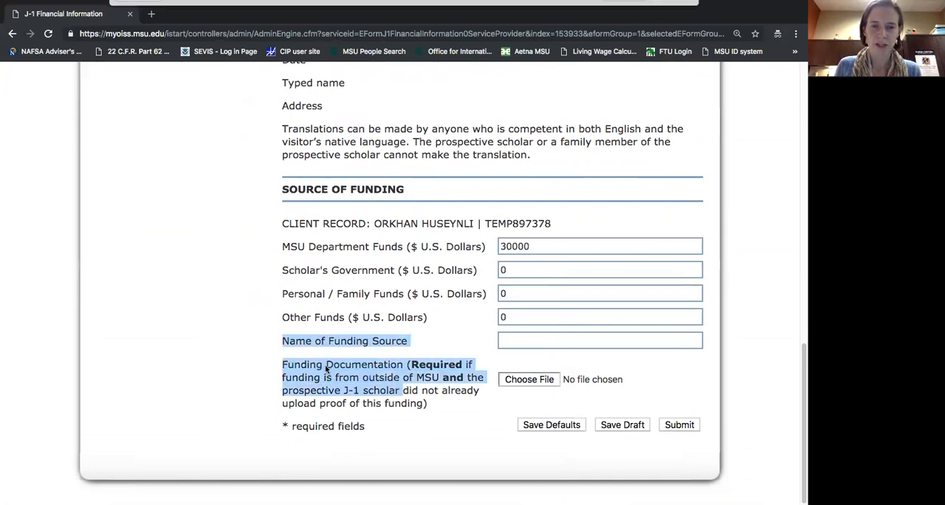
Clear the label highlighting and submit the J-1 Financial Information form without funding documentation.
click(529, 379)
click(624, 248)
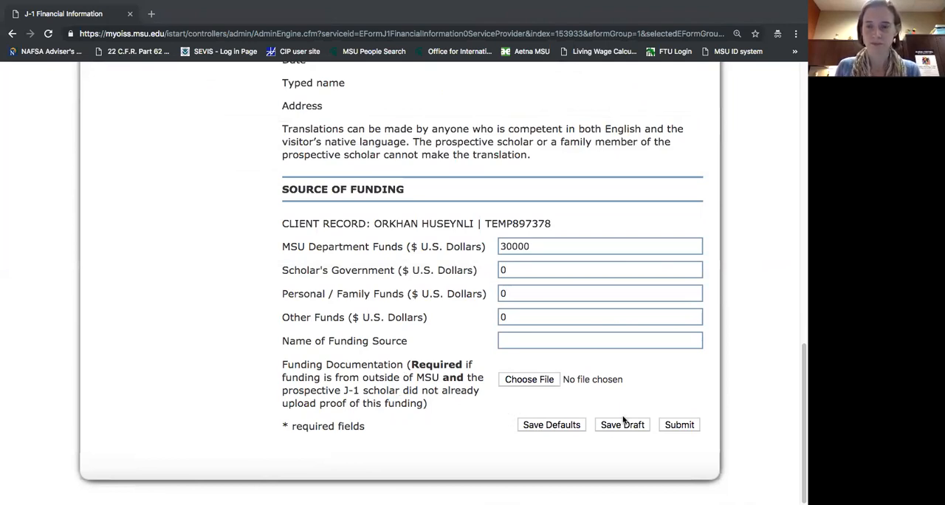
click(674, 427)
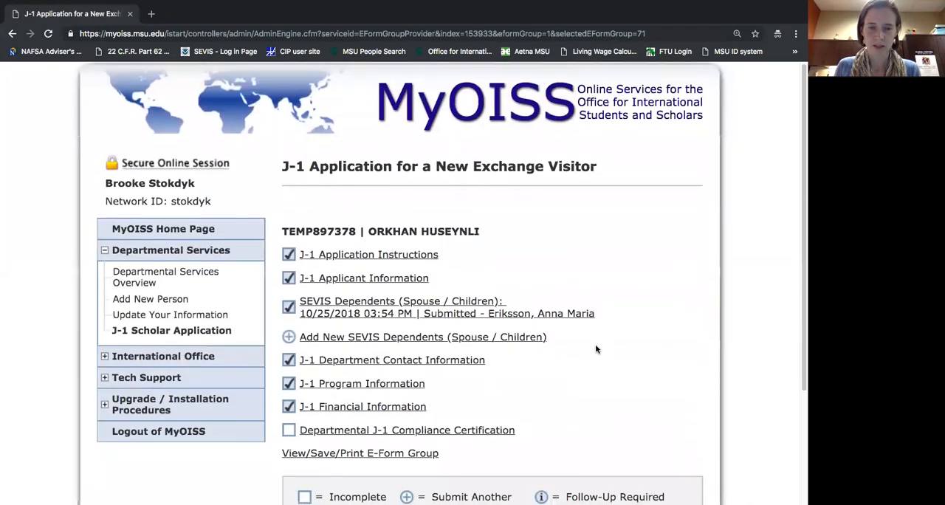
Open the Departmental J-1 Compliance Certification form and enter OISS as the Department / Unit Name.
scroll(599, 348, down, 3)
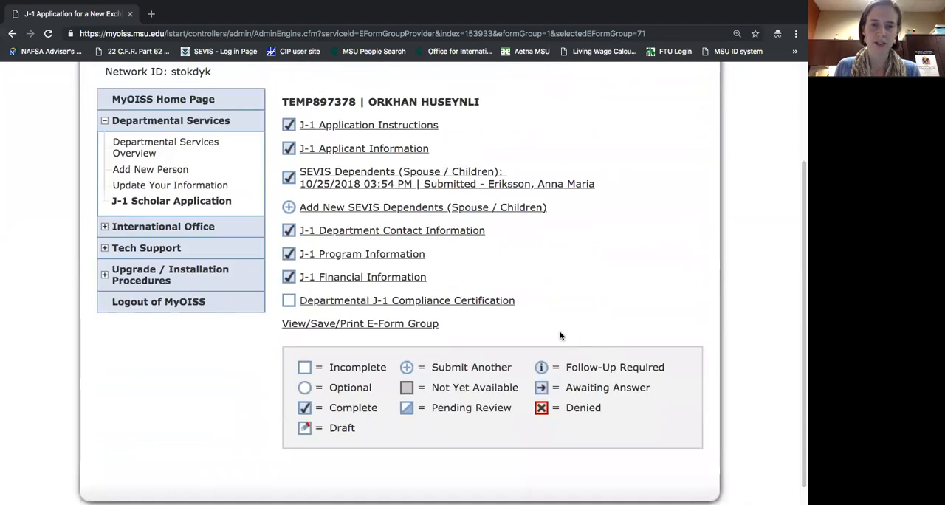
click(491, 302)
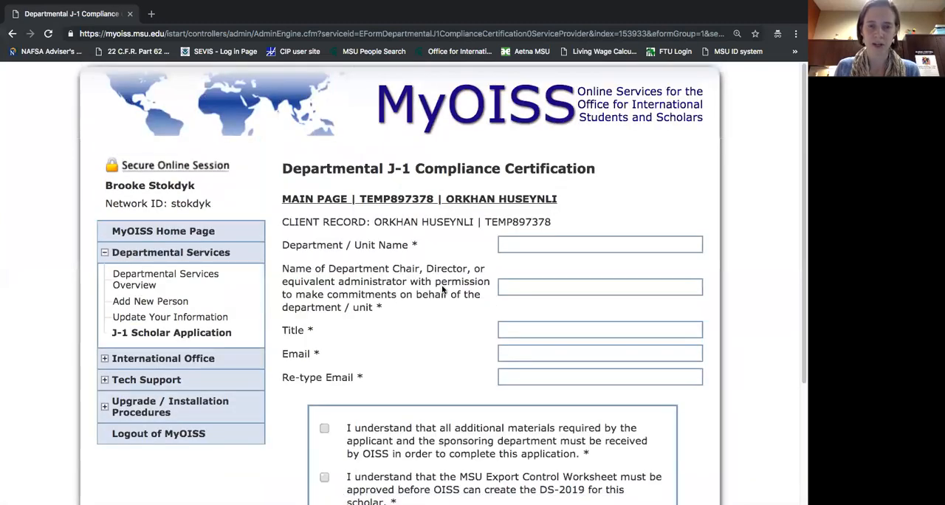
scroll(447, 291, down, 1)
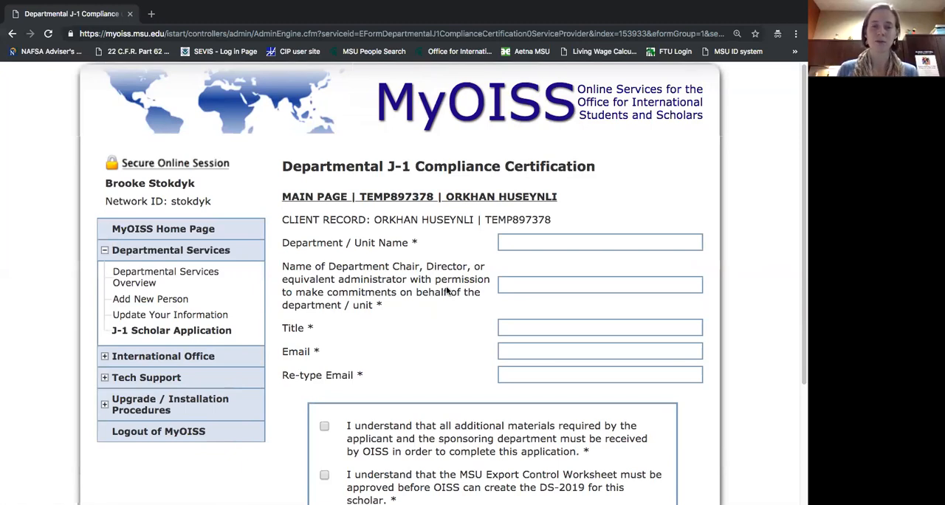
scroll(446, 292, down, 1)
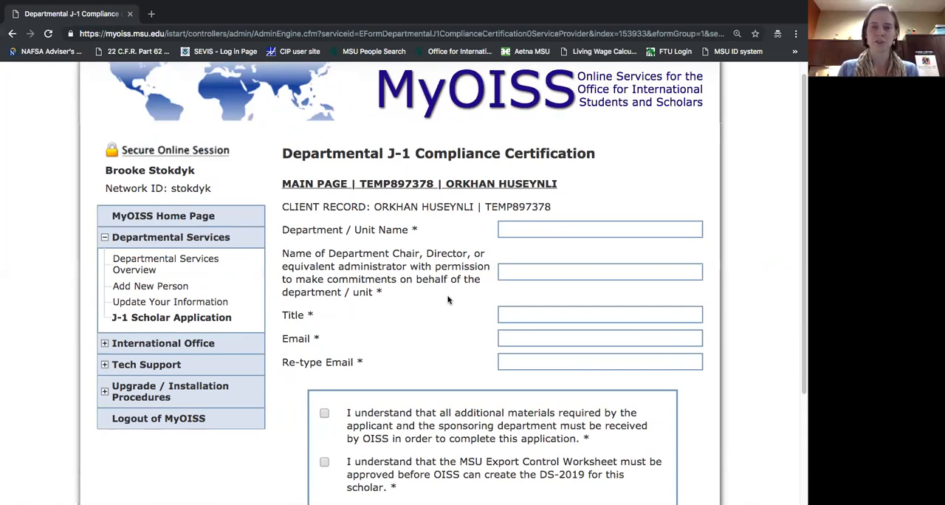
click(520, 230)
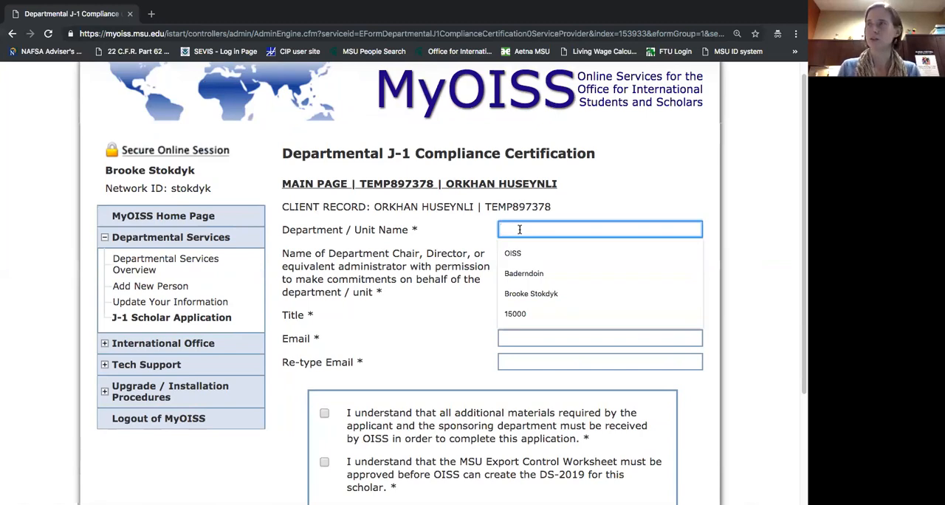
text(OISS)
key(Tab)
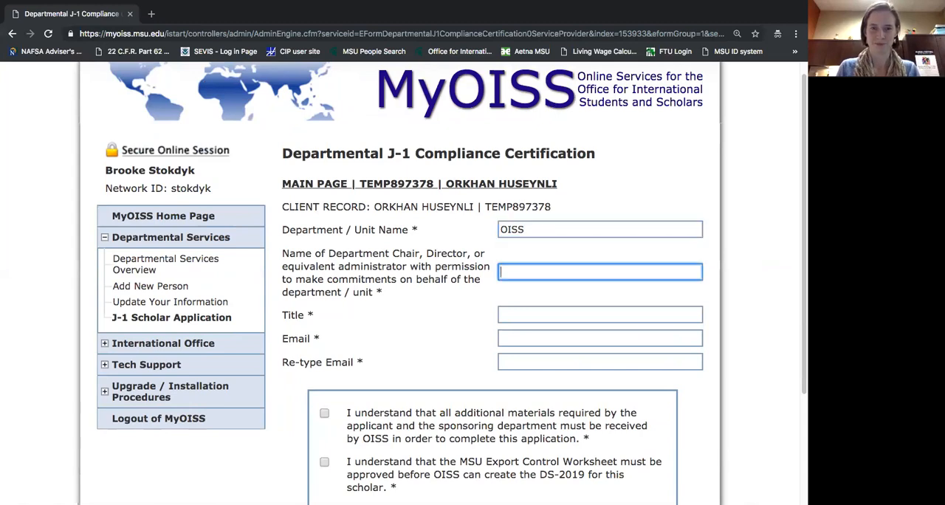
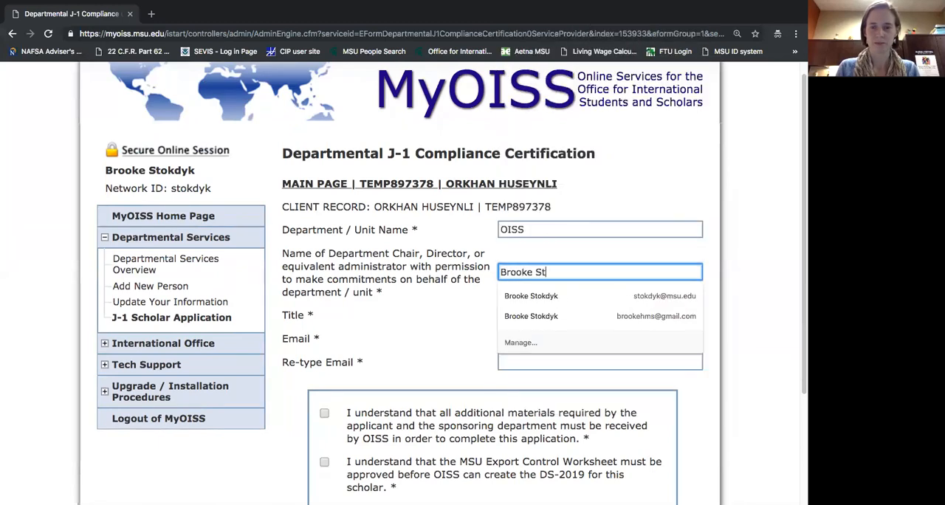
Enter the department administrator's full name and set the title to Assistant Director.
key(Tab)
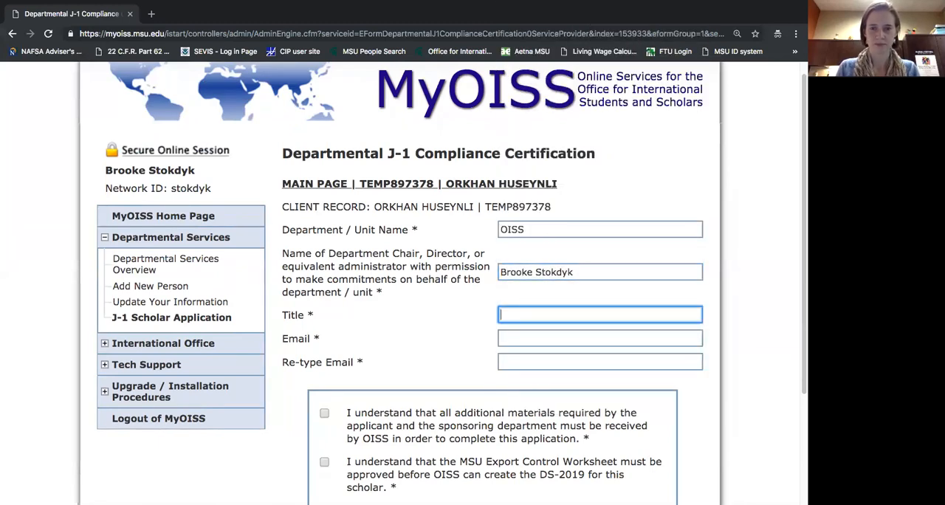
key(Tab)
Fill in the administrator's e-mail address and repeat it in the Re-type Email field.
key(Tab)
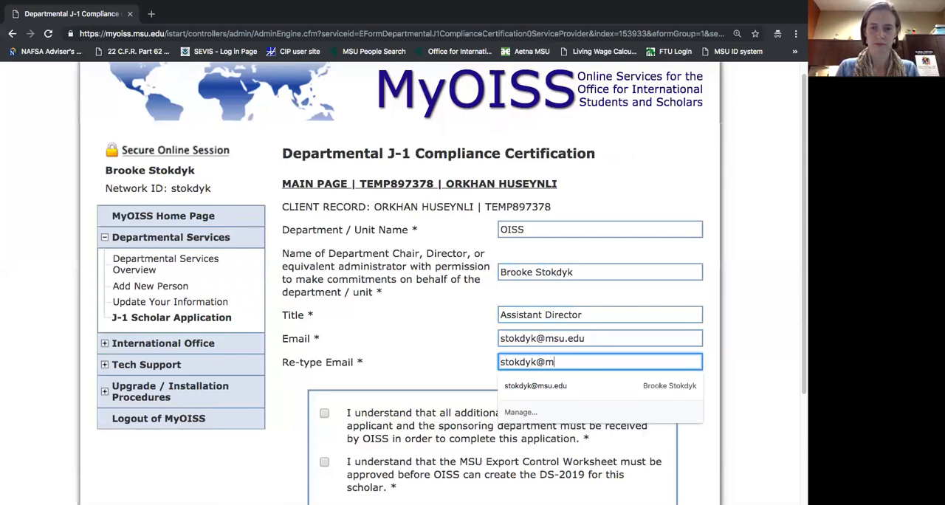
click(438, 317)
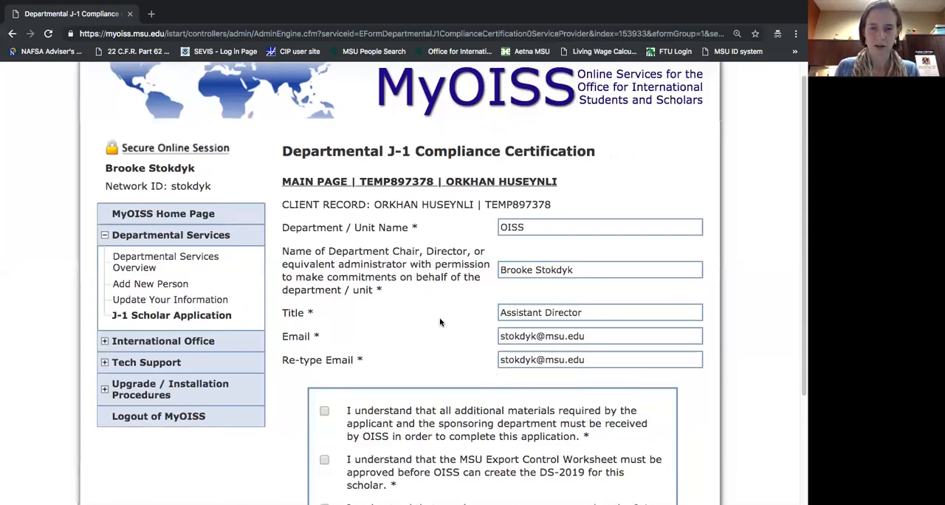
Accept the additional materials, Export Control Worksheet and OISS check-in statements, and submit the compliance certification.
scroll(439, 317, down, 2)
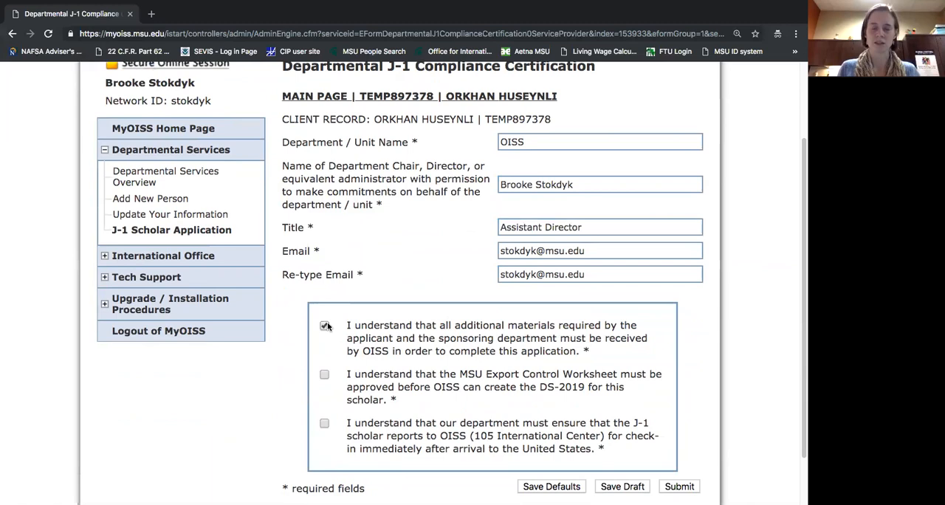
click(324, 375)
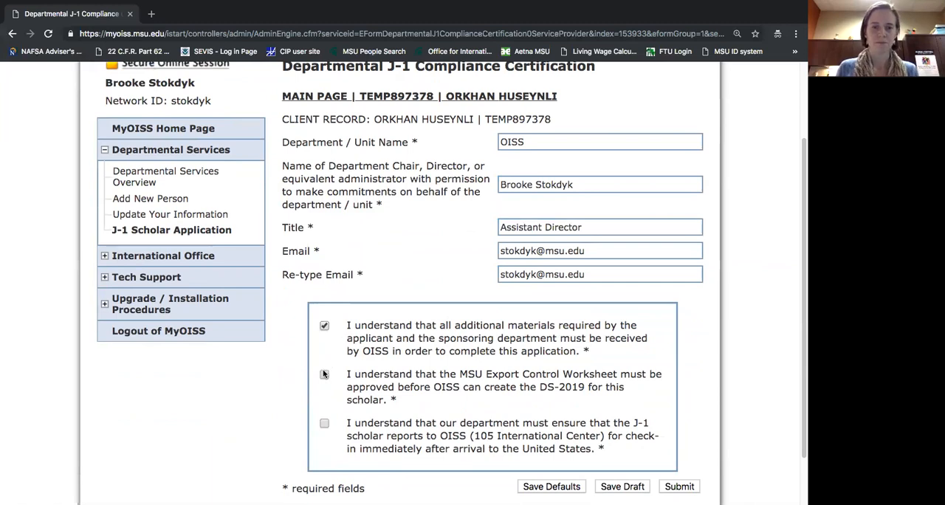
click(324, 375)
scroll(362, 408, down, 1)
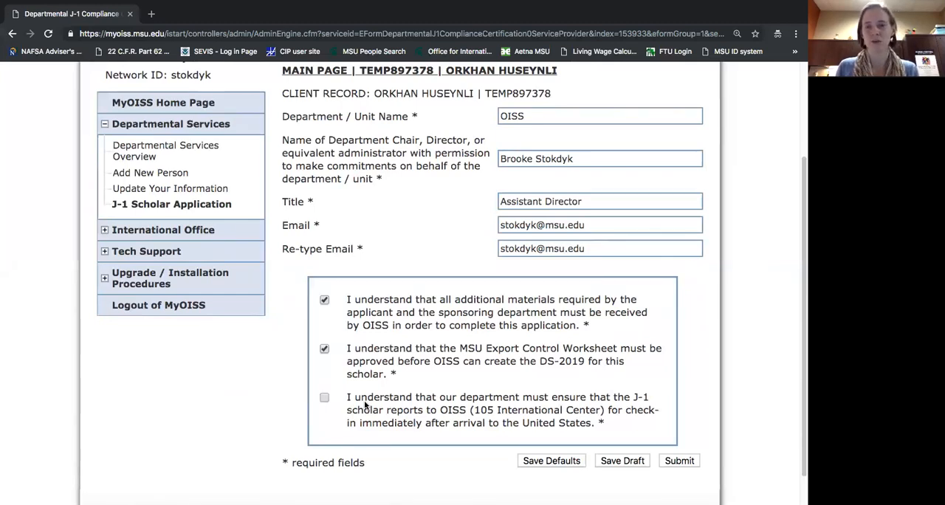
click(325, 399)
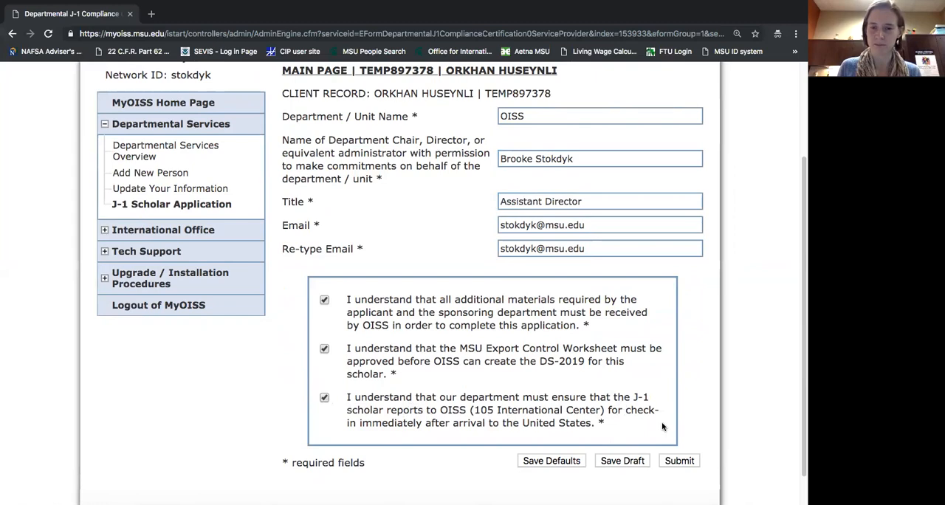
click(679, 461)
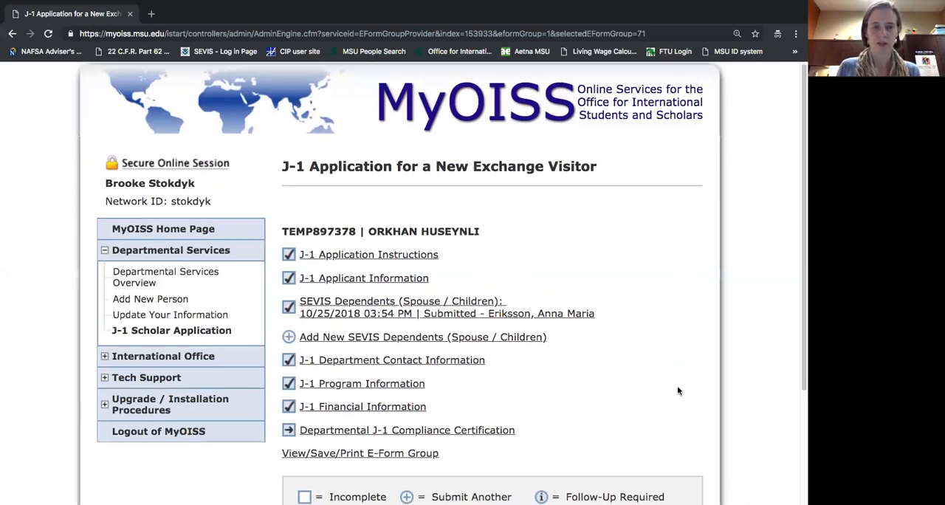
Switch to a new Google Chrome window, go to mail.msu.edu, and open the mailbox by entering the network ID.
scroll(681, 391, down, 1)
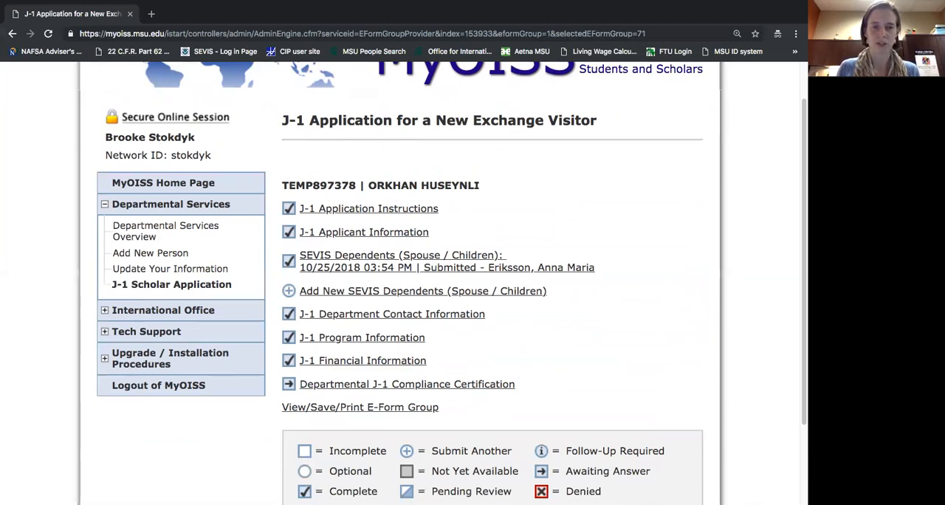
mouse_move(270, 497)
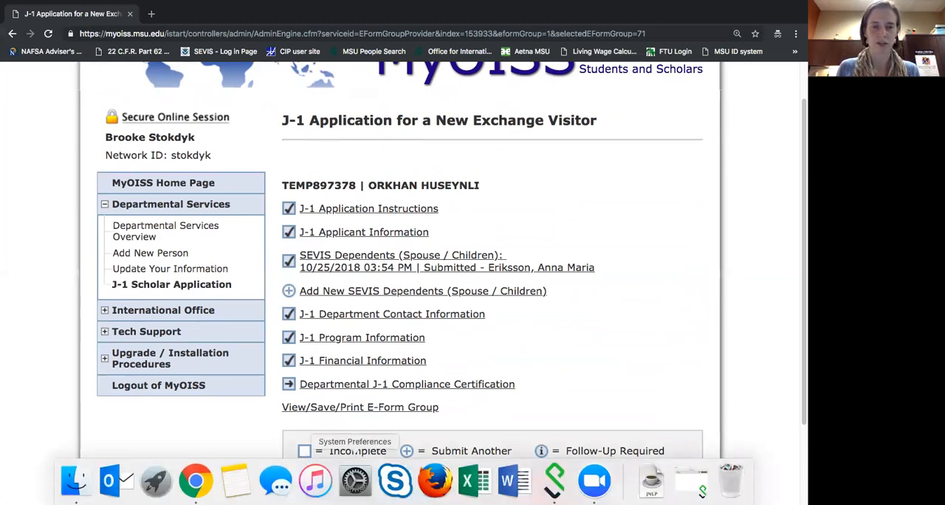
click(203, 483)
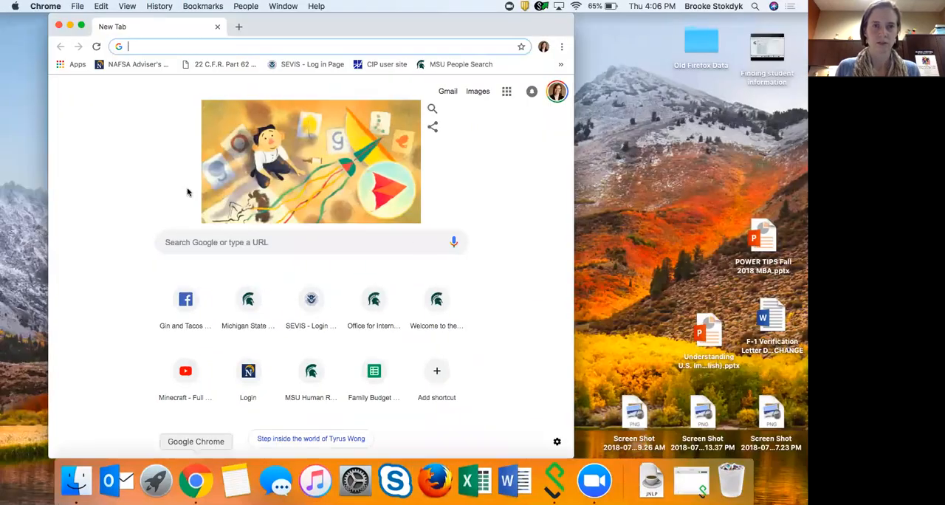
text(mail.msu.edu)
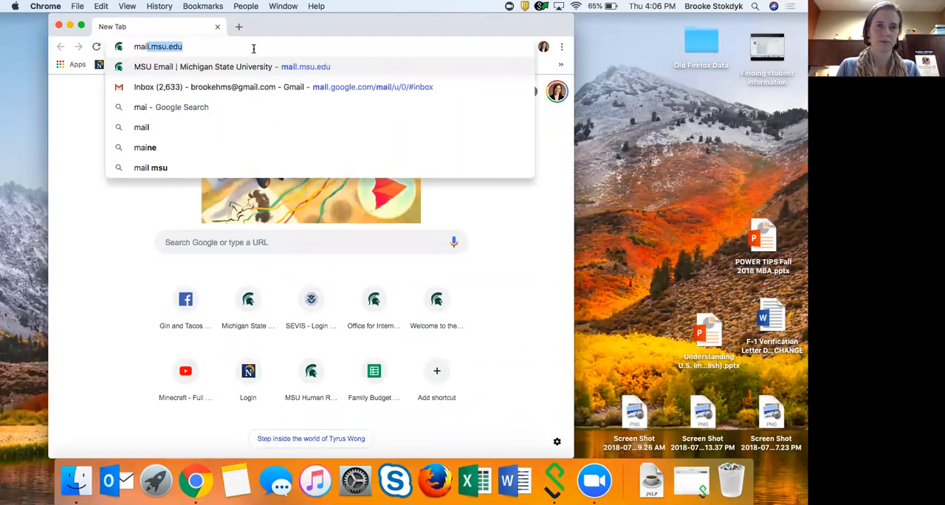
key(Return)
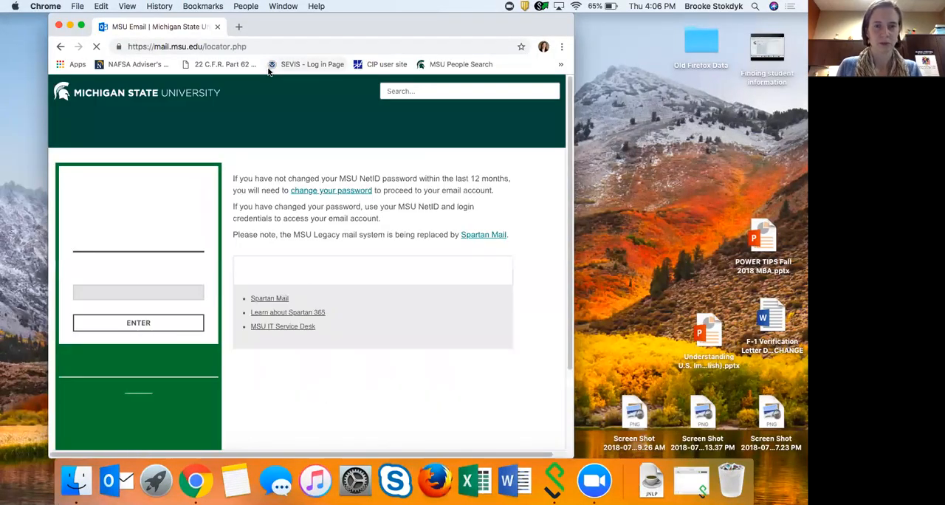
key(Return)
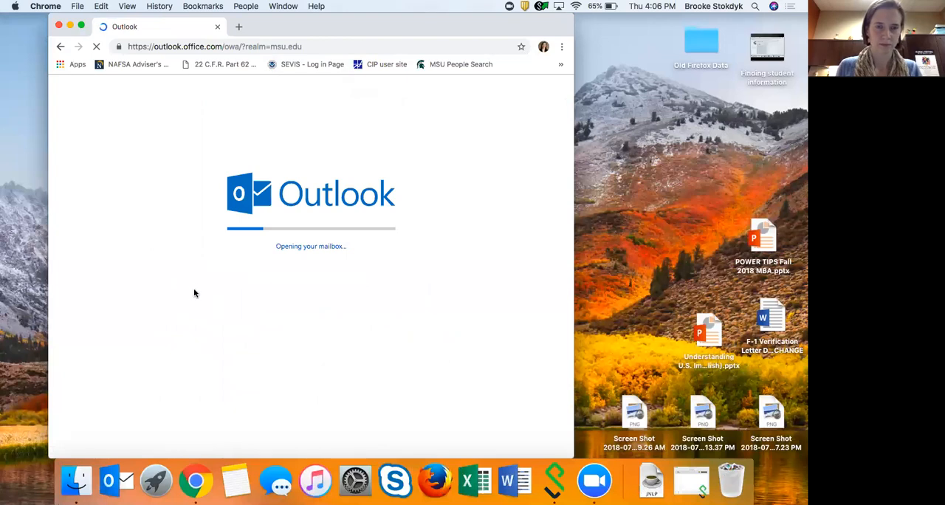
Open the OISS e-mail about the Departmental J-1 Compliance Certification in its own window, and enlarge it to read the whole request.
click(238, 192)
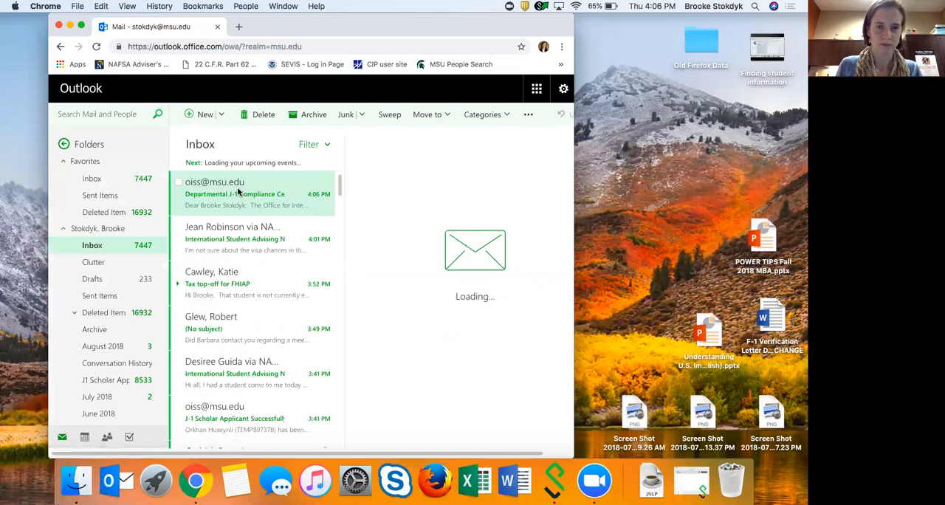
double_click(237, 191)
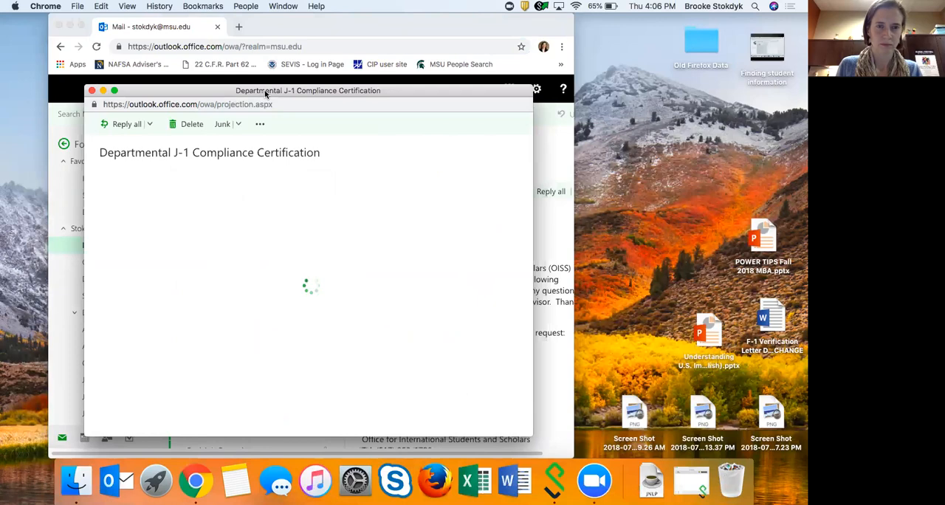
drag(265, 93, 339, 55)
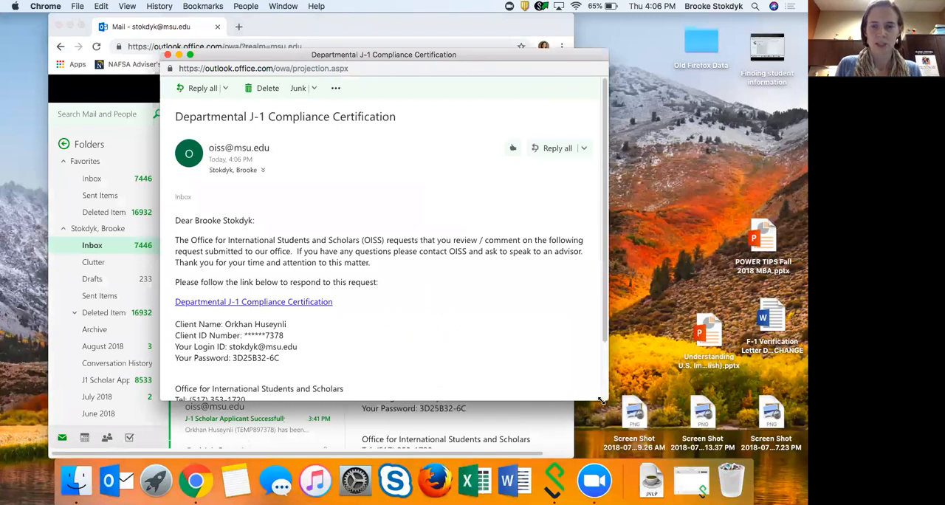
drag(607, 402, 657, 467)
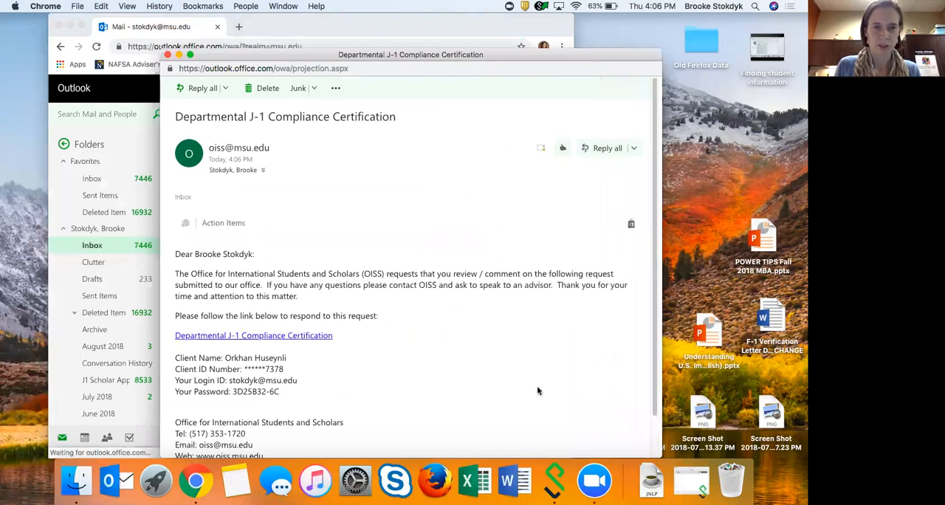
scroll(514, 362, down, 1)
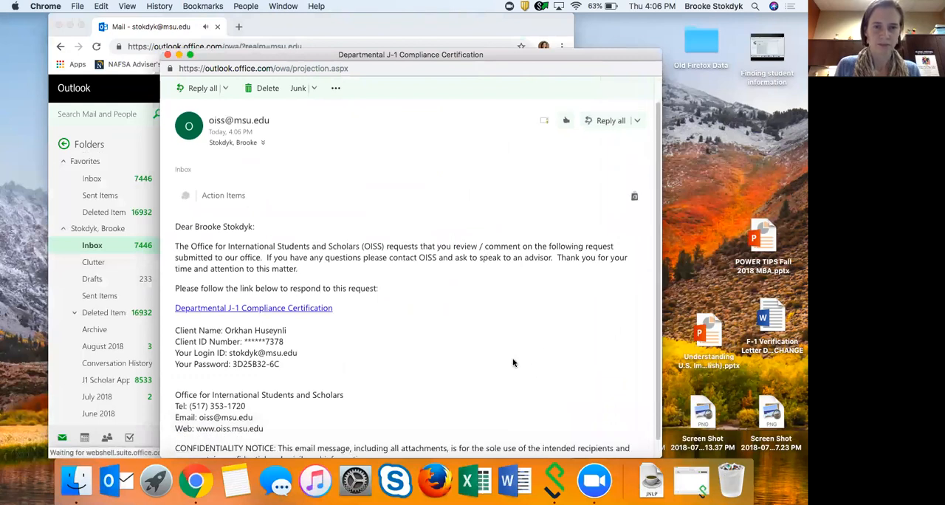
scroll(514, 362, down, 1)
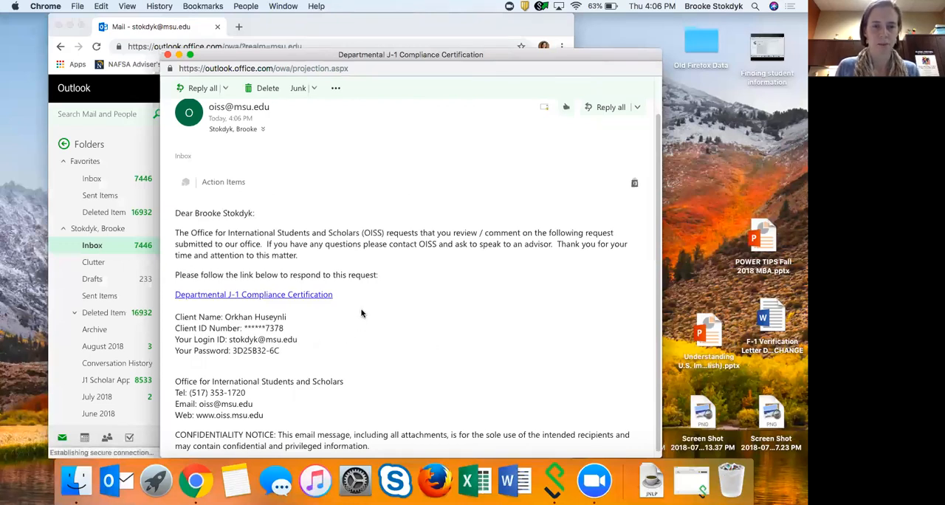
Follow the e-mail's Departmental J-1 Compliance Certification link, log in to the review page full screen, and bring up the approval question.
click(310, 295)
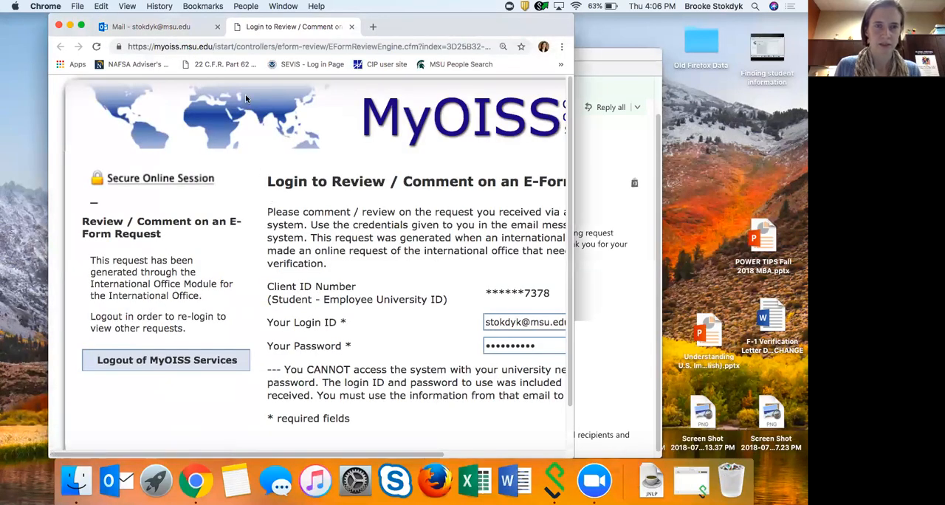
click(82, 26)
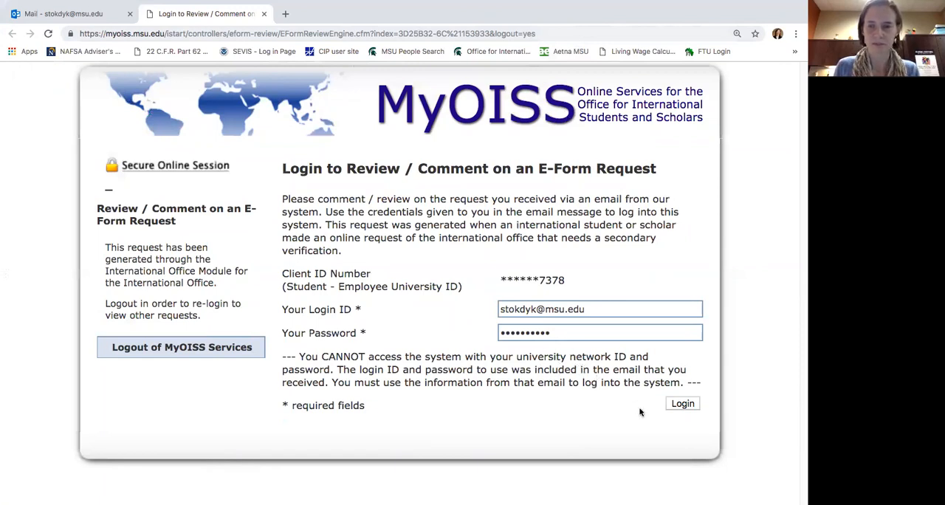
click(680, 404)
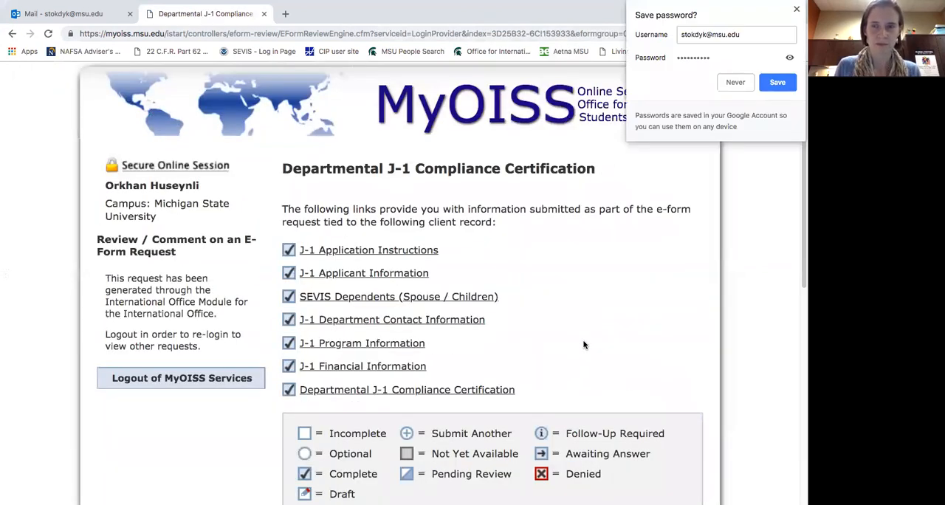
scroll(583, 345, down, 4)
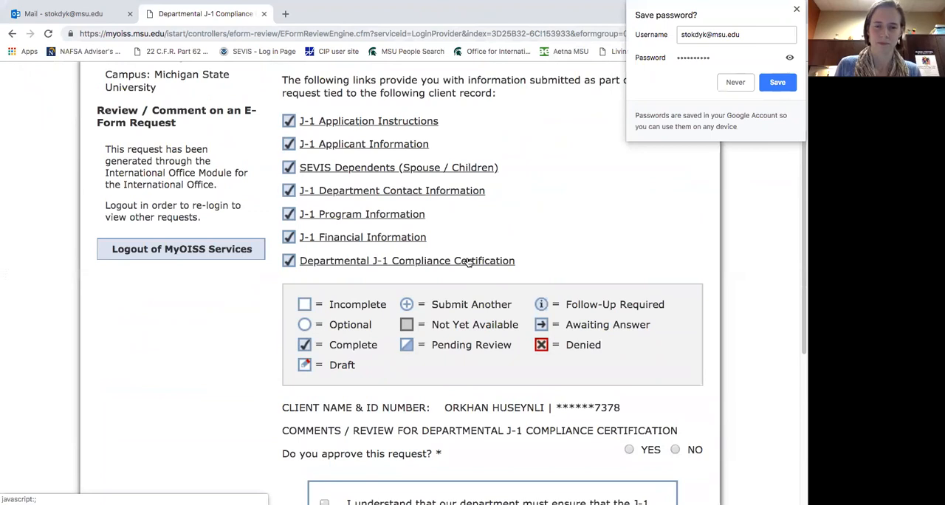
Answer YES to approving the Departmental J-1 Compliance Certification request.
scroll(517, 354, down, 7)
scroll(525, 378, down, 2)
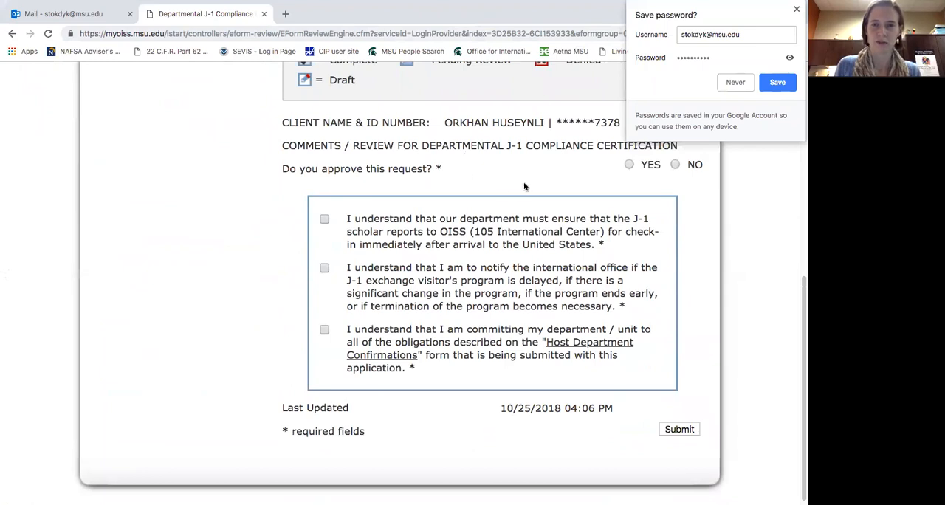
scroll(505, 157, up, 1)
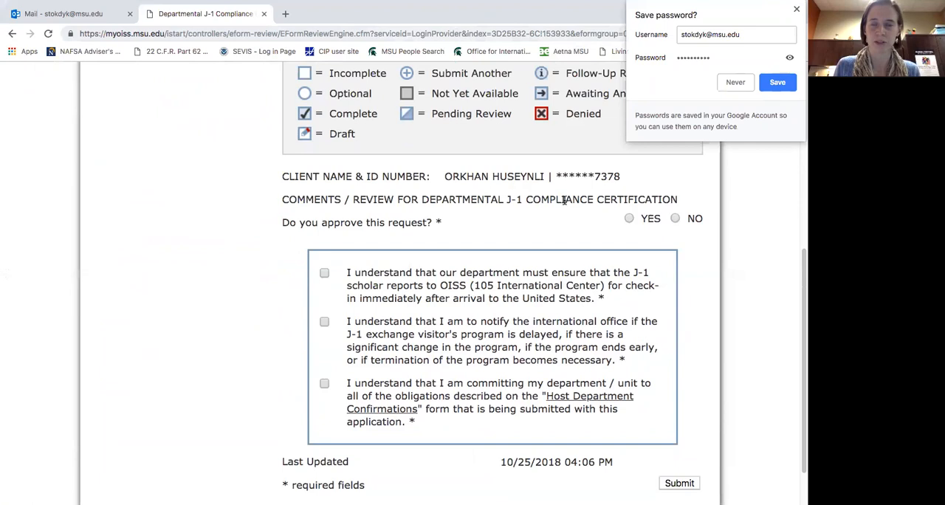
click(630, 220)
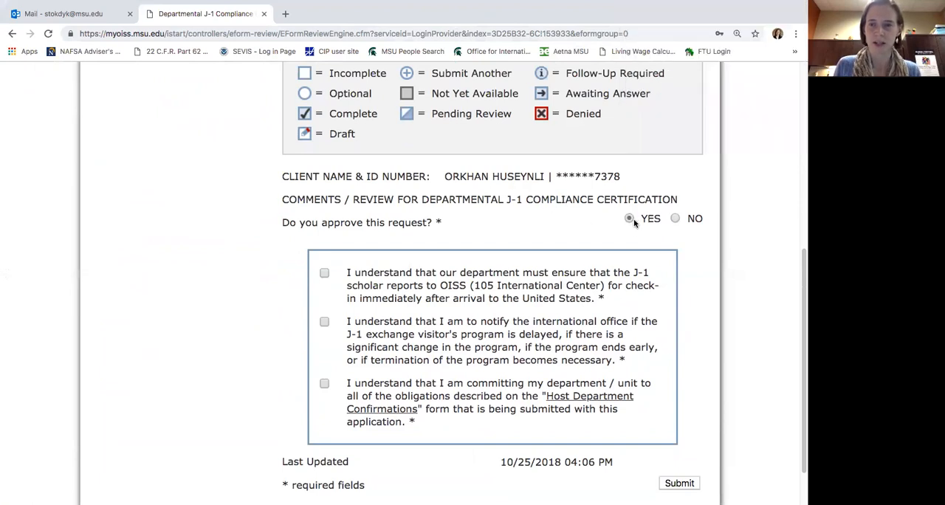
Accept the OISS check-in, program change notification and Host Department Confirmations statements, and submit the review.
click(325, 275)
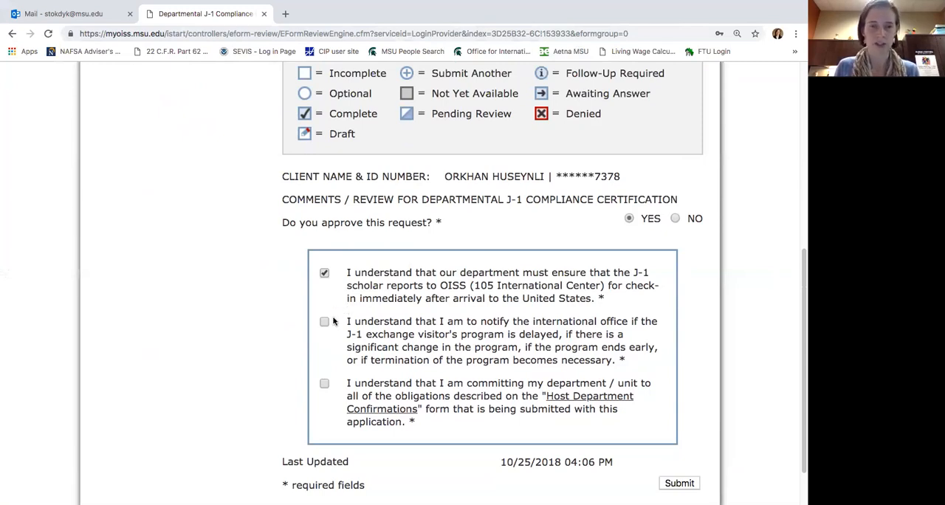
click(324, 323)
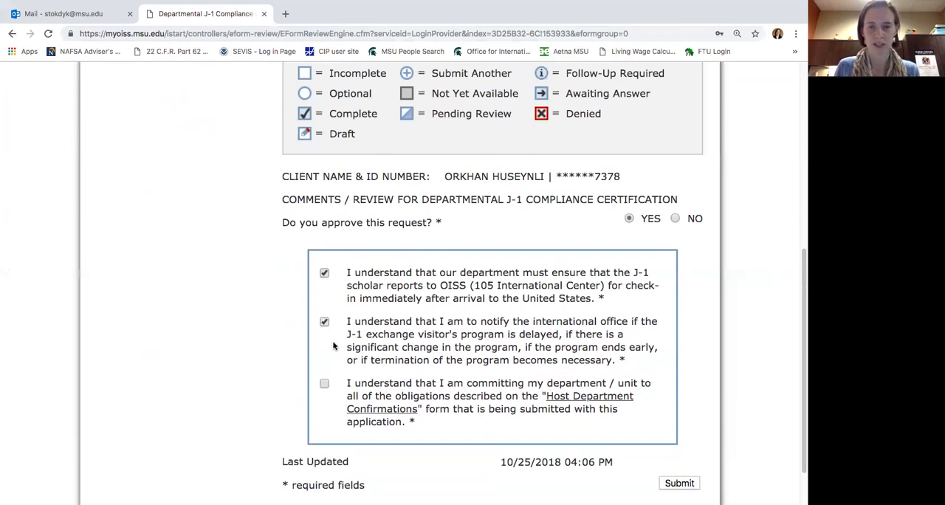
scroll(340, 347, down, 1)
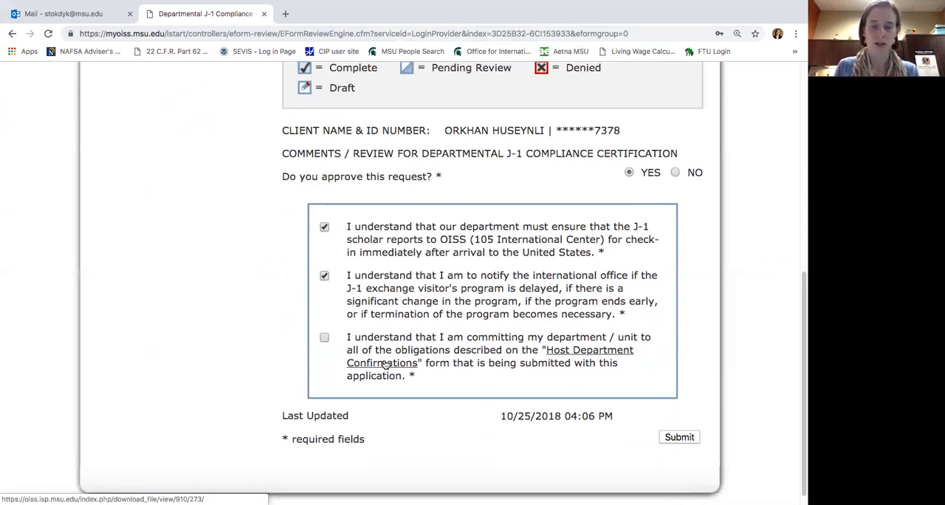
click(324, 338)
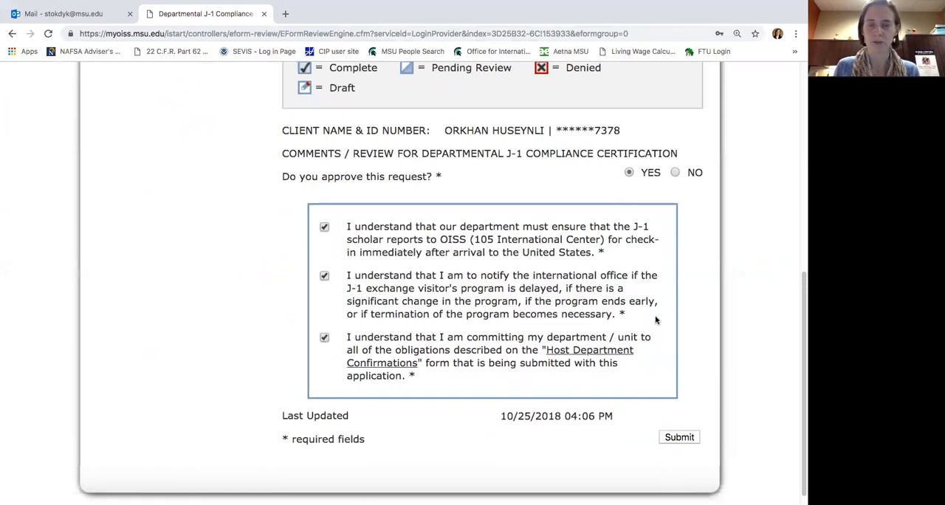
click(674, 439)
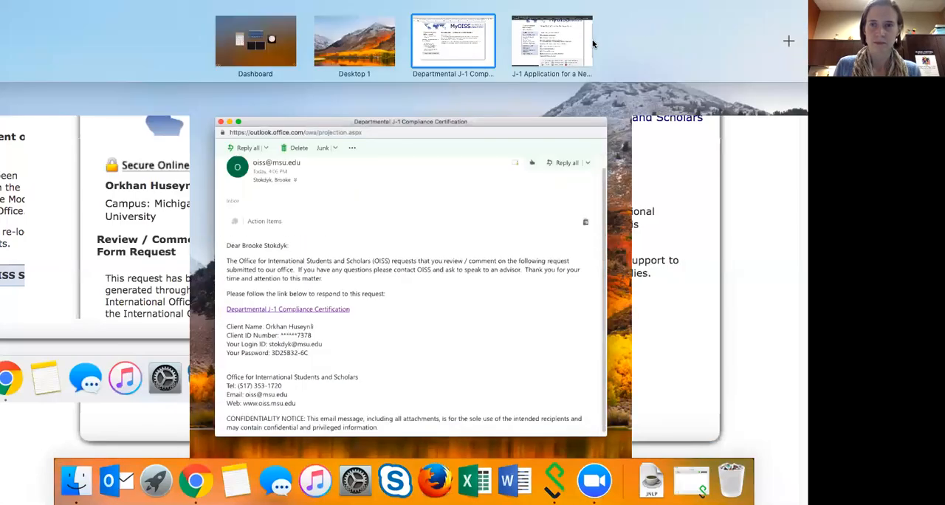
Return to the J-1 Application window, go to the Departmental Services Overview, and display the current case's information.
click(592, 42)
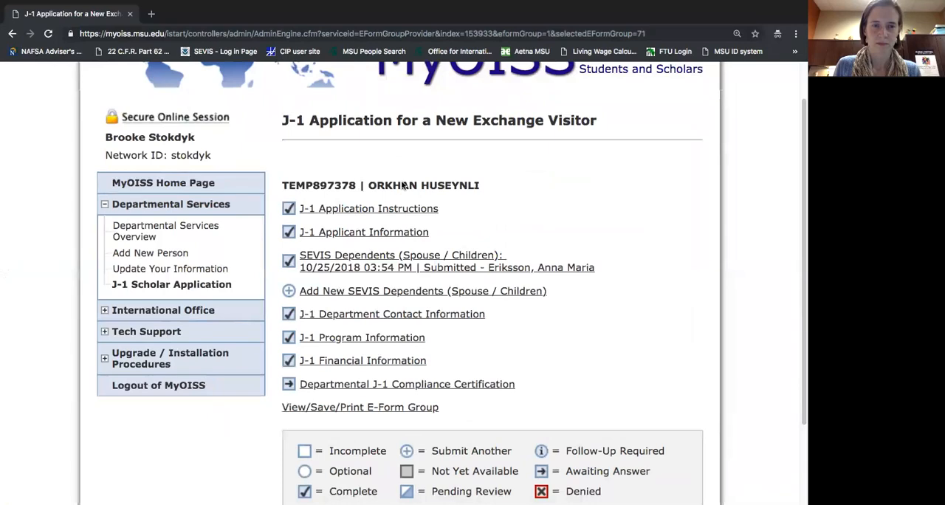
click(200, 225)
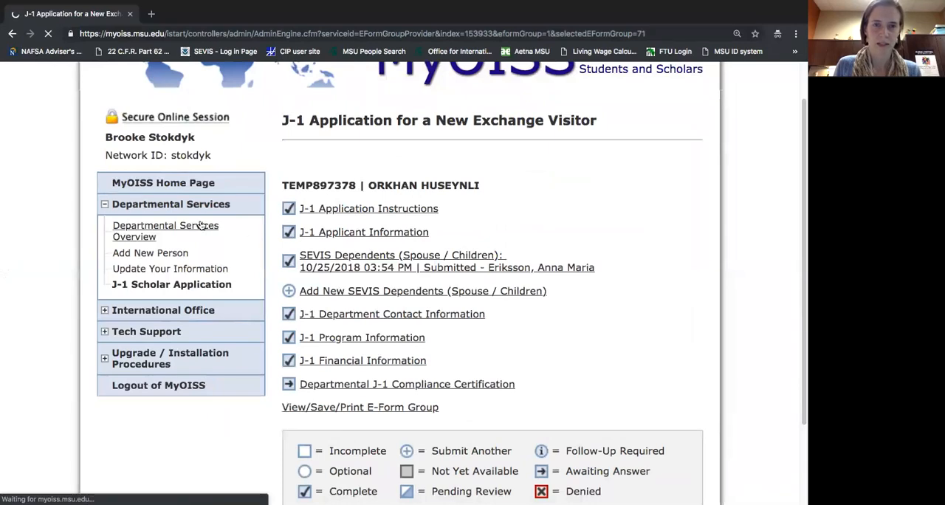
click(345, 271)
scroll(608, 265, down, 1)
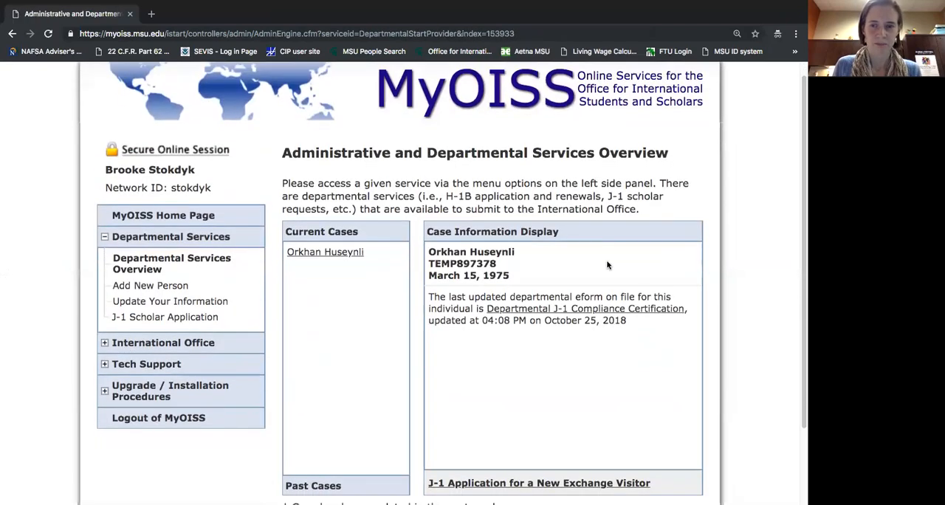
scroll(608, 265, down, 2)
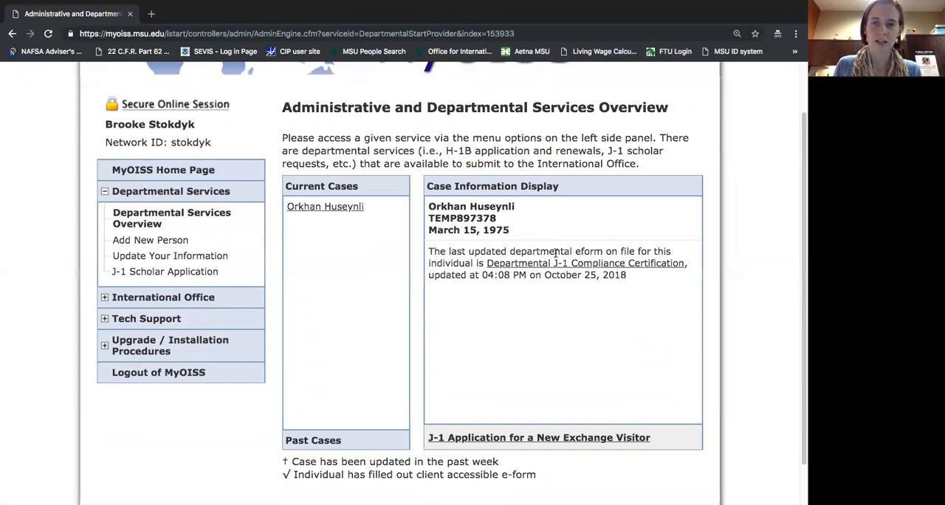